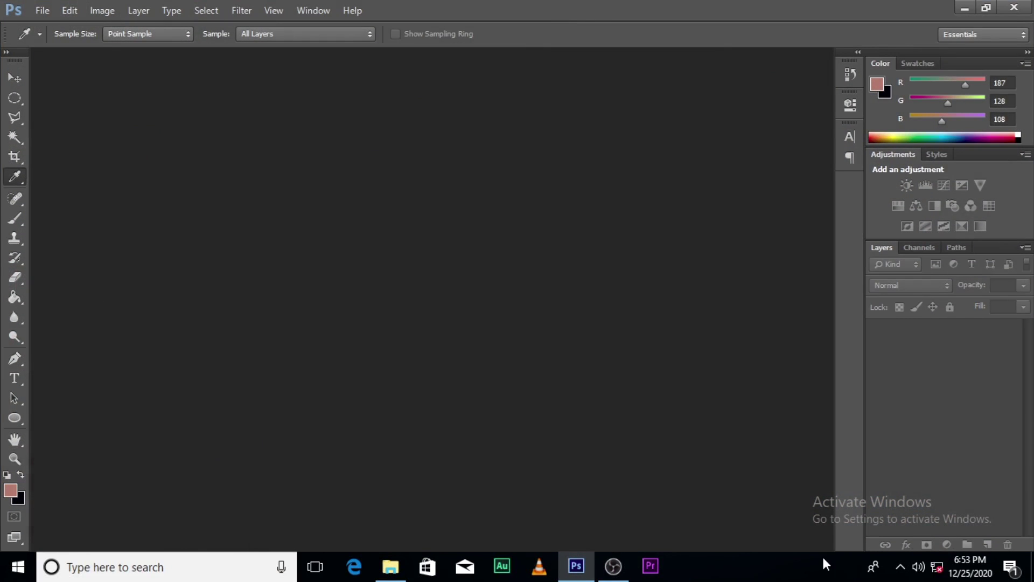
Create a new document named "birthday flyer", 1000 by 1000 pixels at 72 pixels/inch, RGB Color, with a white background.
{"action": "key", "text": "ctrl+n"}
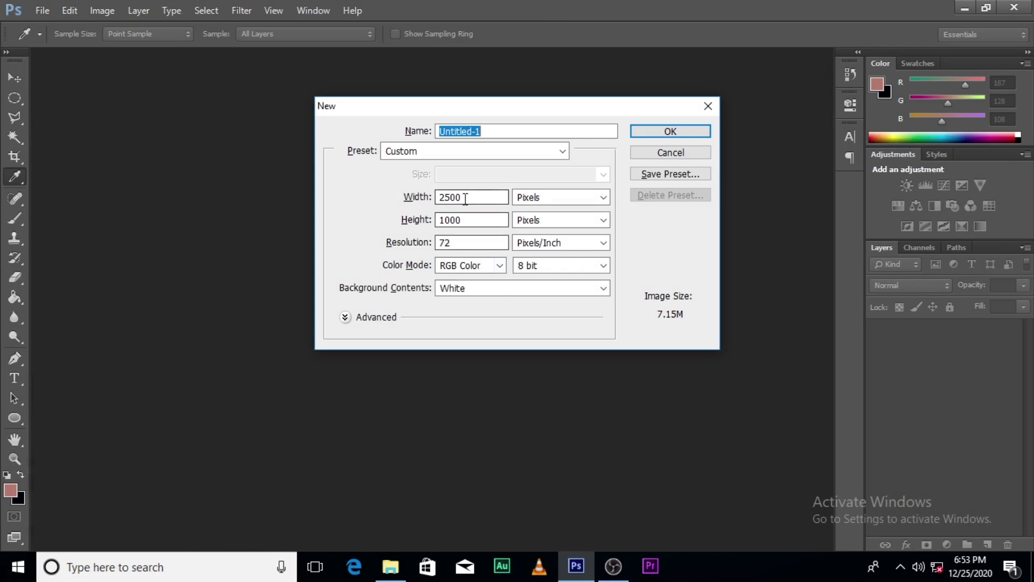
{"action": "left_click", "coordinate": [406, 196]}
{"action": "type", "text": "10"}
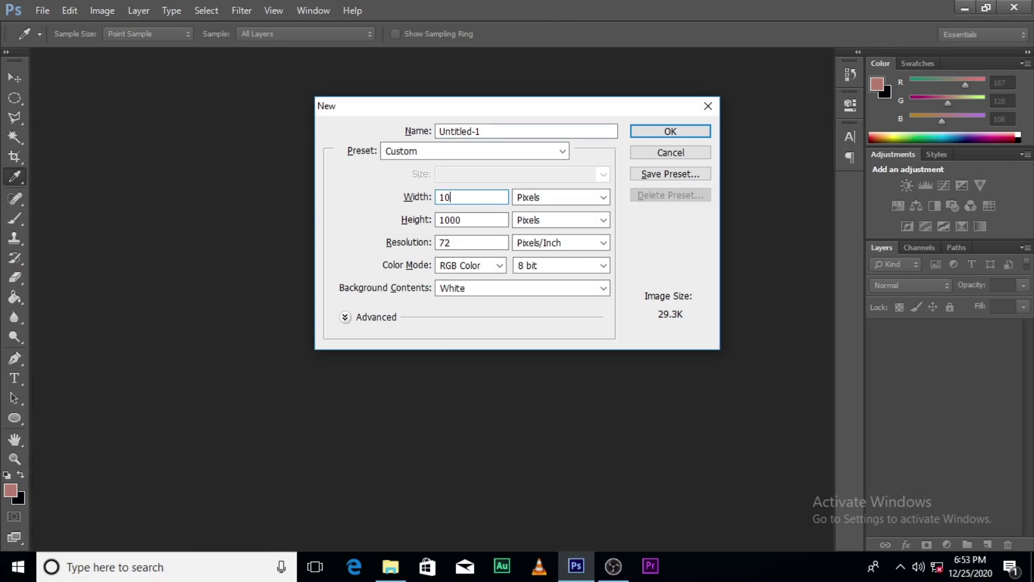
{"action": "type", "text": "00"}
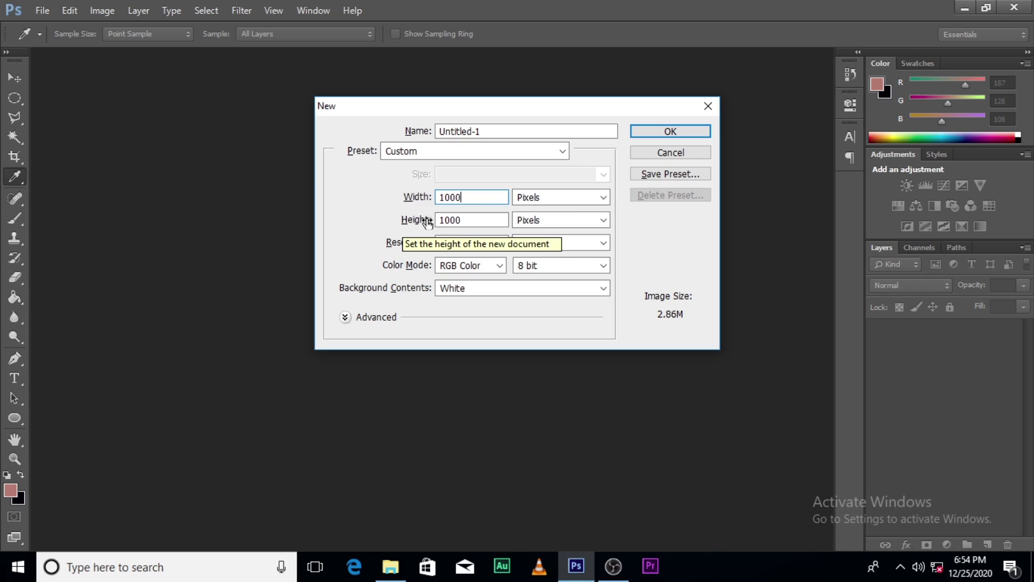
{"action": "left_click", "coordinate": [401, 132]}
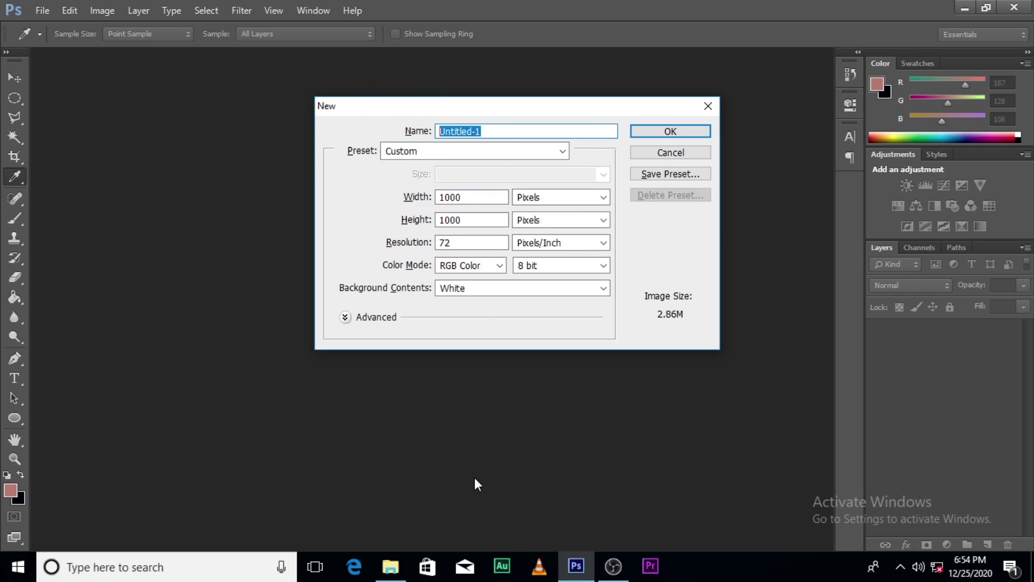
{"action": "type", "text": "birthday flyer"}
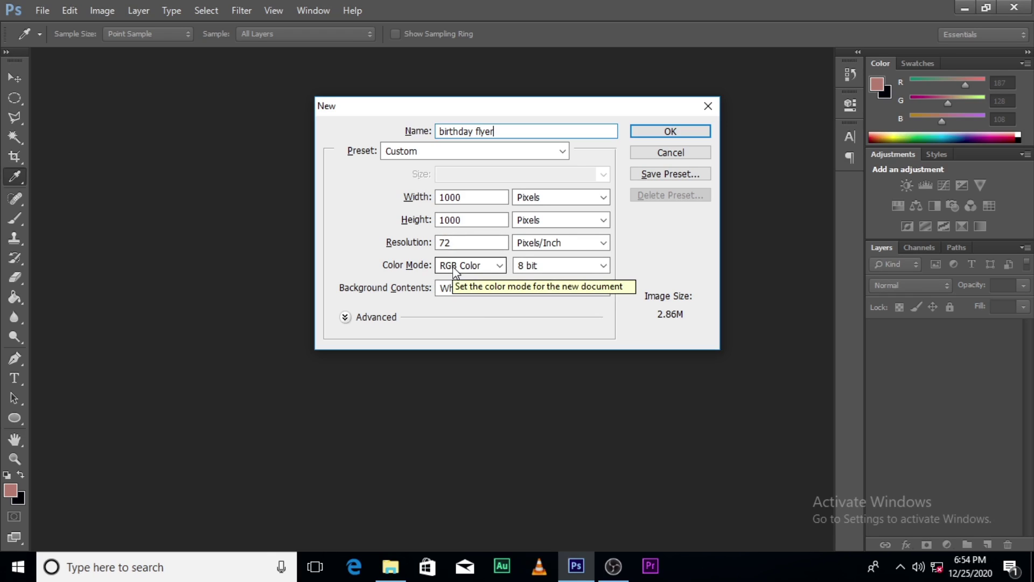
{"action": "left_click", "coordinate": [680, 139]}
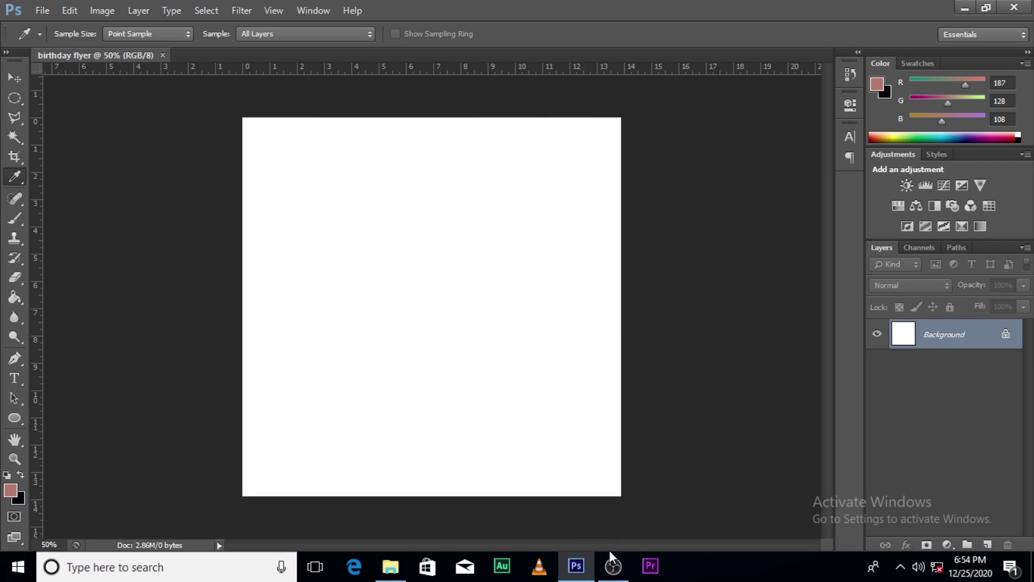
Place the rob-bell-mars_galleryfull image from the RAW folder so it covers the lower part of the canvas.
{"action": "left_click", "coordinate": [392, 562]}
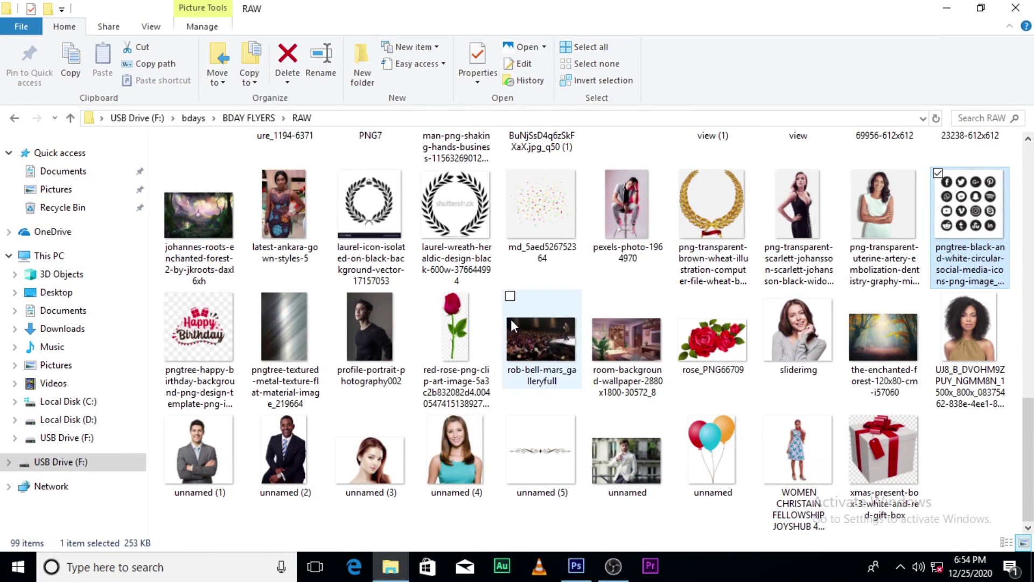
{"action": "left_click_drag", "start_coordinate": [563, 342], "coordinate": [637, 437]}
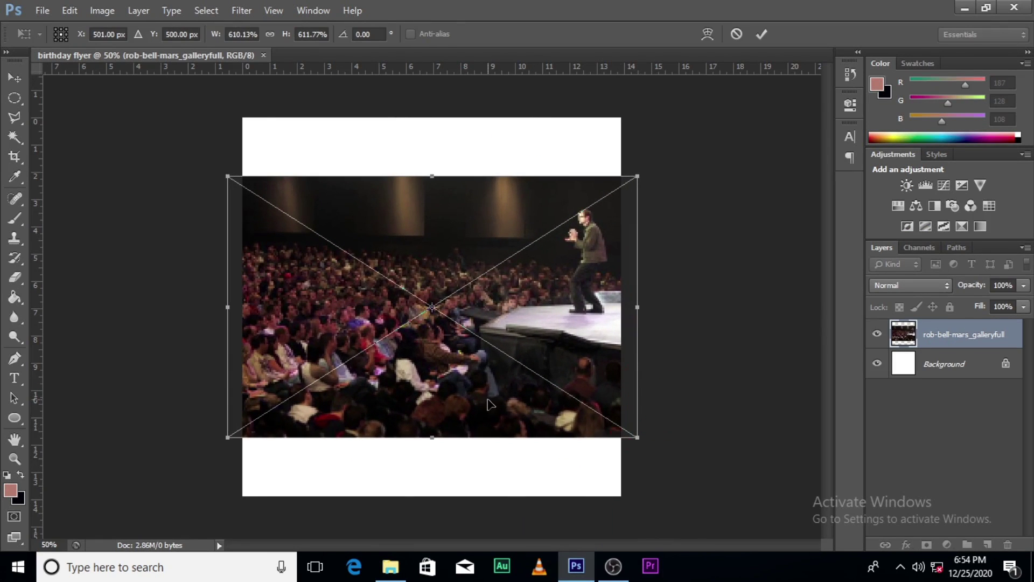
{"action": "left_click_drag", "start_coordinate": [490, 404], "coordinate": [490, 455]}
{"action": "double_click", "coordinate": [490, 455]}
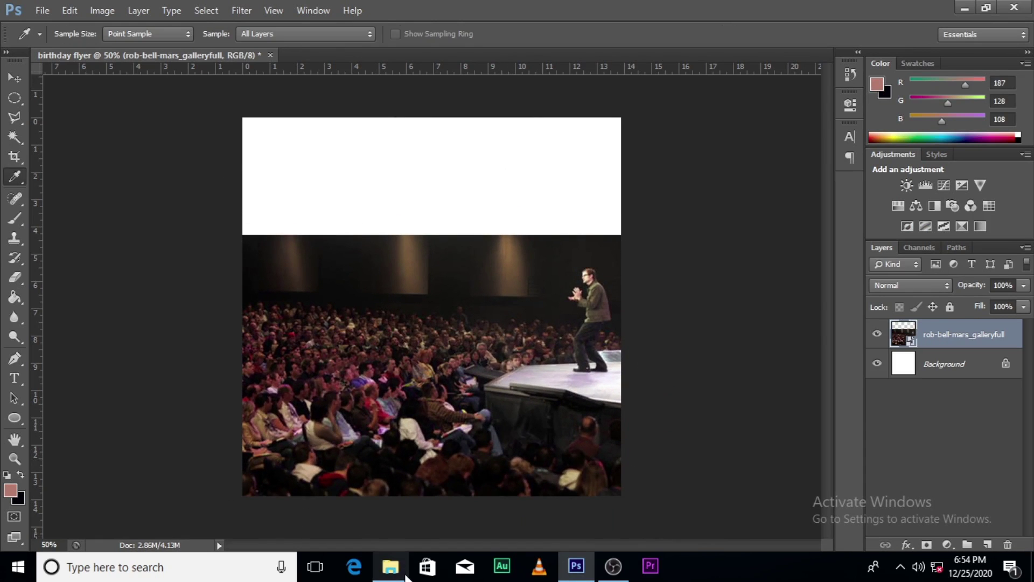
Place the gcc image from the RAW folder, enlarge it past the canvas width and align it with the canvas's upper edge.
{"action": "left_click", "coordinate": [390, 565]}
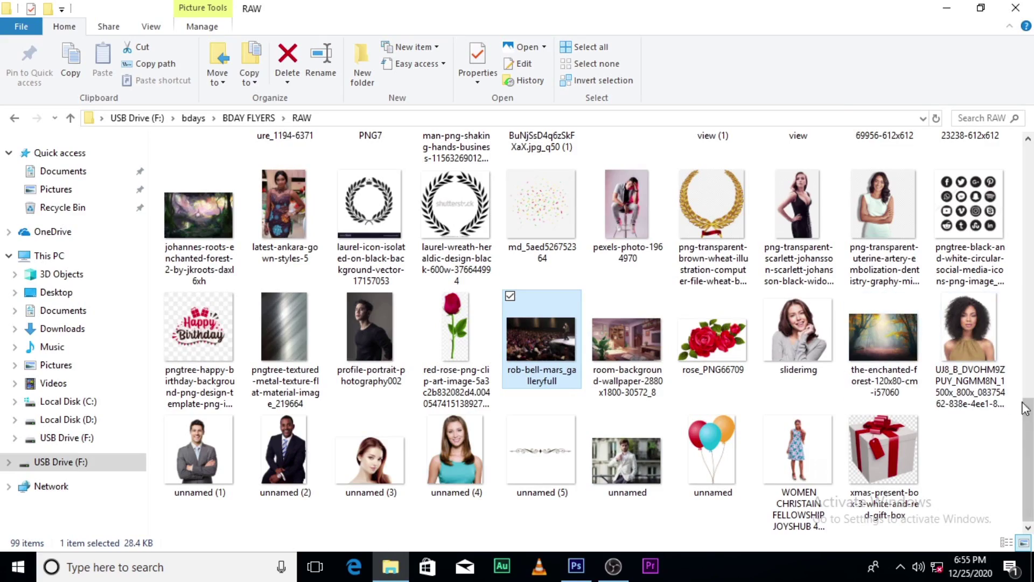
{"action": "scroll", "coordinate": [1028, 420], "scroll_direction": "up", "scroll_amount": 1}
{"action": "scroll", "coordinate": [1029, 420], "scroll_direction": "up", "scroll_amount": 4}
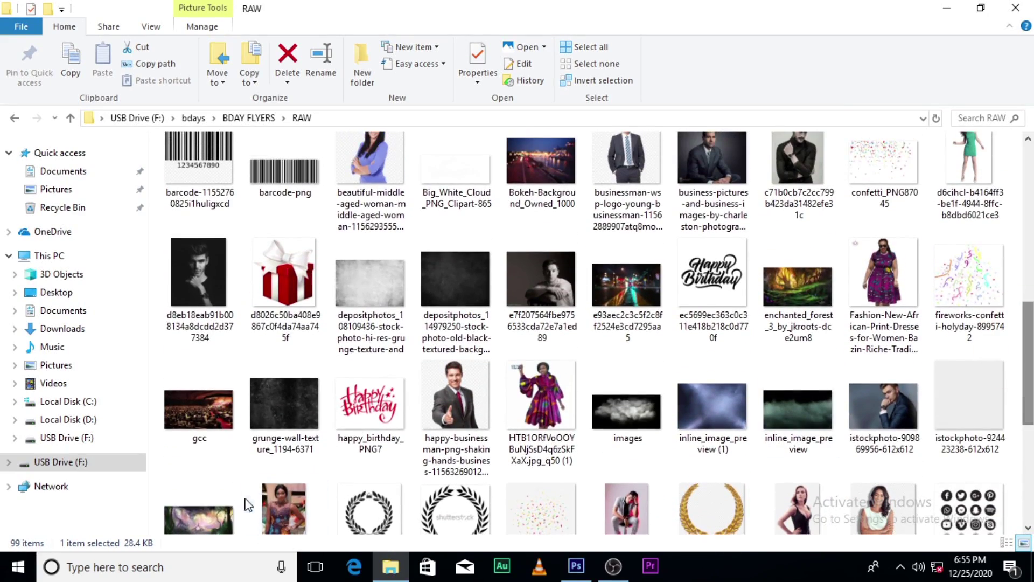
{"action": "left_click_drag", "start_coordinate": [198, 409], "coordinate": [491, 387]}
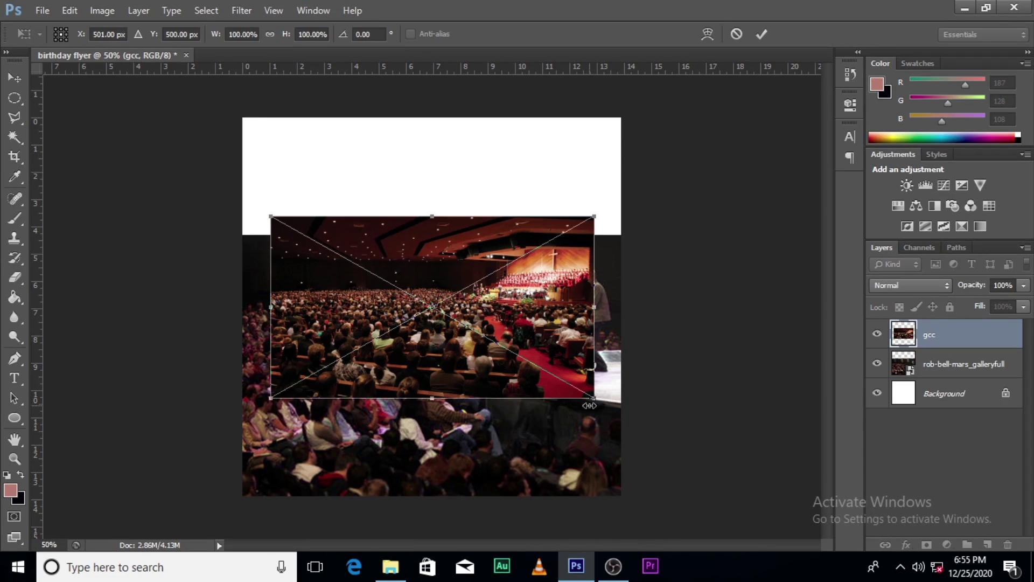
{"action": "left_click_drag", "start_coordinate": [594, 399], "coordinate": [668, 441]}
{"action": "left_click_drag", "start_coordinate": [525, 424], "coordinate": [521, 366]}
{"action": "key", "text": "Return"}
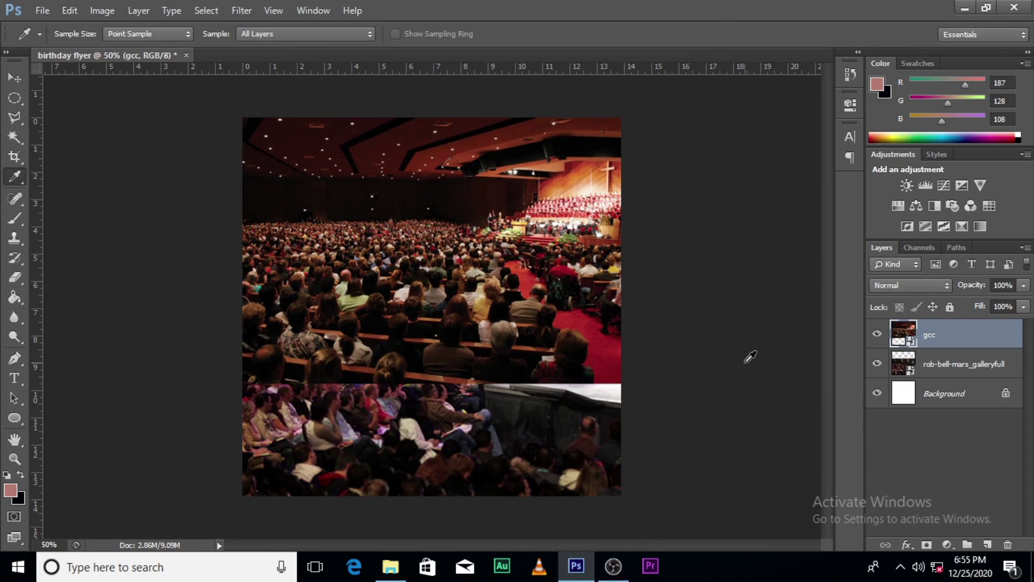
Compare the two crowd photos by toggling the gcc layer's visibility, and add a layer mask to the gcc layer.
{"action": "left_click", "coordinate": [876, 334]}
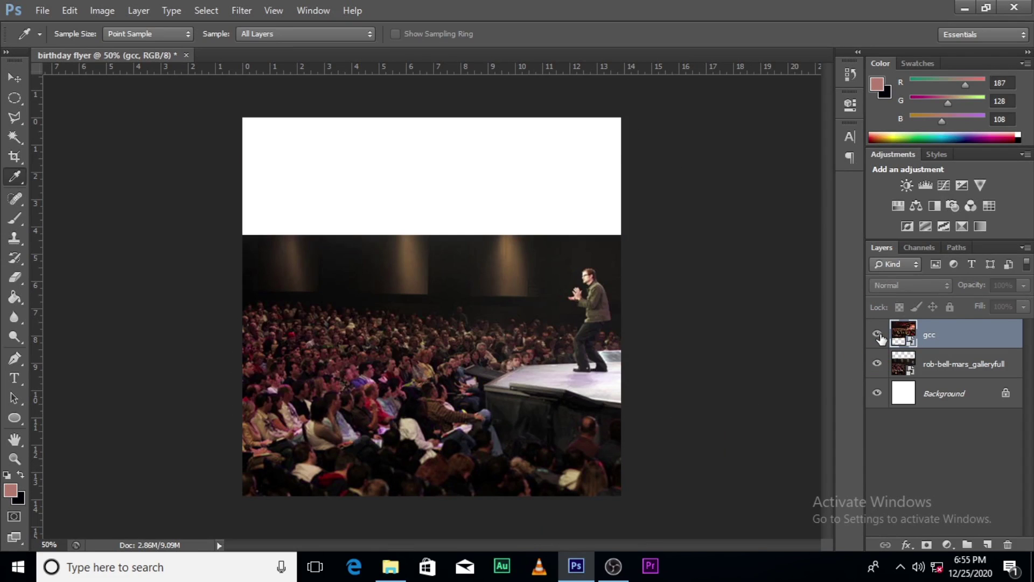
{"action": "left_click", "coordinate": [877, 334]}
{"action": "left_click", "coordinate": [936, 369]}
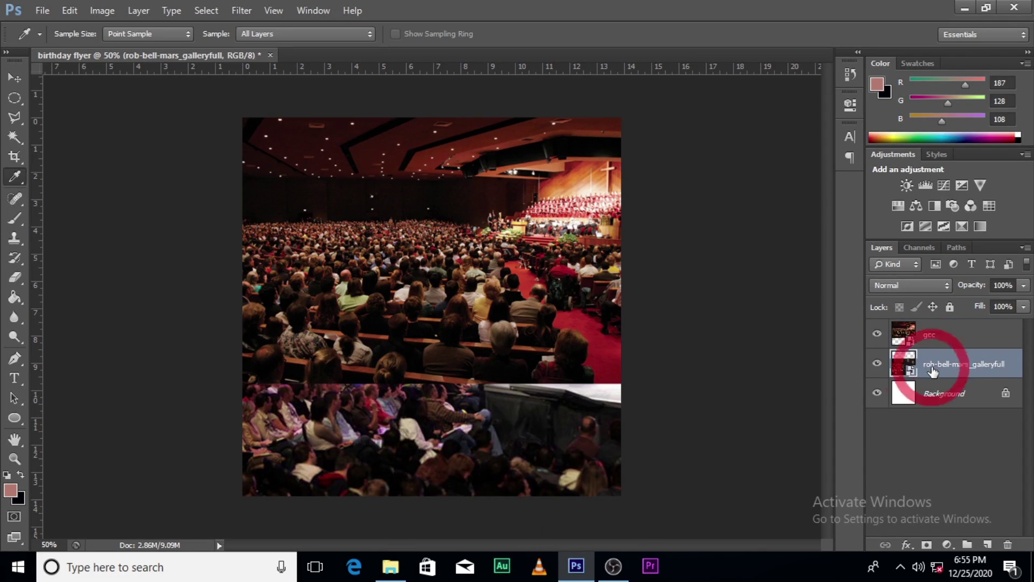
{"action": "left_click", "coordinate": [934, 342]}
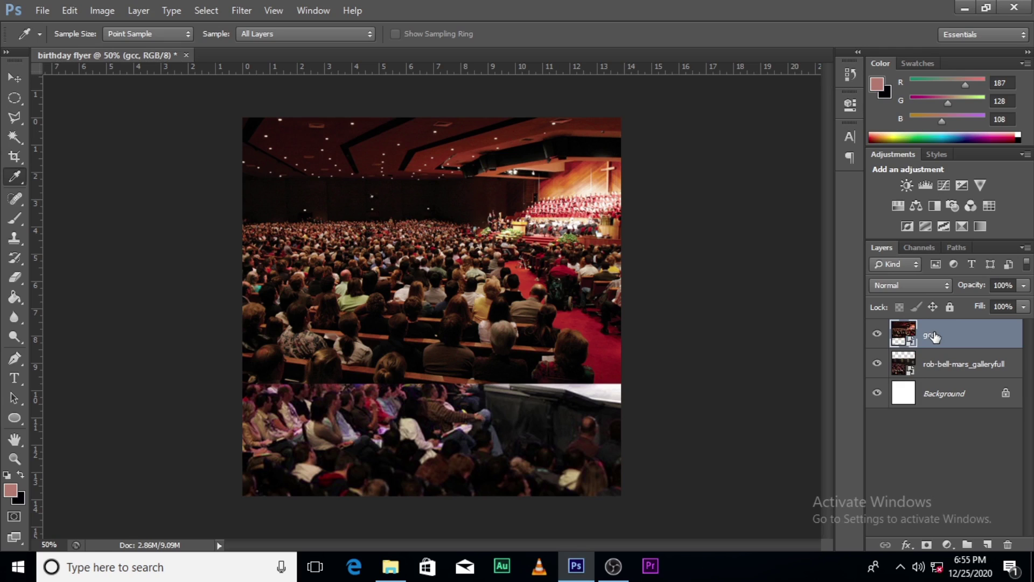
{"action": "left_click", "coordinate": [926, 545]}
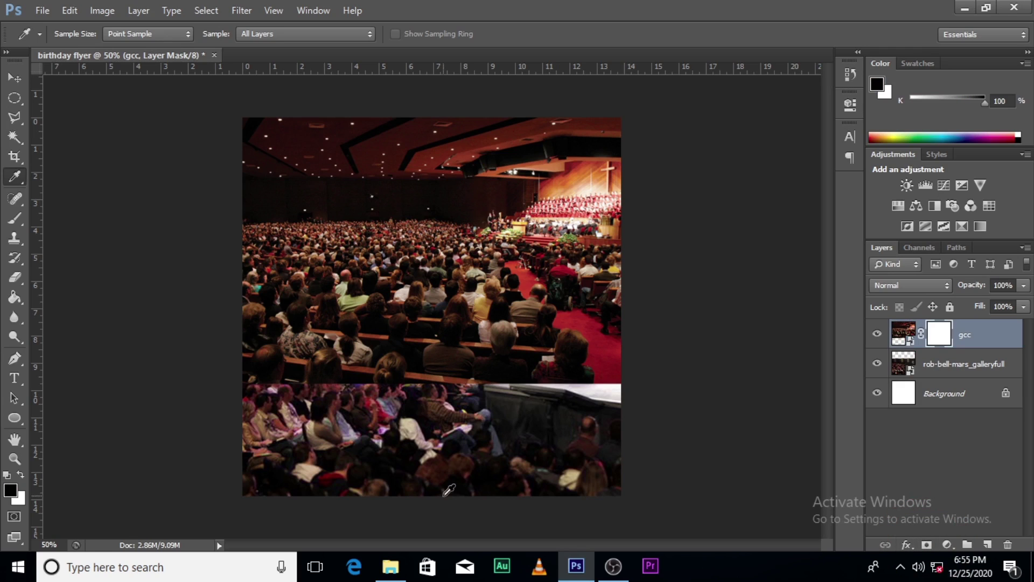
Paint black on the gcc mask with a soft 200 px brush along the seam to blend the two crowd photos.
{"action": "key", "text": "b"}
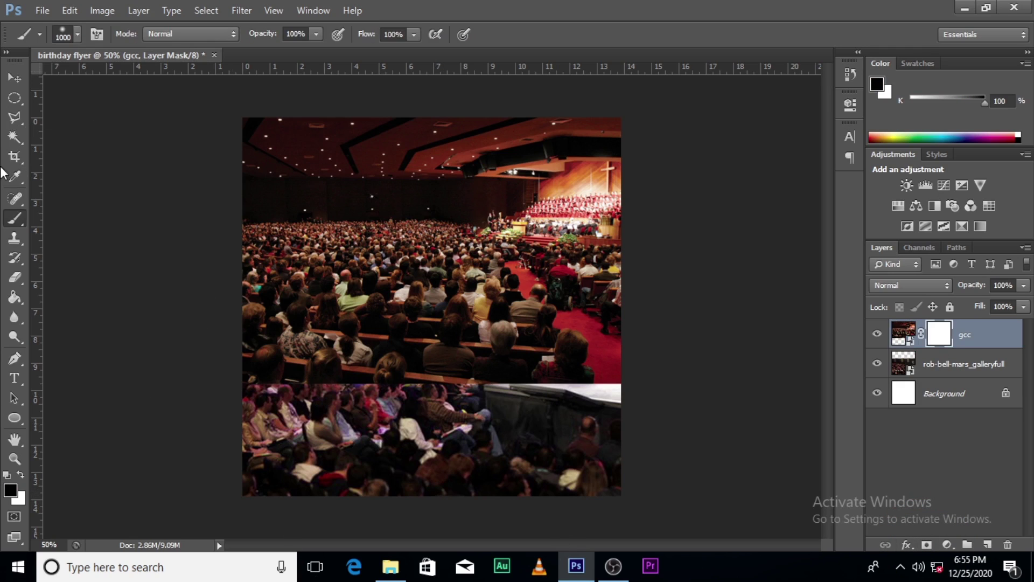
{"action": "left_click", "coordinate": [79, 33]}
{"action": "left_click", "coordinate": [463, 2]}
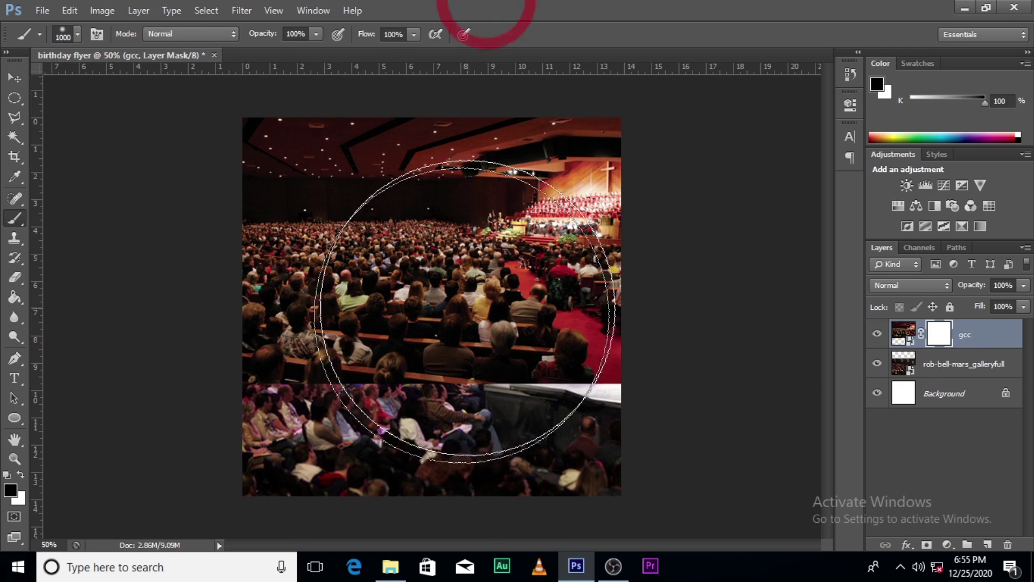
{"action": "key", "text": "bracketleft"}
{"action": "key", "text": "bracketleft"}
{"action": "key", "text": "bracketleft"}
{"action": "key", "text": "bracketleft"}
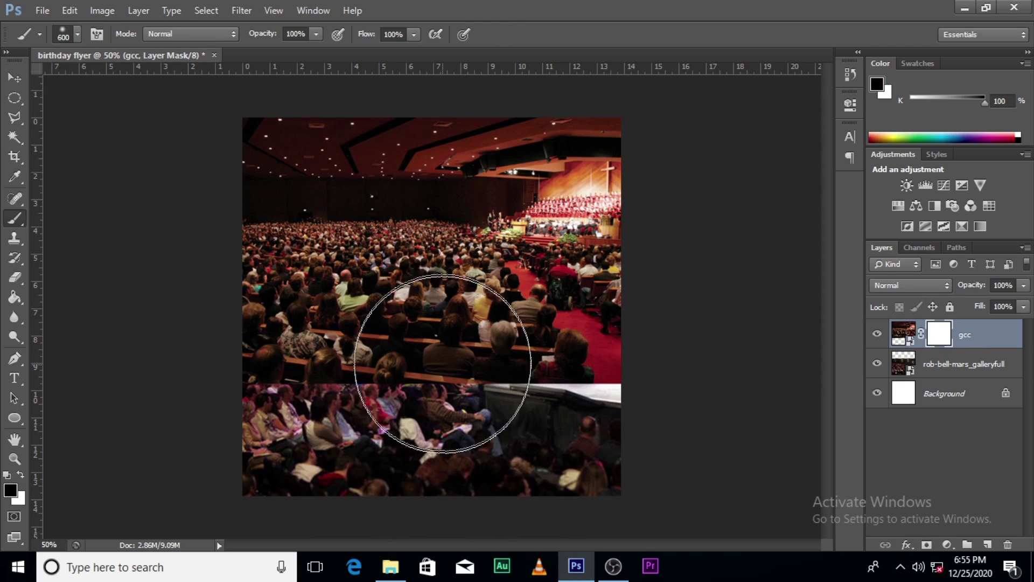
{"action": "key", "text": "bracketleft"}
{"action": "key", "text": "bracketleft"}
{"action": "key", "text": "bracketleft"}
{"action": "key", "text": "bracketleft"}
{"action": "key", "text": "bracketleft"}
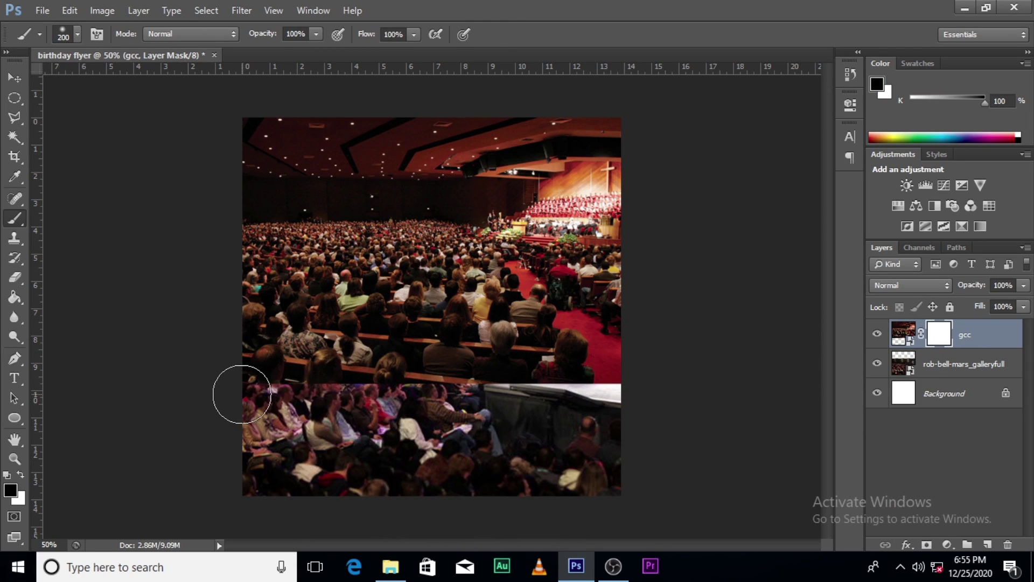
{"action": "left_click_drag", "start_coordinate": [241, 394], "coordinate": [623, 385]}
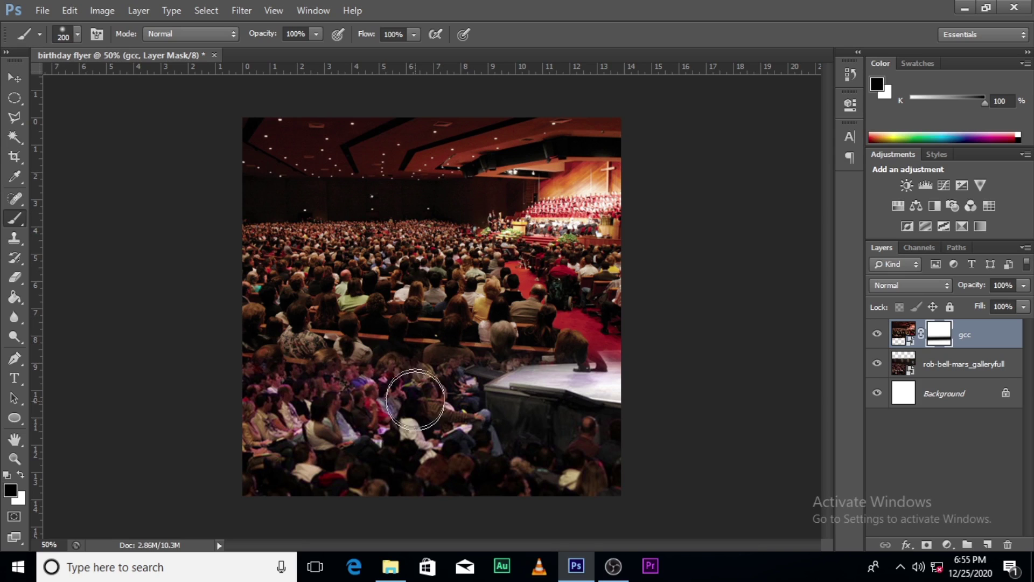
{"action": "mouse_move", "coordinate": [461, 393]}
{"action": "left_mouse_down"}
{"action": "mouse_move", "coordinate": [316, 404]}
{"action": "mouse_move", "coordinate": [524, 378]}
{"action": "left_mouse_up"}
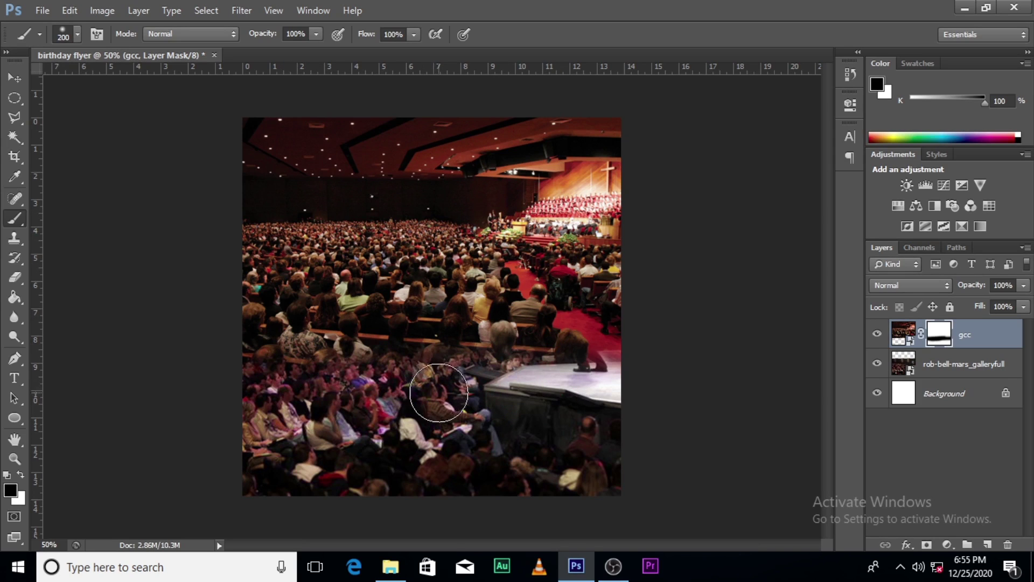
{"action": "key", "text": "g"}
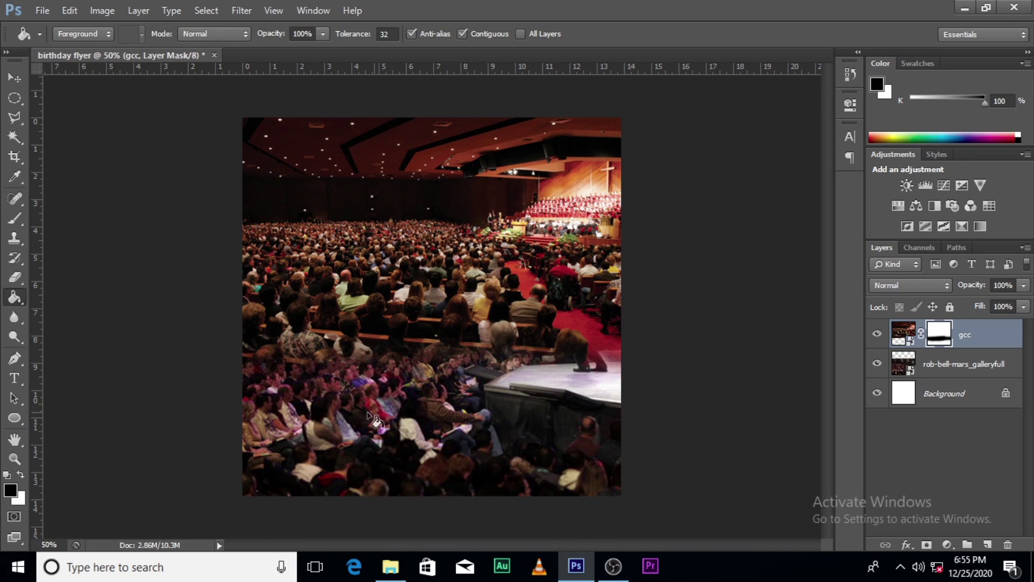
{"action": "key", "text": "v"}
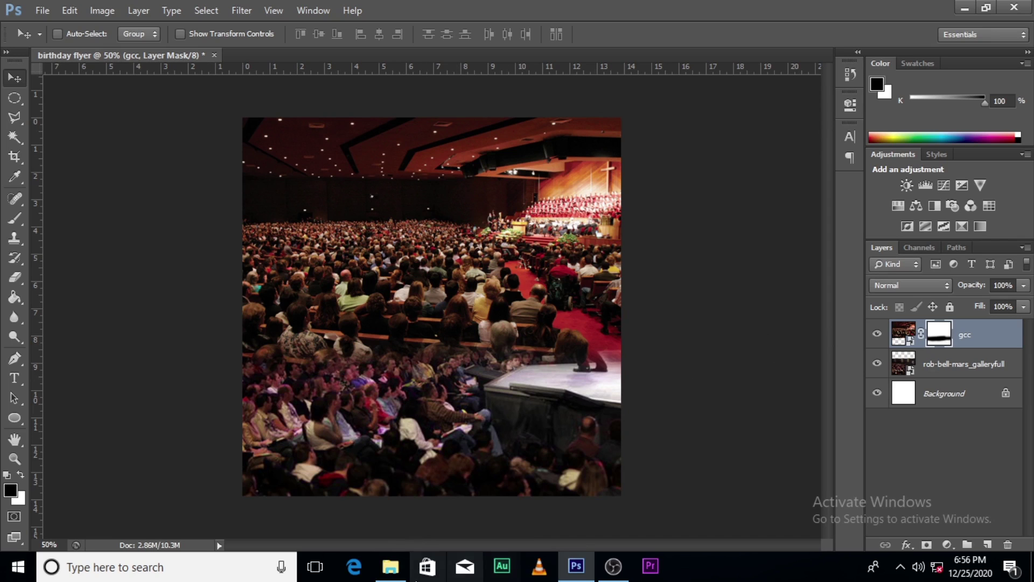
Place the smoke picture "images" from the RAW folder and enlarge it across the middle of the flyer.
{"action": "left_click", "coordinate": [390, 565]}
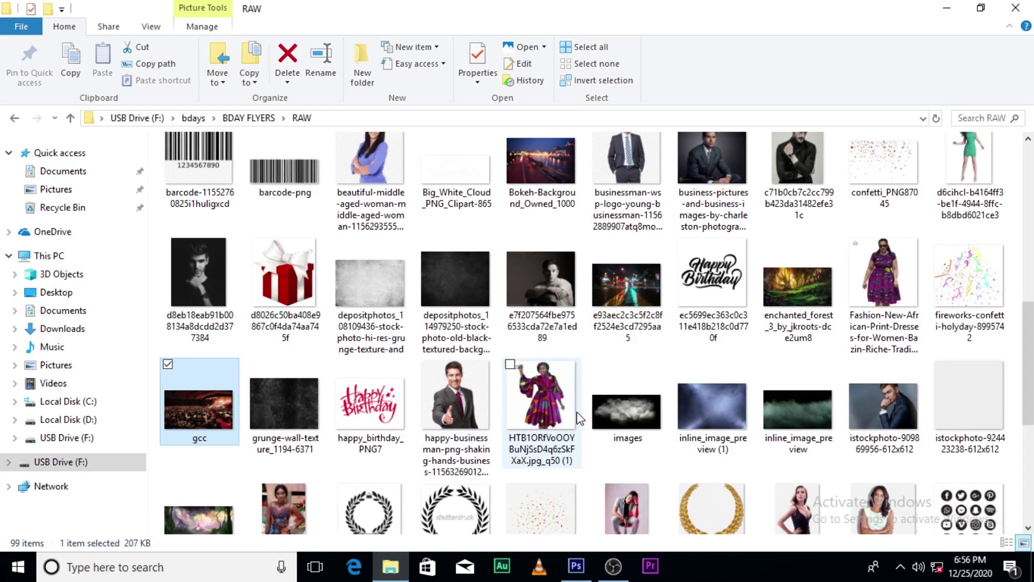
{"action": "left_click_drag", "start_coordinate": [638, 412], "coordinate": [501, 375]}
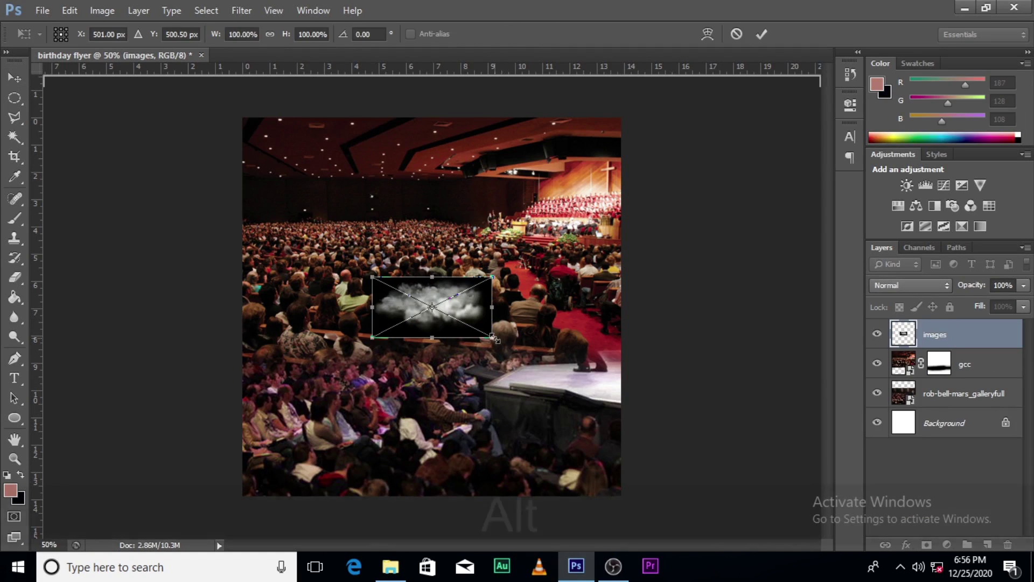
{"action": "left_click_drag", "start_coordinate": [492, 337], "coordinate": [657, 428]}
{"action": "left_click_drag", "start_coordinate": [549, 335], "coordinate": [509, 350]}
{"action": "key", "text": "Return"}
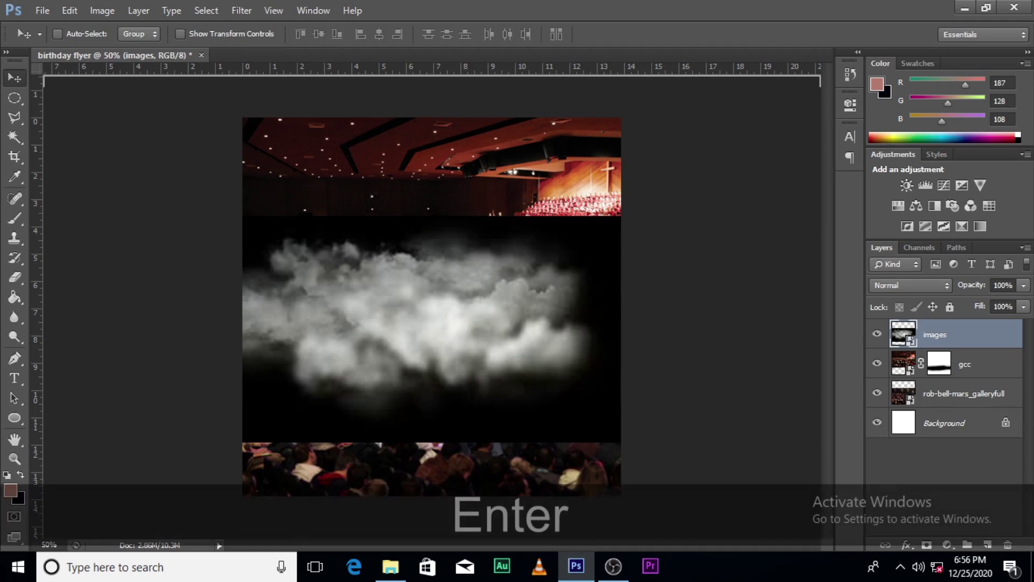
Set the smoke layer's blend mode to Screen and shift the smoke slightly left and down over the crowd.
{"action": "left_click", "coordinate": [909, 285]}
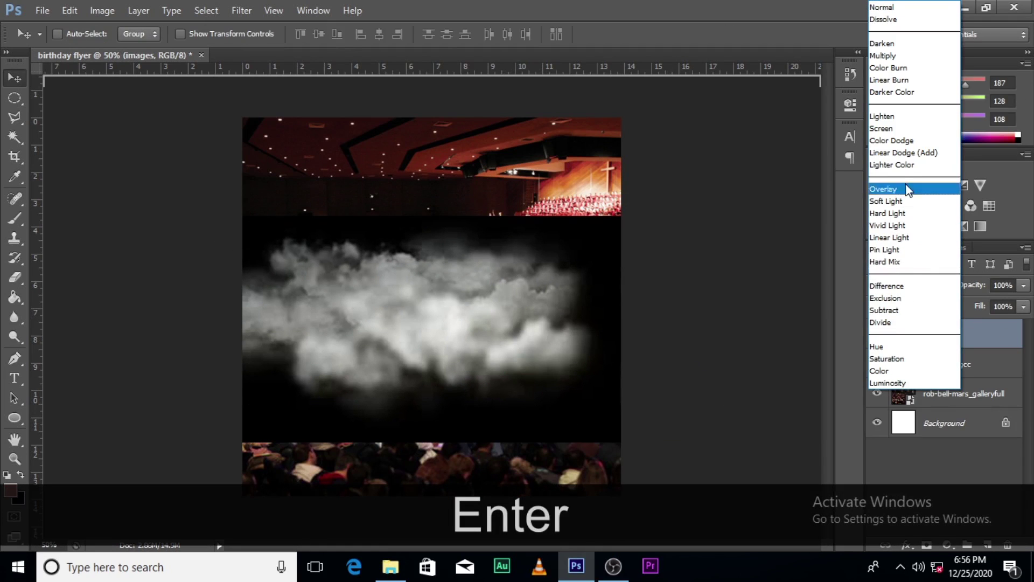
{"action": "left_click", "coordinate": [889, 114]}
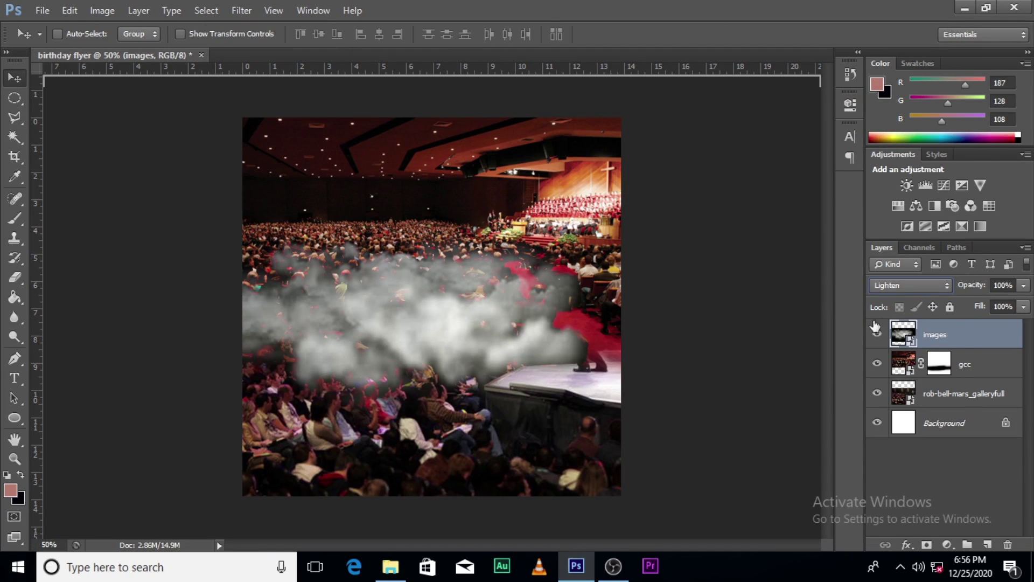
{"action": "left_click", "coordinate": [903, 289]}
{"action": "left_click", "coordinate": [899, 131]}
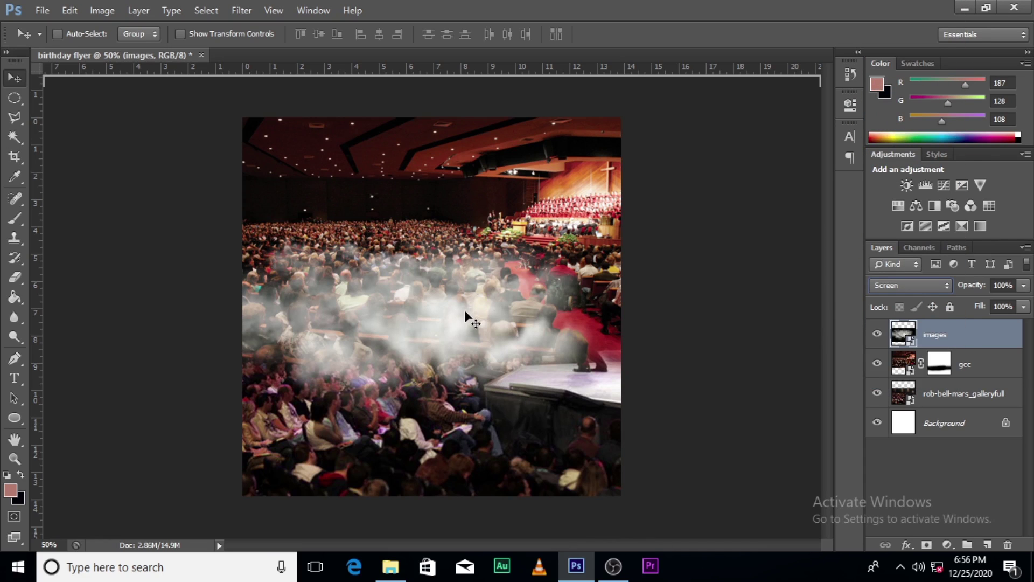
{"action": "left_click_drag", "start_coordinate": [465, 311], "coordinate": [440, 317]}
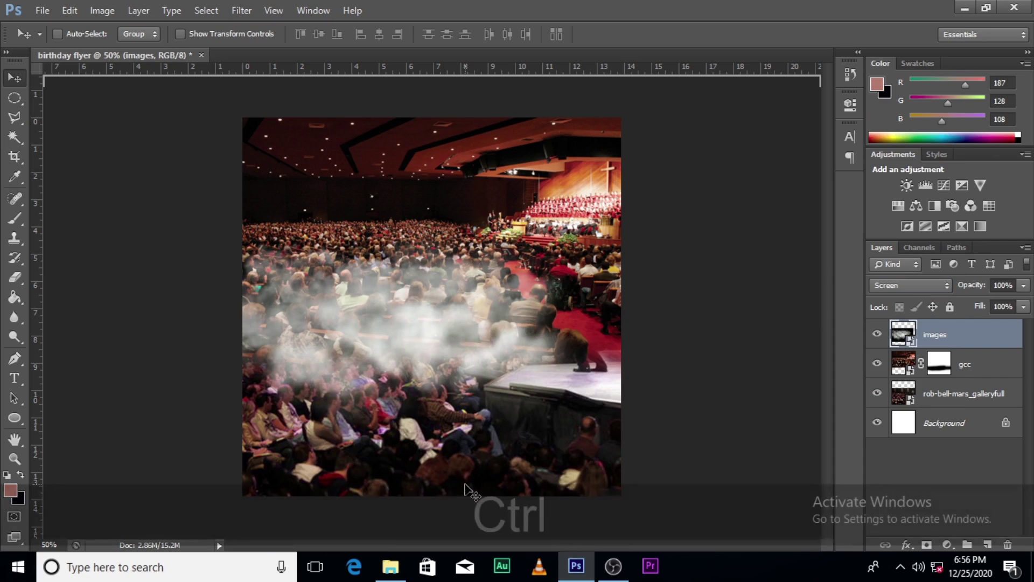
Duplicate the smoke layer, rotate the copy to about -23.4°, and position it over the stage and lower-right crowd.
{"action": "key", "text": "ctrl+j"}
{"action": "key", "text": "ctrl+t"}
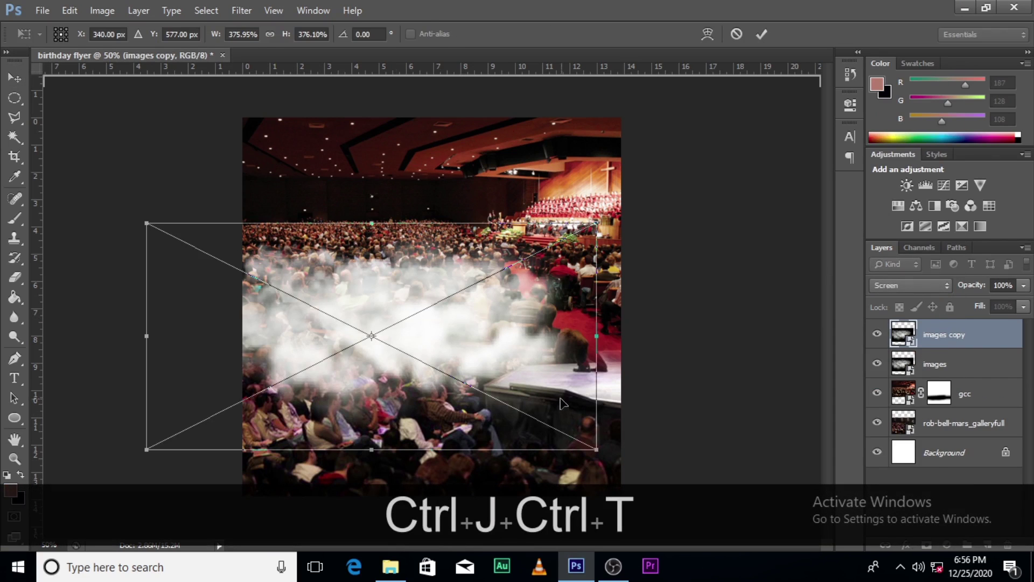
{"action": "right_click", "coordinate": [569, 355]}
{"action": "left_click", "coordinate": [546, 390]}
{"action": "left_click_drag", "start_coordinate": [649, 468], "coordinate": [667, 415]}
{"action": "left_click_drag", "start_coordinate": [422, 353], "coordinate": [601, 393]}
{"action": "left_click_drag", "start_coordinate": [768, 320], "coordinate": [756, 296]}
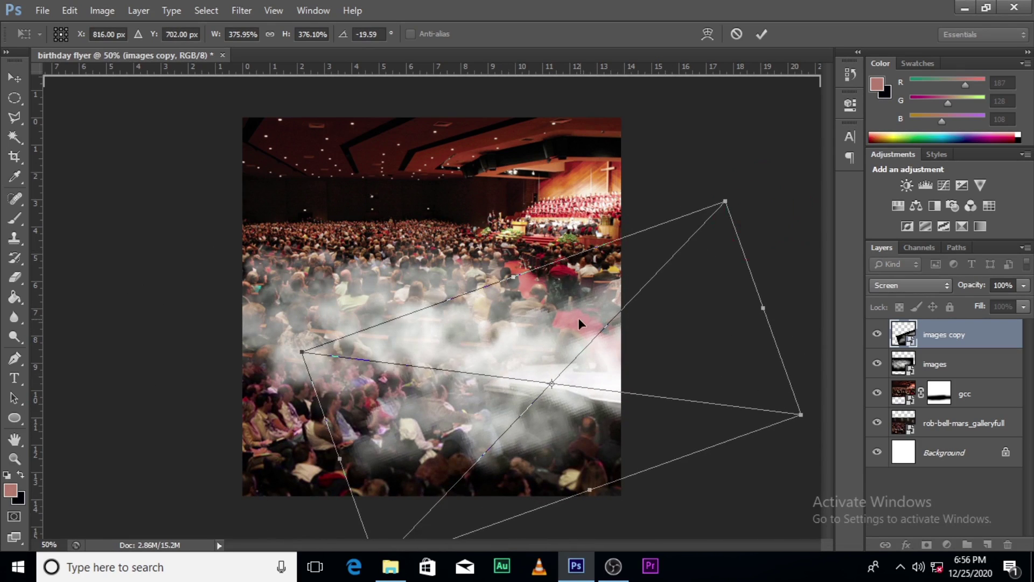
{"action": "left_click_drag", "start_coordinate": [577, 318], "coordinate": [555, 317]}
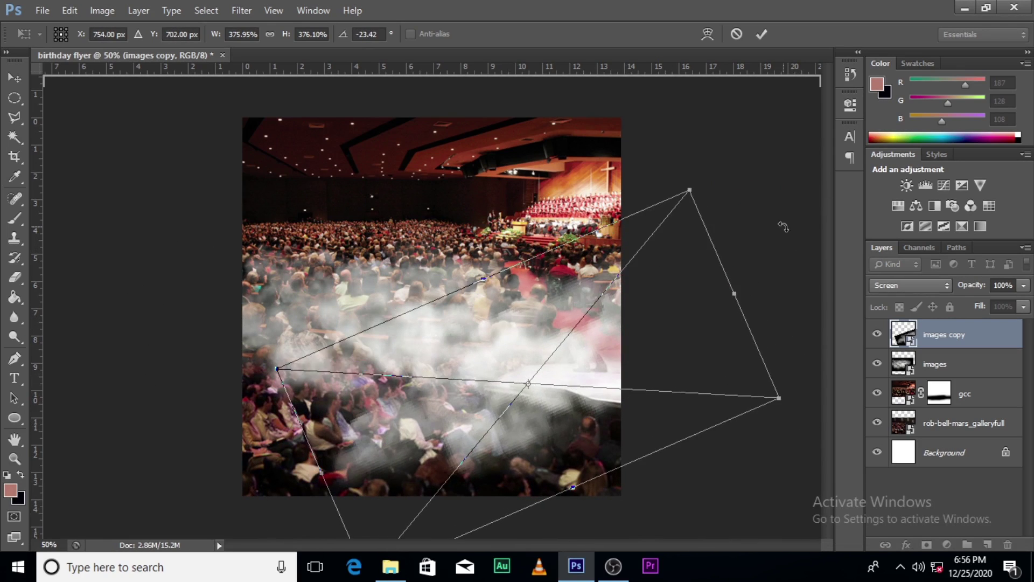
{"action": "key", "text": "Return"}
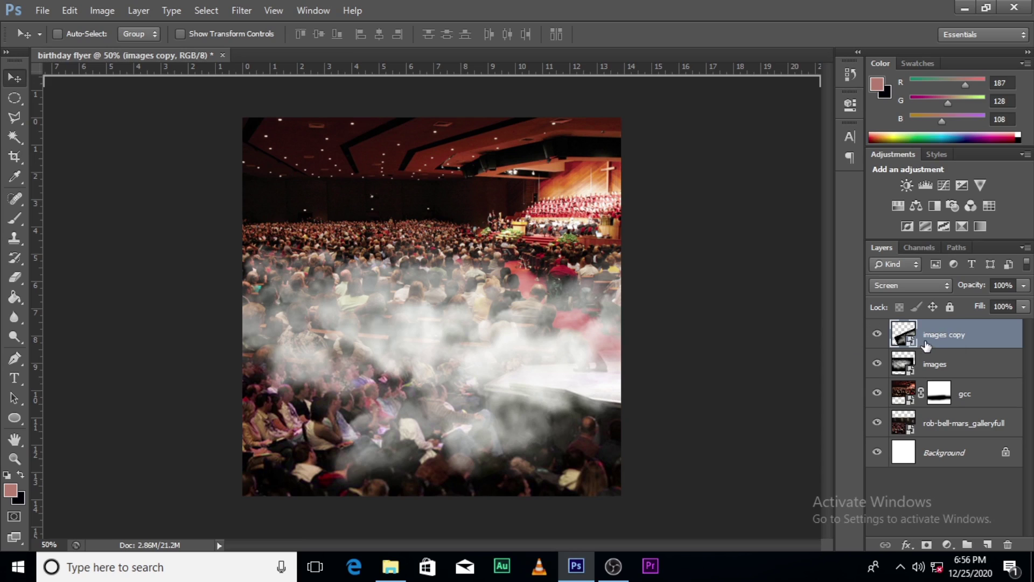
Add a Solid Color fill layer in dark blue #00115a above the smoke layers.
{"action": "left_click", "coordinate": [947, 546]}
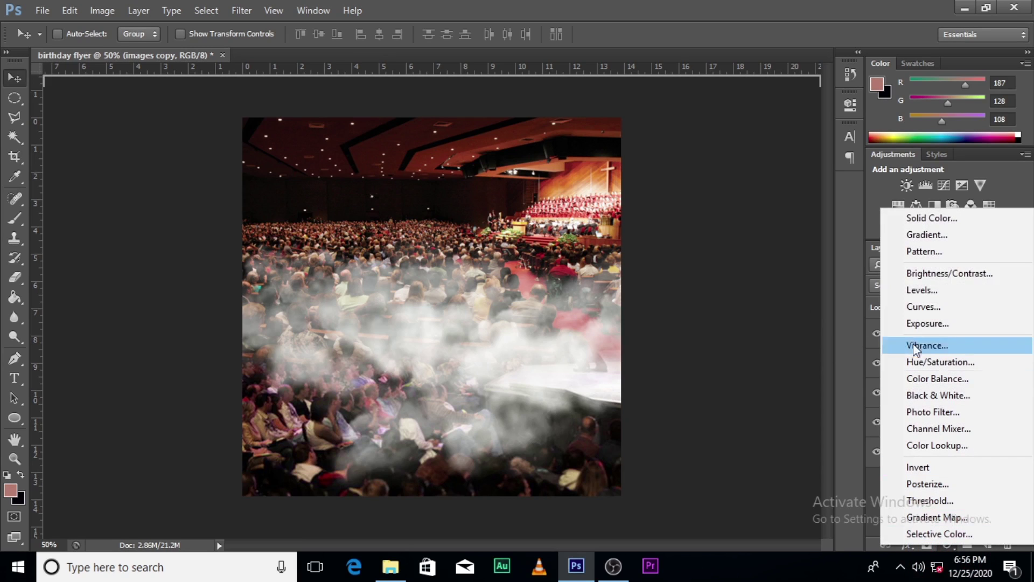
{"action": "left_click", "coordinate": [922, 218]}
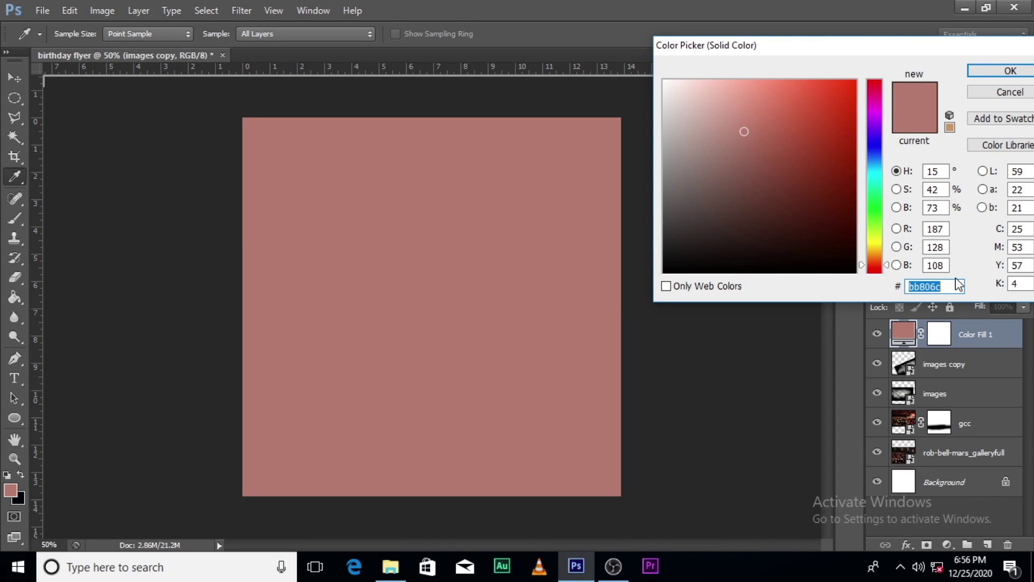
{"action": "type", "text": "00"}
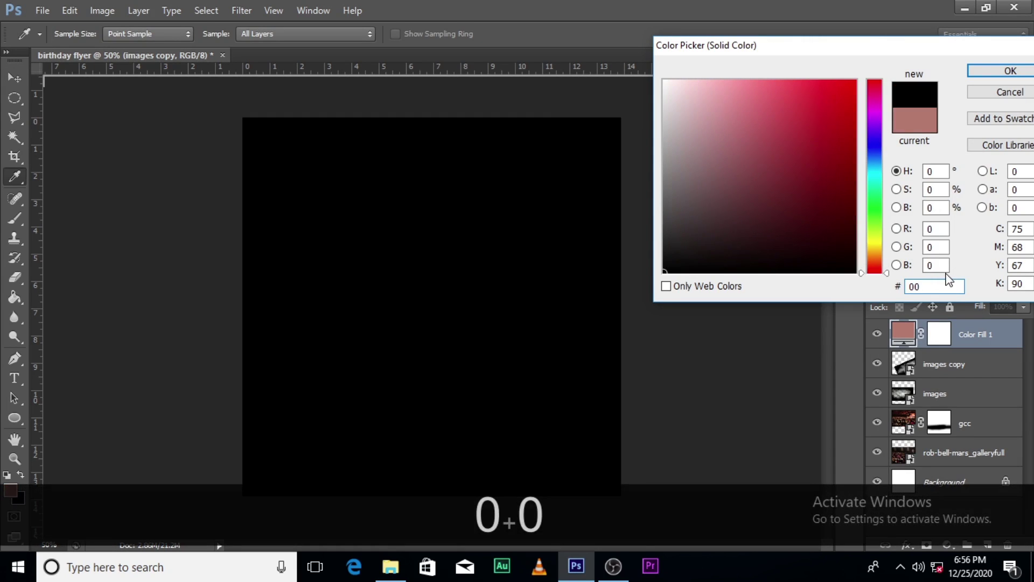
{"action": "type", "text": "115"}
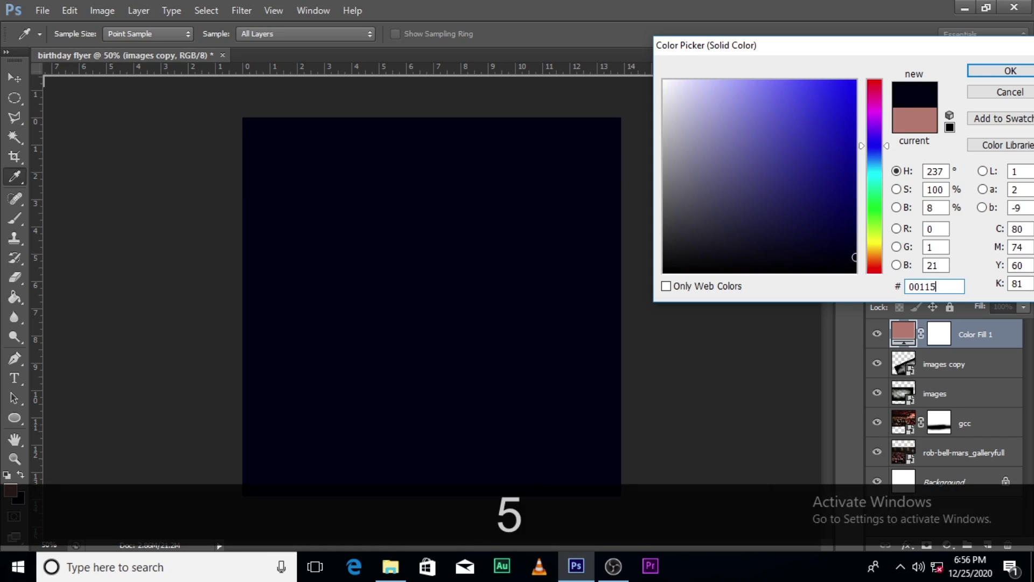
{"action": "type", "text": "a"}
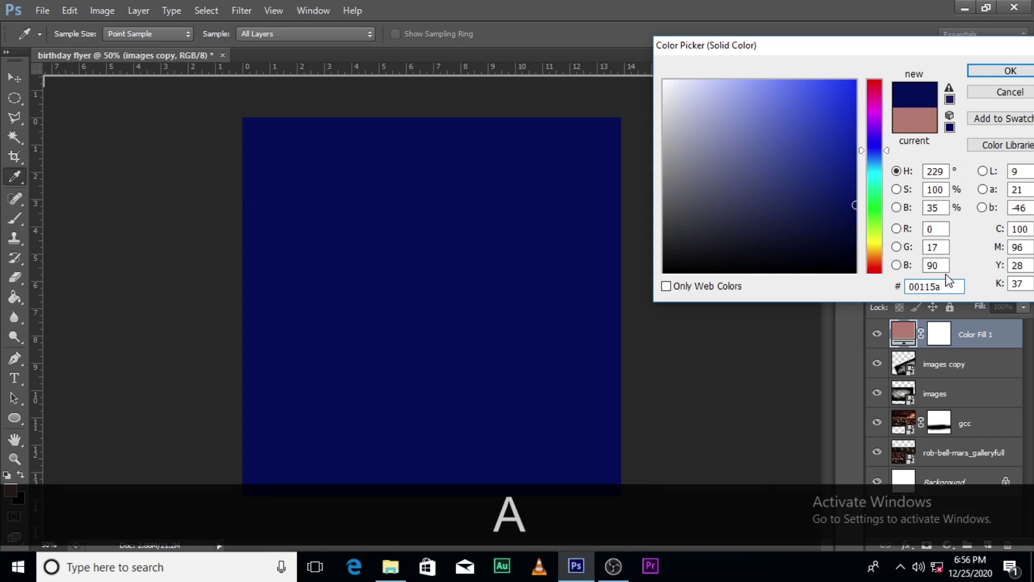
{"action": "left_click", "coordinate": [1008, 70]}
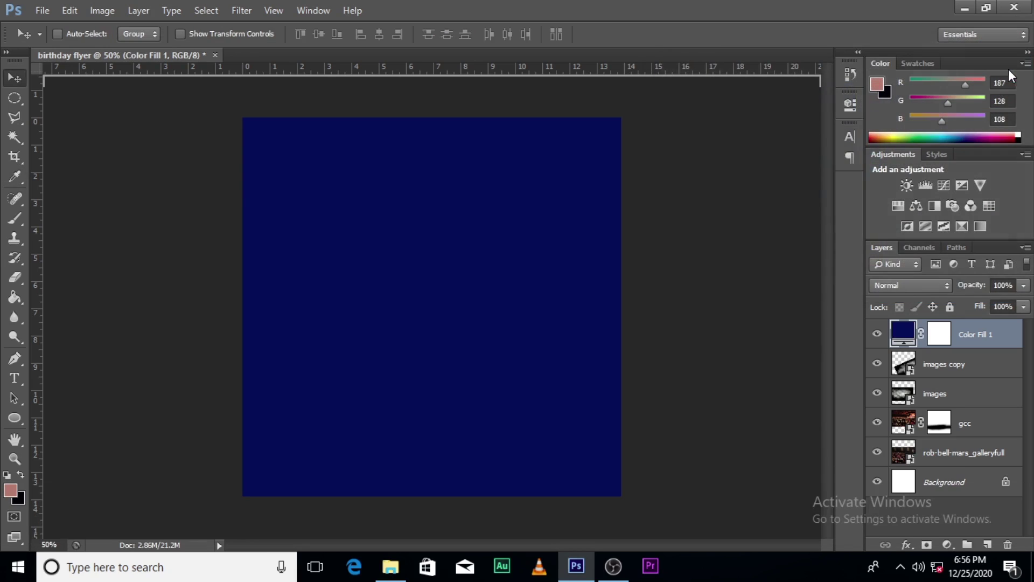
Try the Overlay, Darken, Multiply, Color Burn and Screen blend modes on the dark blue fill layer.
{"action": "left_click", "coordinate": [903, 286]}
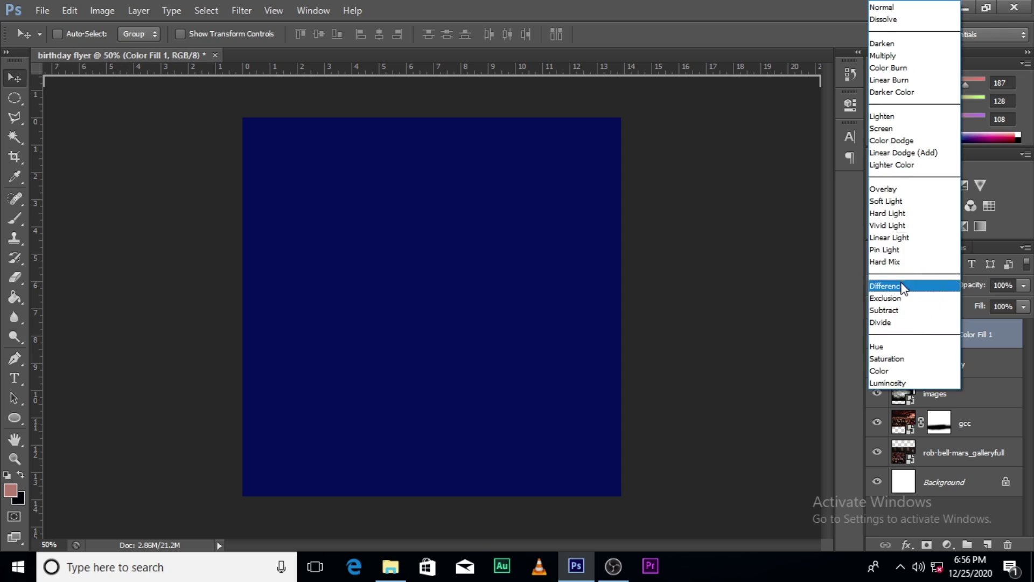
{"action": "left_click", "coordinate": [891, 192]}
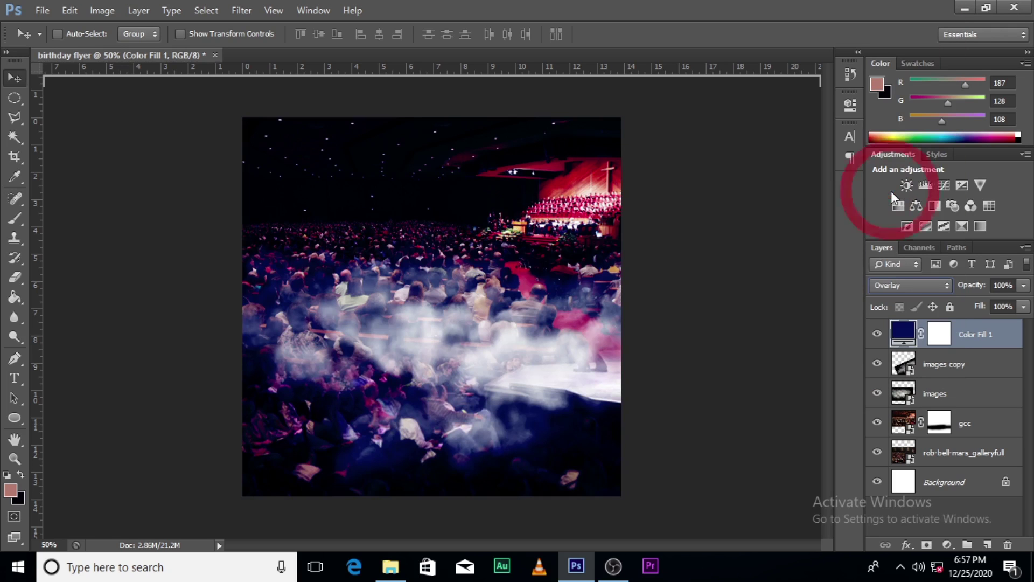
{"action": "left_click", "coordinate": [896, 262]}
{"action": "left_click", "coordinate": [893, 43]}
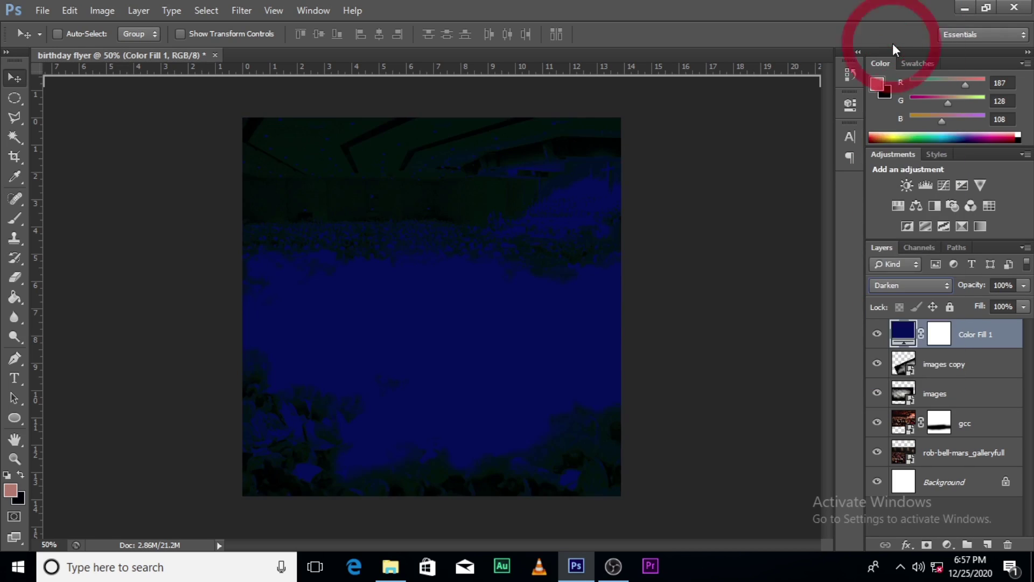
{"action": "left_click", "coordinate": [898, 286]}
{"action": "left_click", "coordinate": [890, 55]}
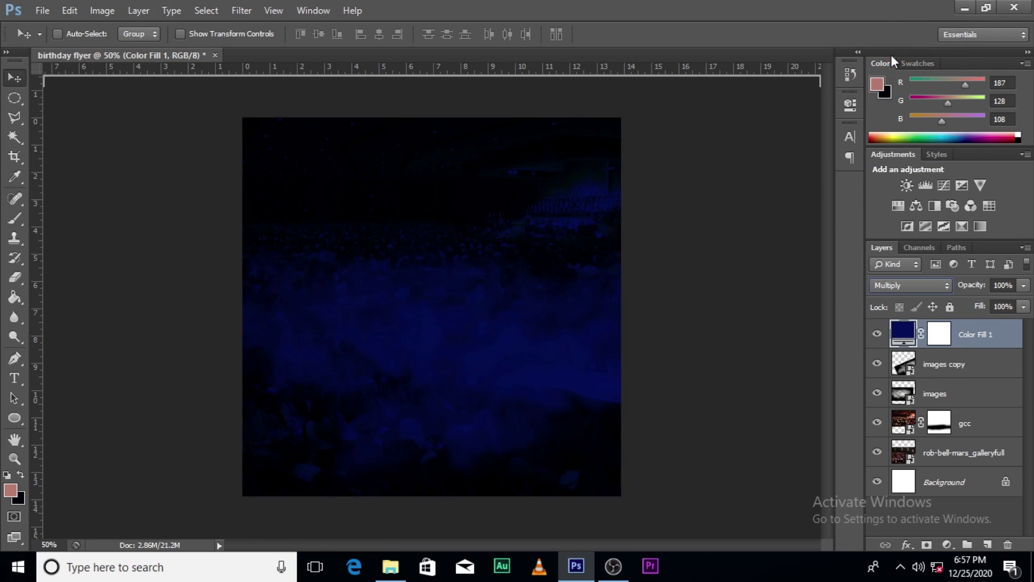
{"action": "left_click", "coordinate": [893, 287]}
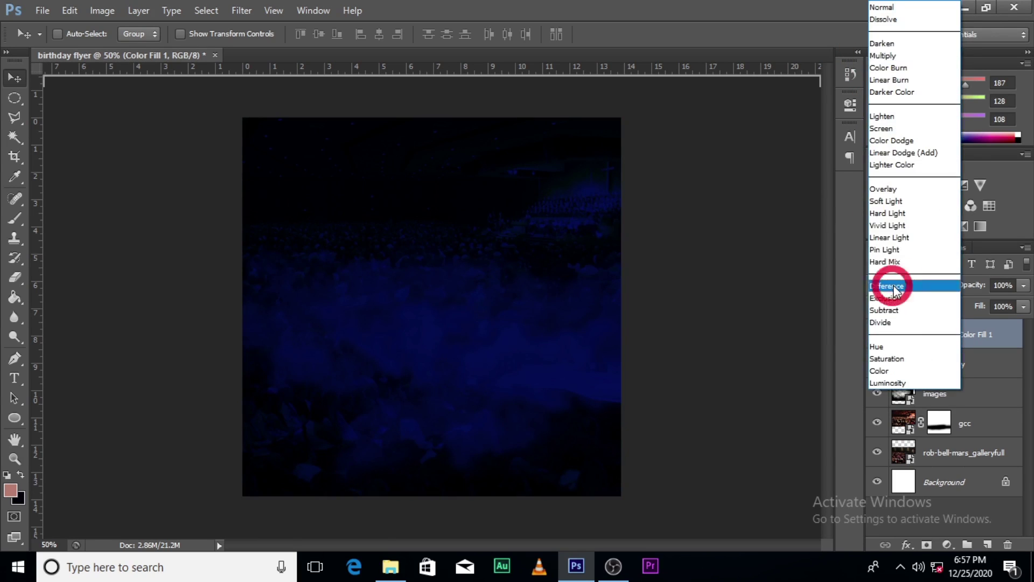
{"action": "left_click", "coordinate": [899, 68]}
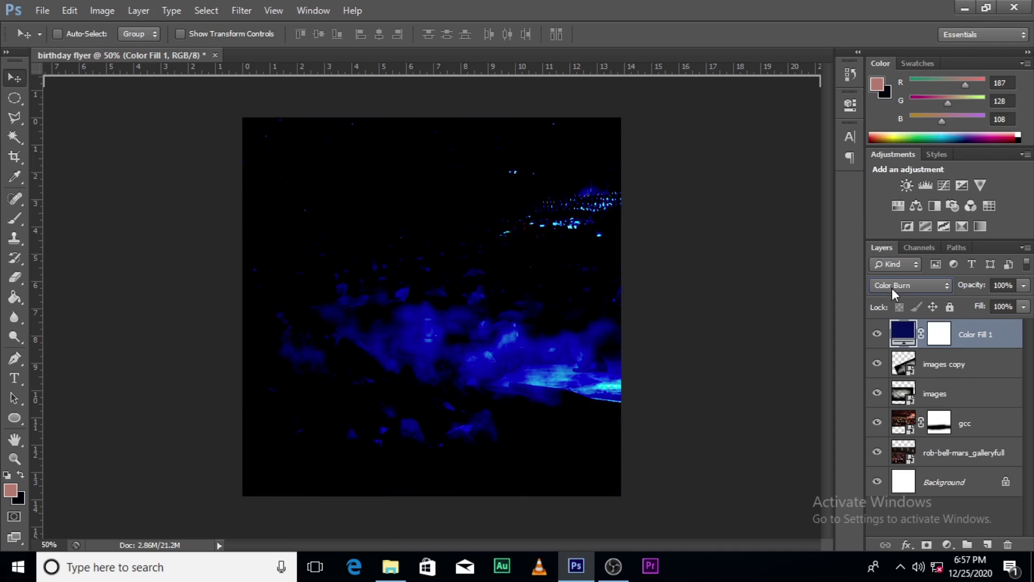
{"action": "left_click", "coordinate": [890, 288]}
{"action": "left_click", "coordinate": [895, 127]}
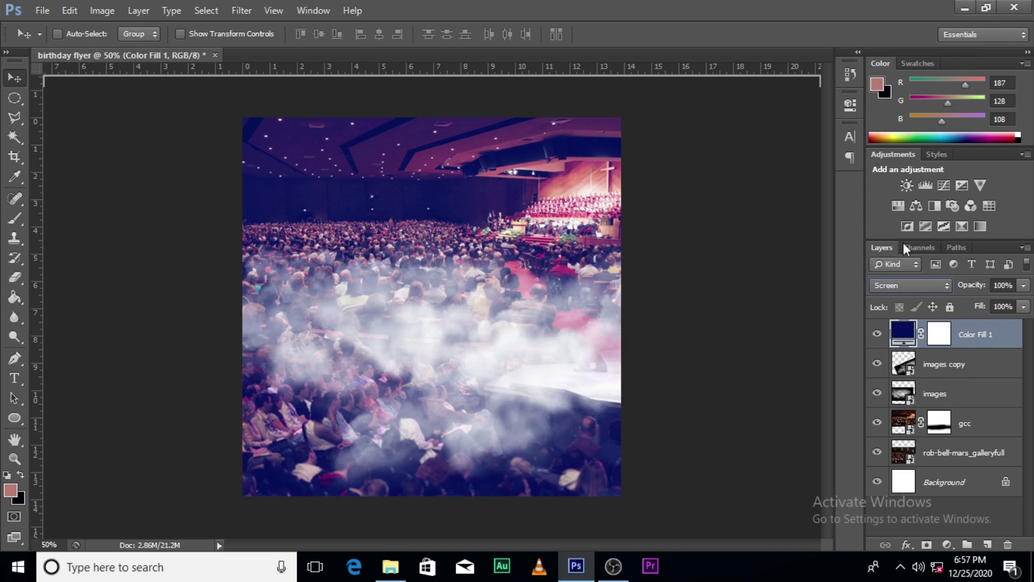
Set the dark blue fill layer's blend mode to Multiply.
{"action": "left_click", "coordinate": [918, 281]}
{"action": "left_click", "coordinate": [881, 56]}
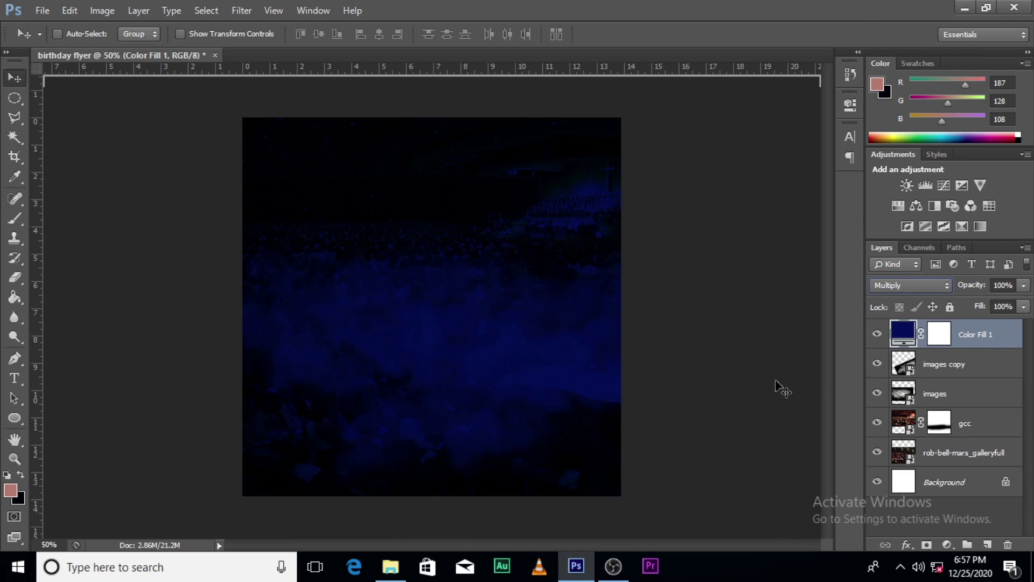
Group all layers from the colour fill down to rob-bell-mars_galleryfull, name the group bg, and toggle its visibility to check it.
{"action": "left_click", "coordinate": [969, 335]}
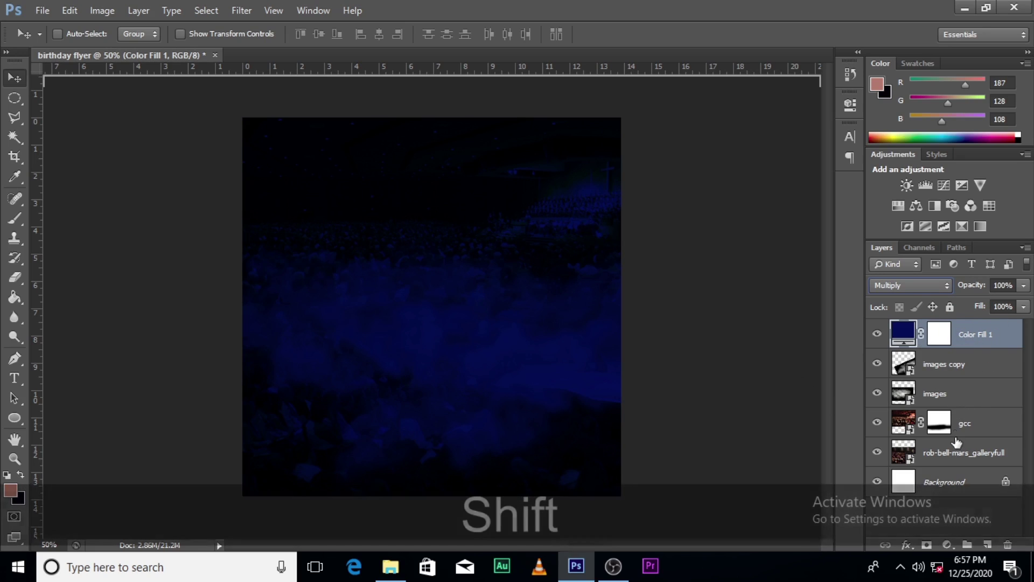
{"action": "left_click", "coordinate": [957, 455], "text": "shift"}
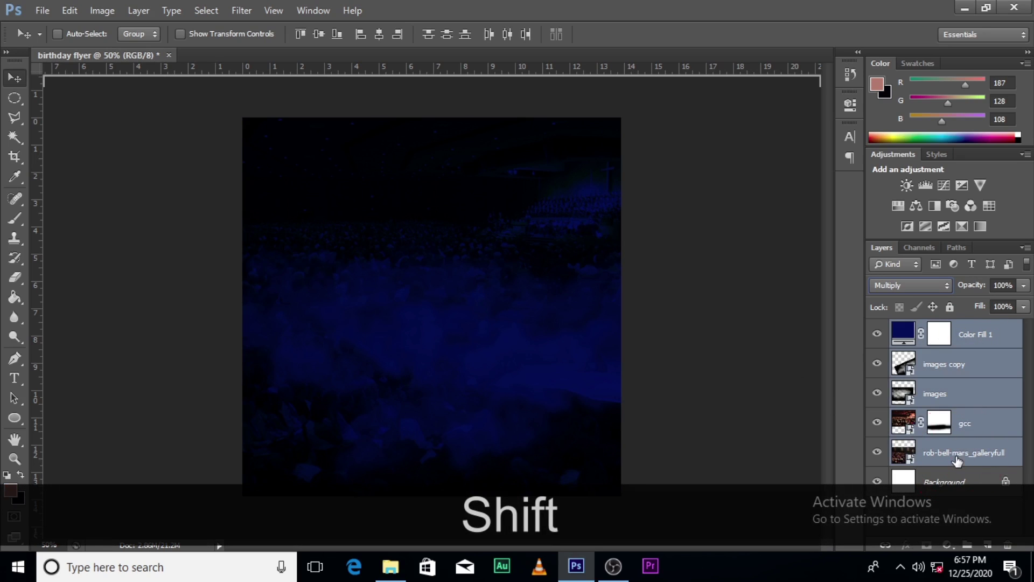
{"action": "left_click", "coordinate": [968, 546]}
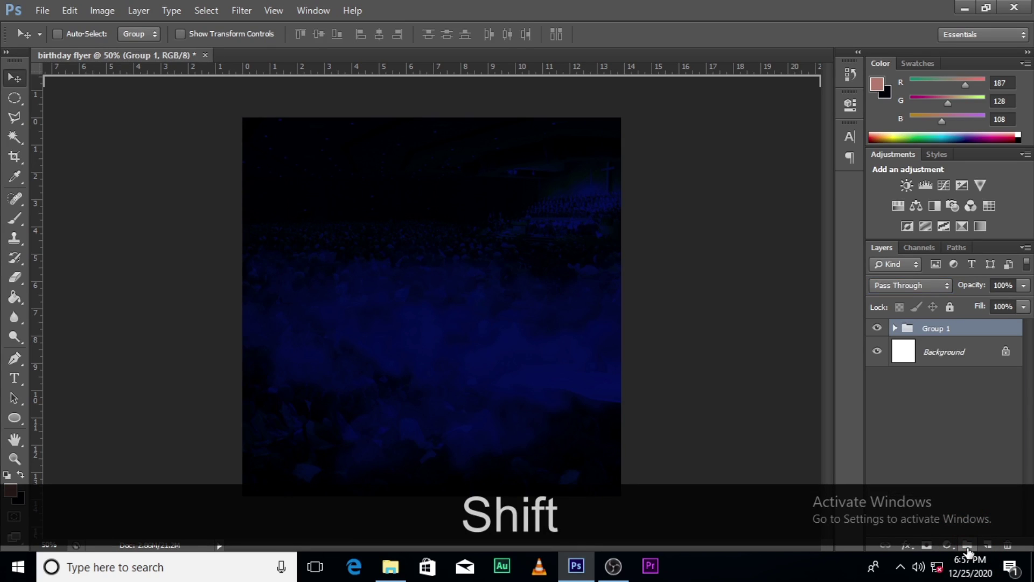
{"action": "double_click", "coordinate": [937, 329]}
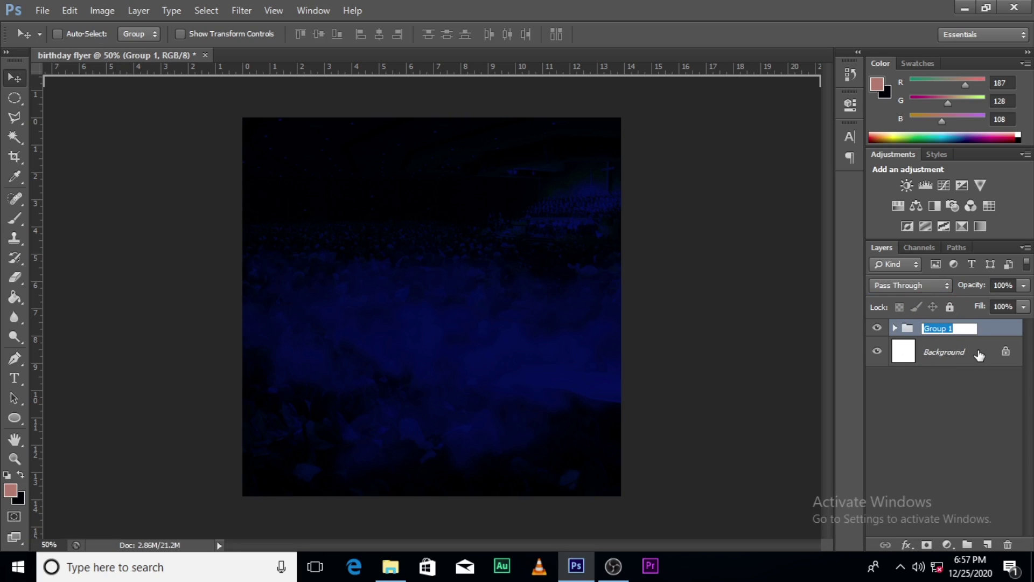
{"action": "type", "text": "bg"}
{"action": "key", "text": "Return"}
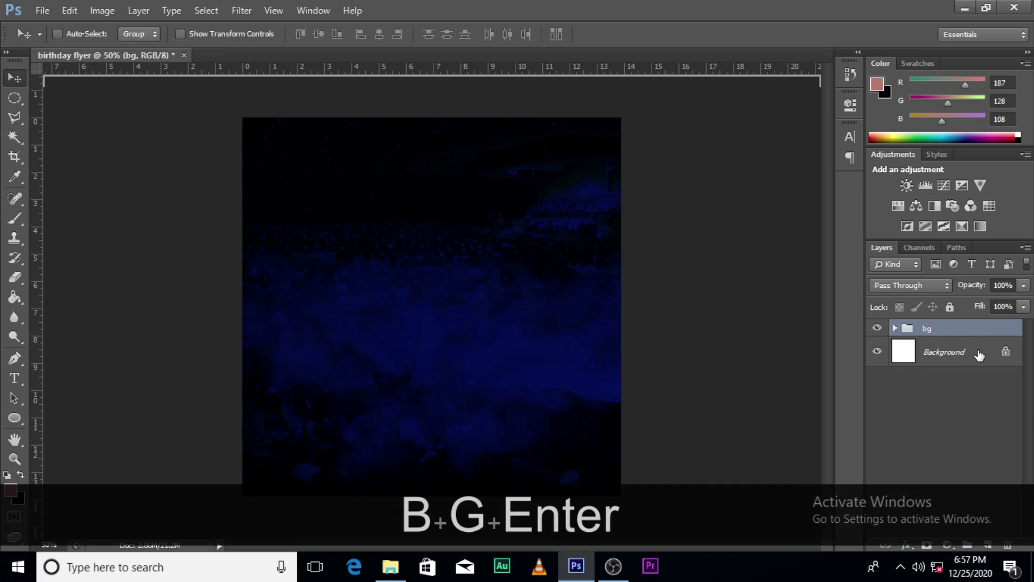
{"action": "left_click", "coordinate": [877, 328]}
{"action": "left_click", "coordinate": [877, 327]}
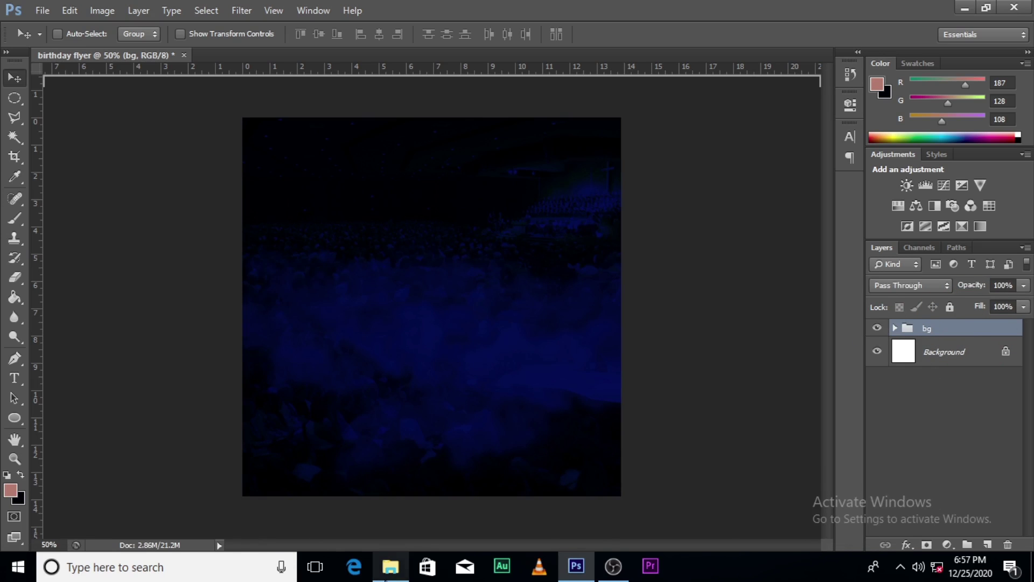
Place the suited man's picture "unnamed (2)" from the RAW folder and enlarge it to about 193% near the flyer's middle.
{"action": "left_click", "coordinate": [390, 565]}
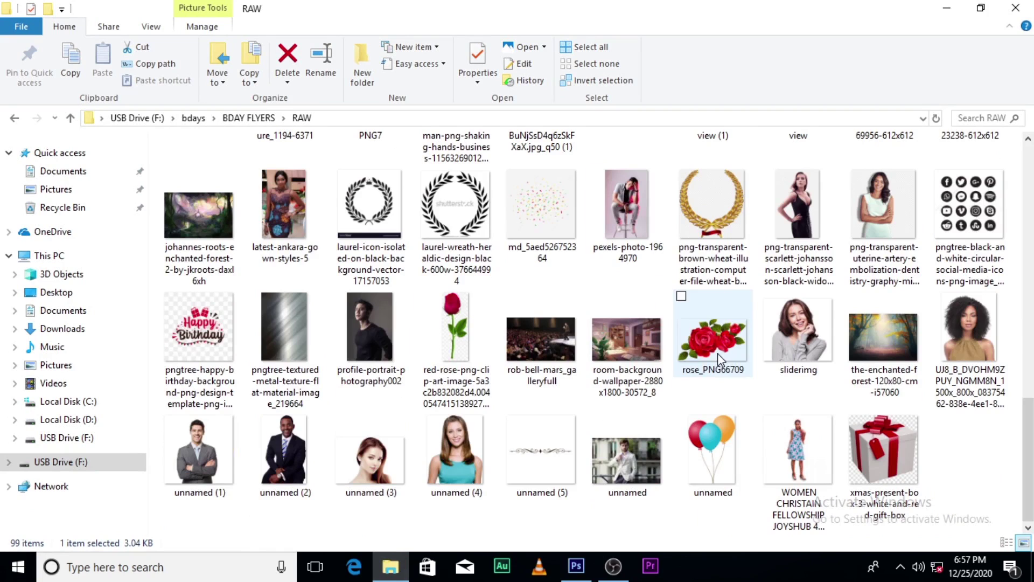
{"action": "left_click_drag", "start_coordinate": [285, 455], "coordinate": [483, 368]}
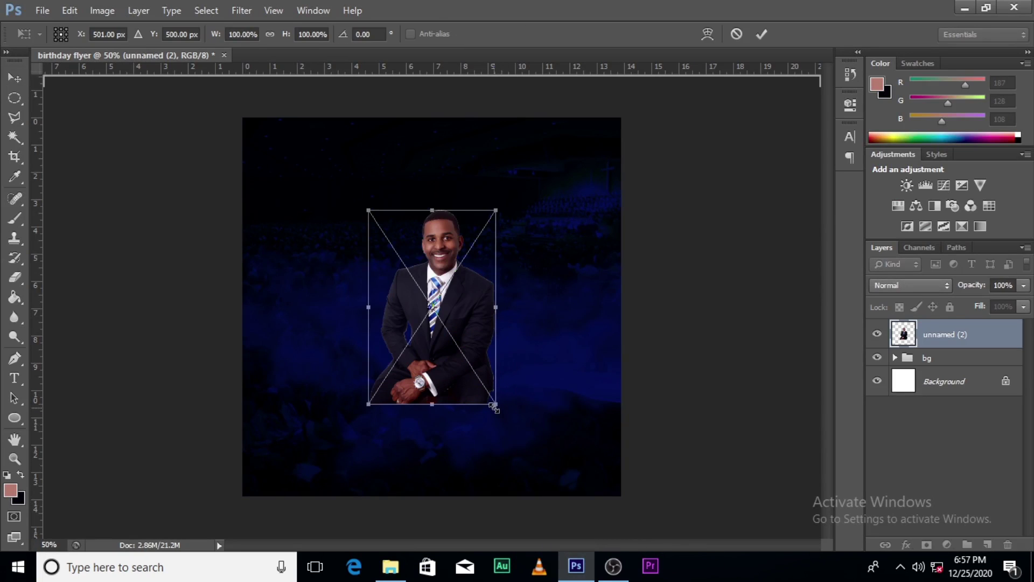
{"action": "left_click_drag", "start_coordinate": [493, 407], "coordinate": [593, 468]}
{"action": "left_click_drag", "start_coordinate": [508, 374], "coordinate": [504, 386]}
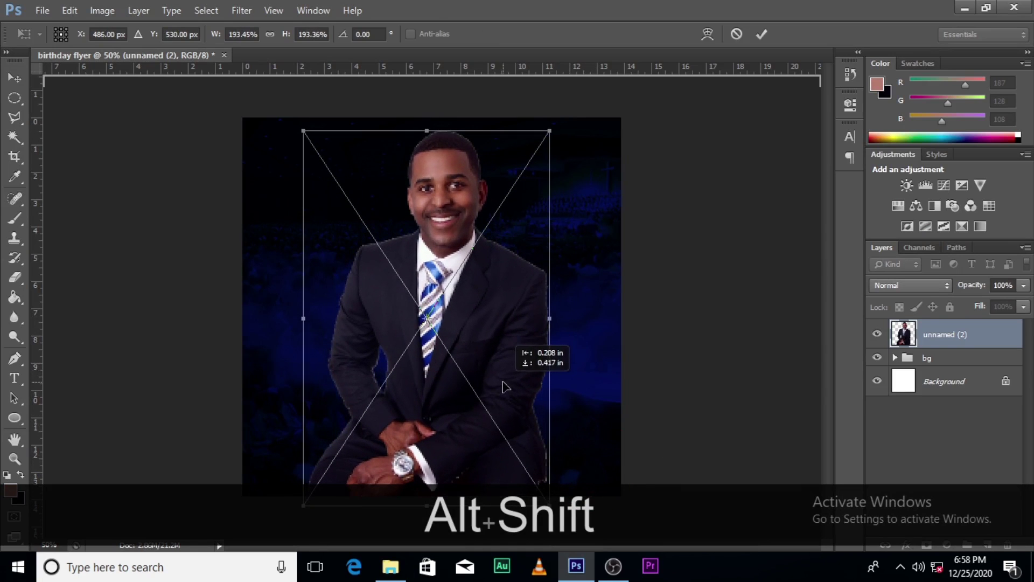
{"action": "key", "text": "Return"}
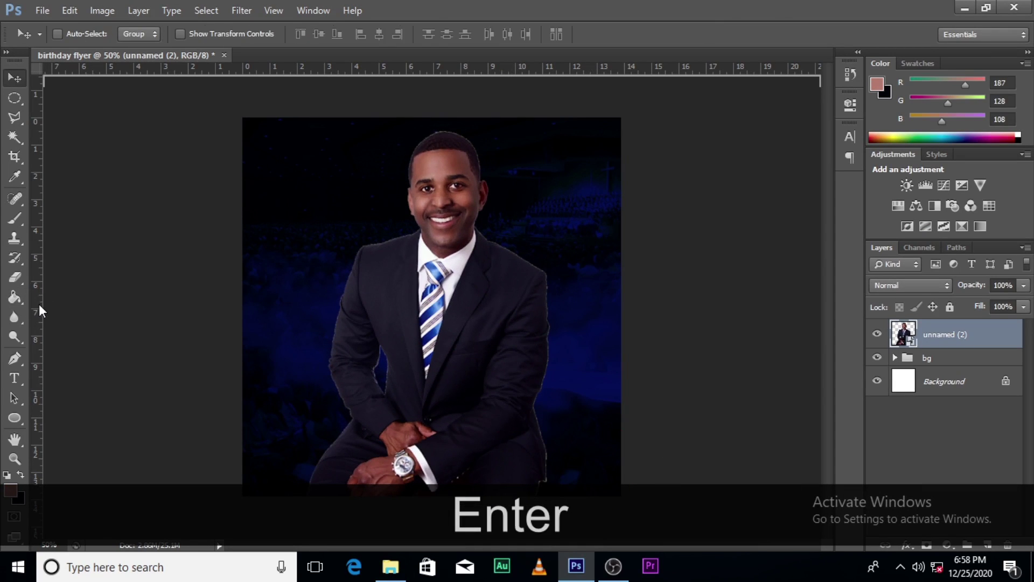
Add three vertical guides with the rulers shown: at the canvas's left edge, right edge and horizontal centre.
{"action": "key", "text": "ctrl+h"}
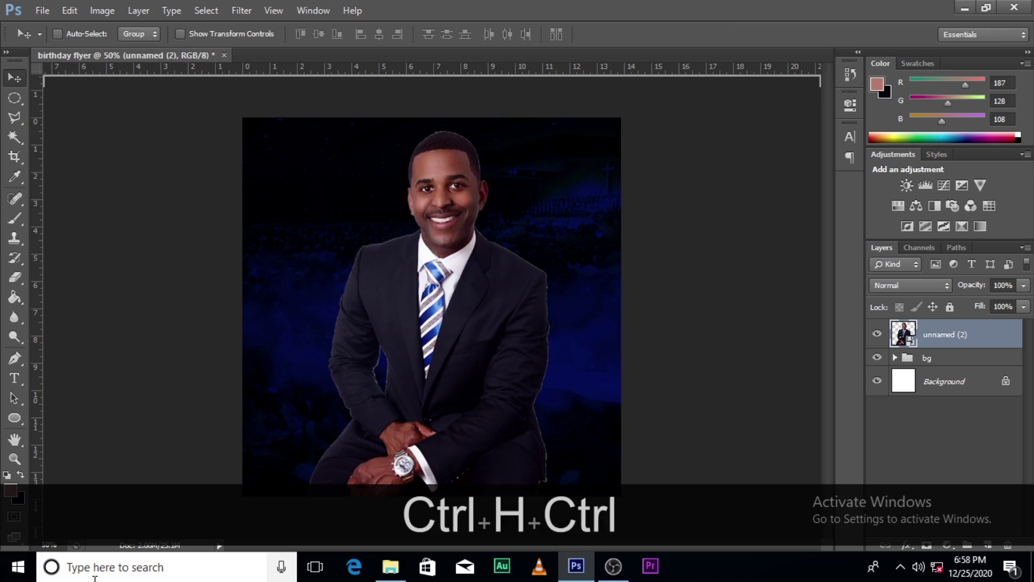
{"action": "key", "text": "ctrl+r"}
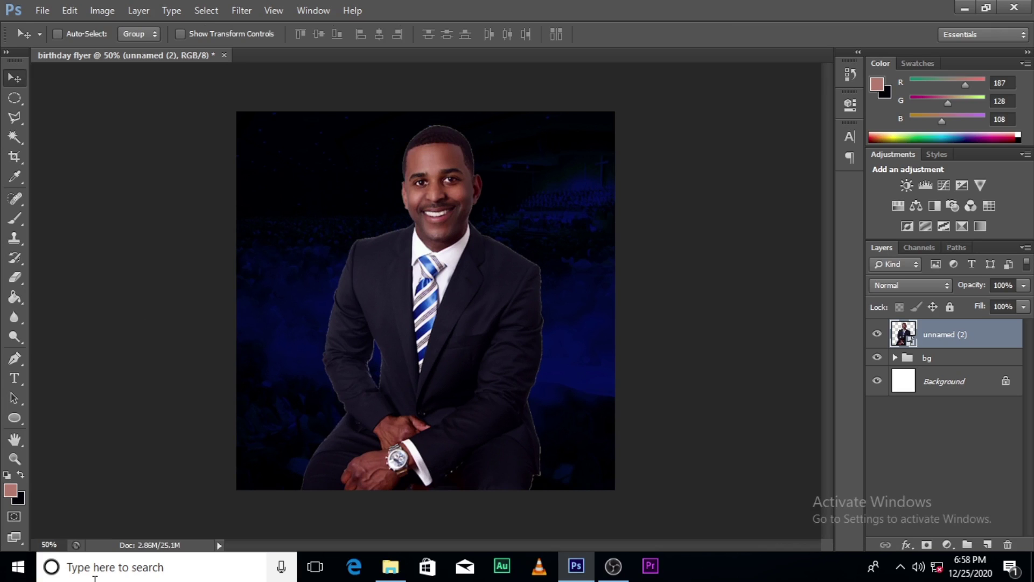
{"action": "key", "text": "ctrl+r"}
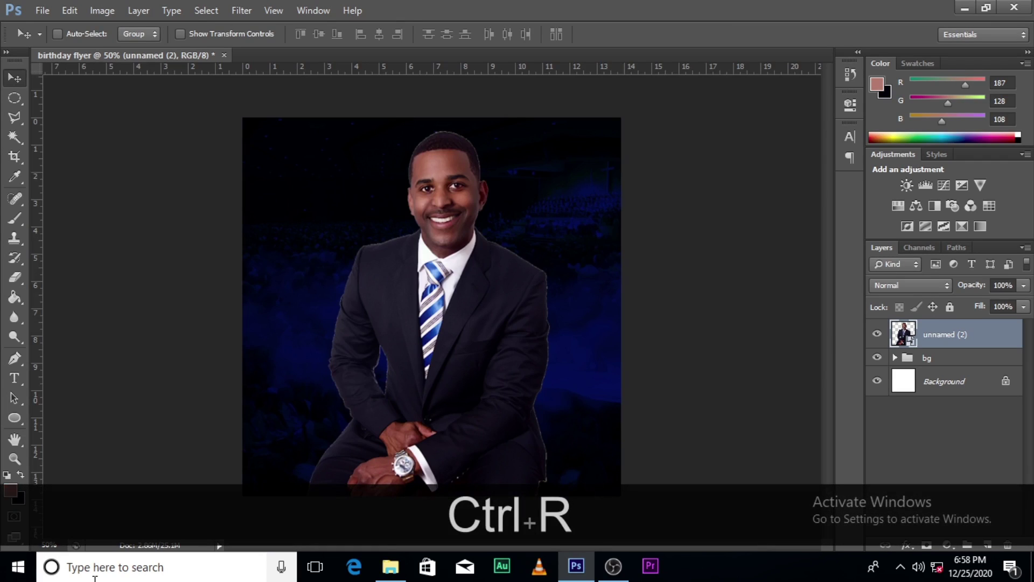
{"action": "left_click_drag", "start_coordinate": [38, 403], "coordinate": [243, 397]}
{"action": "left_click_drag", "start_coordinate": [38, 437], "coordinate": [621, 426]}
{"action": "left_click_drag", "start_coordinate": [40, 420], "coordinate": [437, 409]}
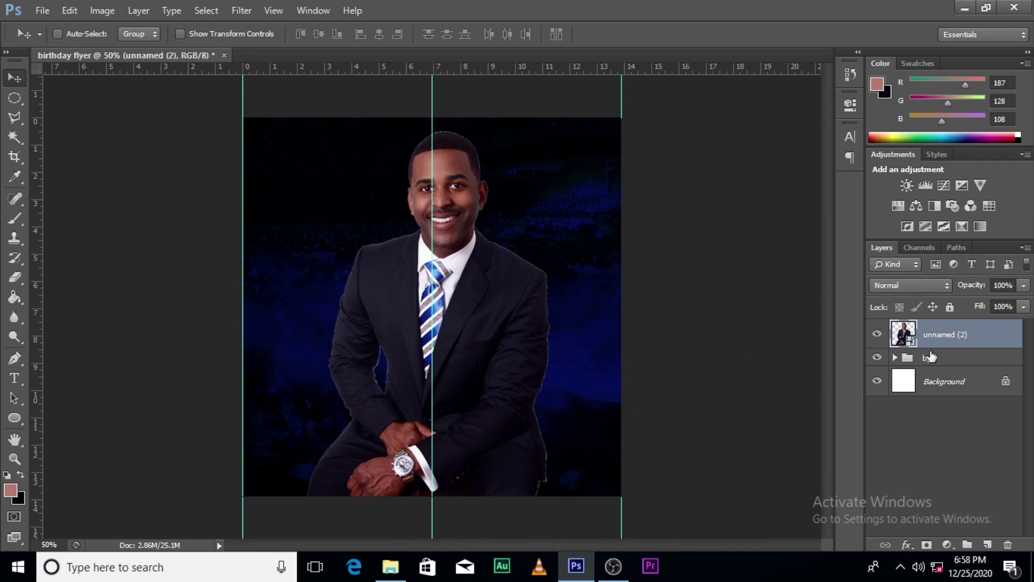
Move the suited man's portrait right with Free Transform to a horizontal position of X 500 px.
{"action": "left_click", "coordinate": [930, 357]}
{"action": "left_click", "coordinate": [936, 327]}
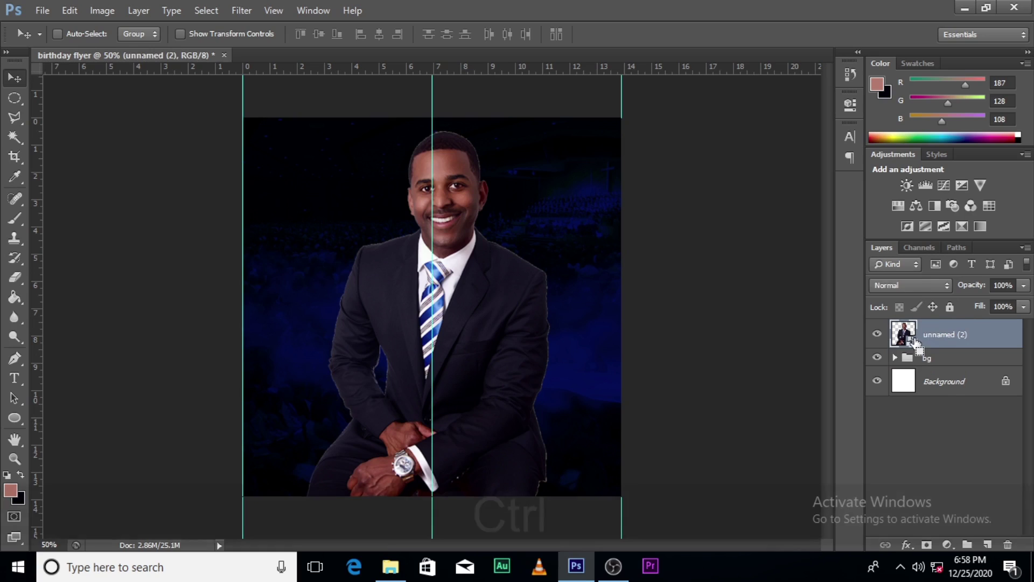
{"action": "key", "text": "ctrl+t"}
{"action": "key", "text": "shift+Right"}
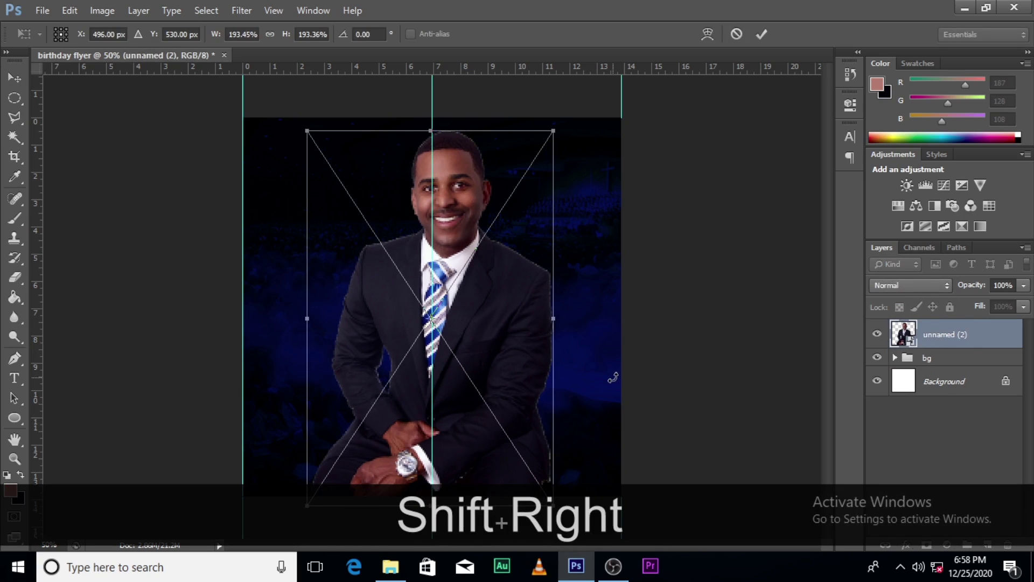
{"action": "key", "text": "Right"}
{"action": "key", "text": "Right"}
{"action": "key", "text": "Right"}
{"action": "key", "text": "Right"}
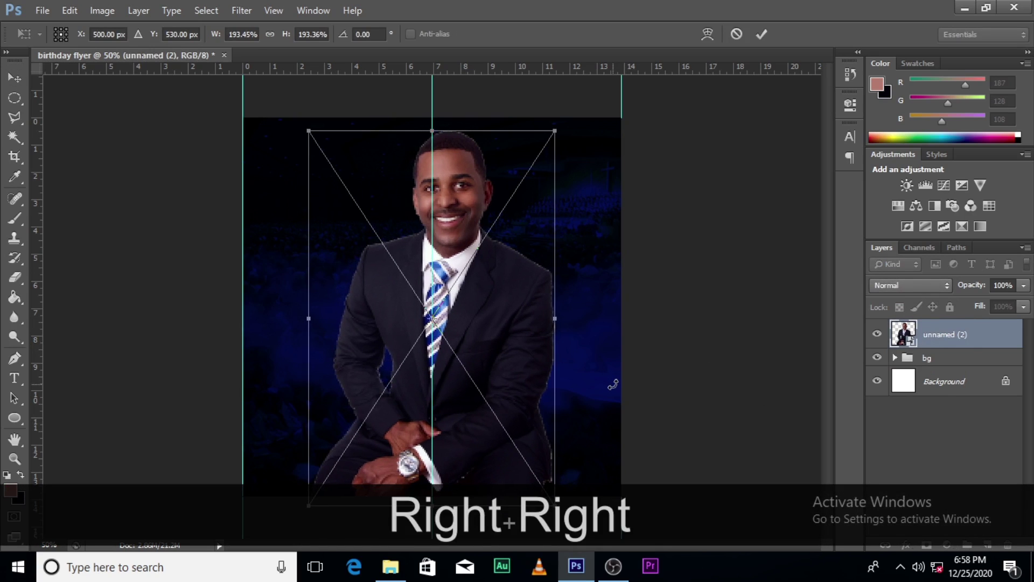
{"action": "key", "text": "Return"}
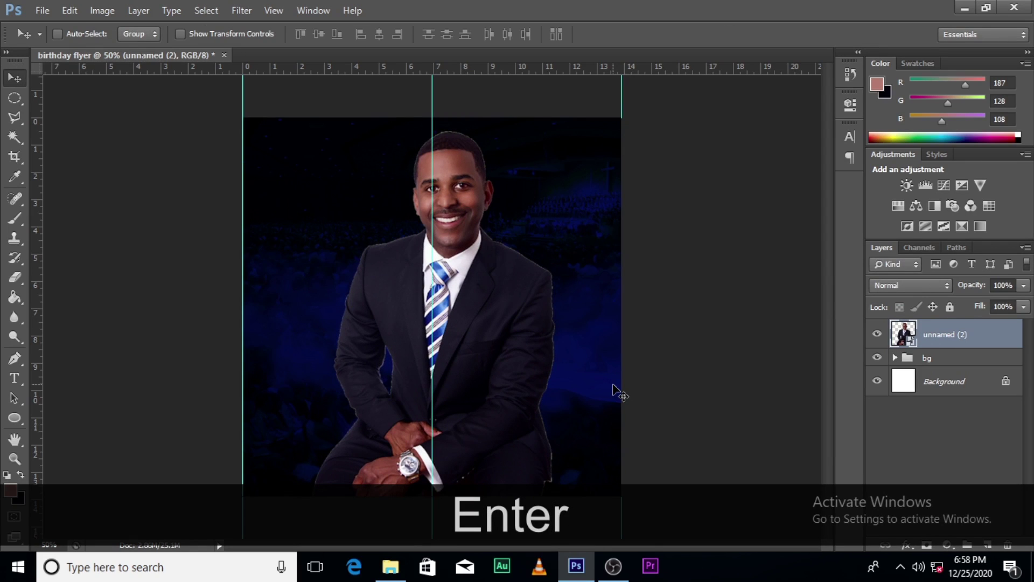
Nudge the portrait left and slightly down until the man's face is centred on the middle vertical guide.
{"action": "key", "text": "Left"}
{"action": "key", "text": "Left"}
{"action": "key", "text": "Left"}
{"action": "key", "text": "Left"}
{"action": "key", "text": "Left"}
{"action": "key", "text": "Left"}
{"action": "key", "text": "Left"}
{"action": "key", "text": "Left"}
{"action": "key", "text": "Left"}
{"action": "key", "text": "Left"}
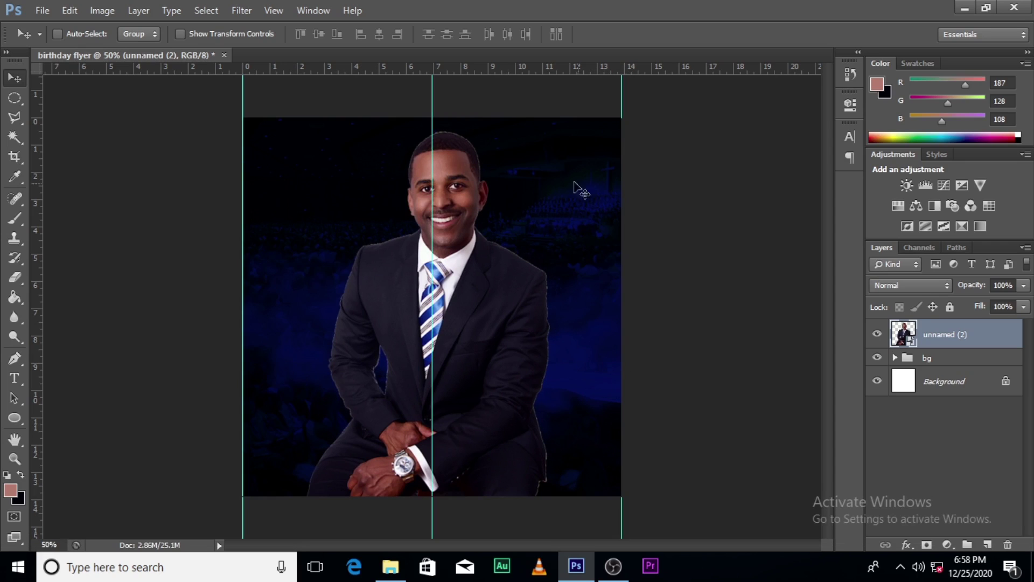
{"action": "key", "text": "Left"}
{"action": "key", "text": "Left"}
{"action": "key", "text": "Left"}
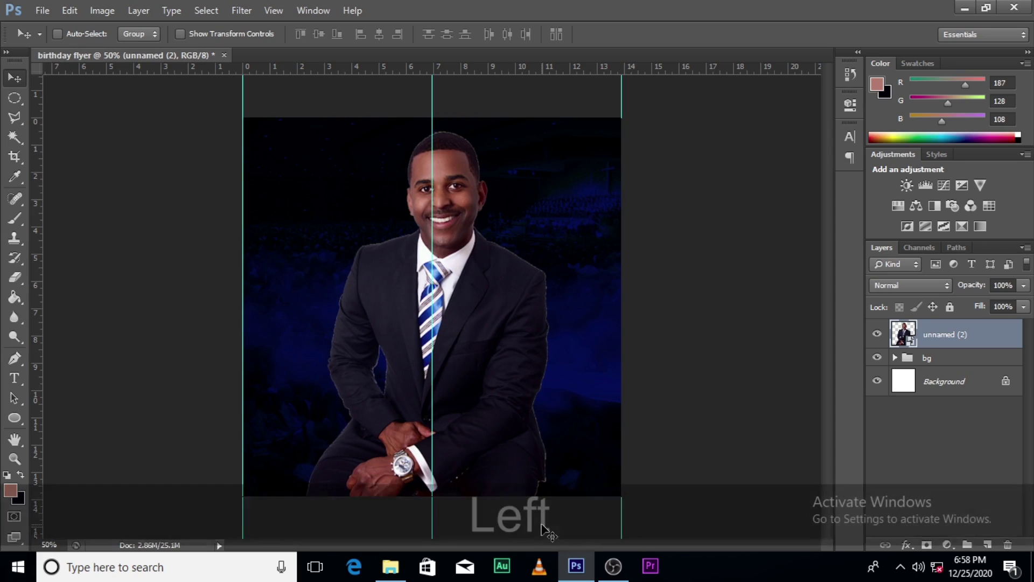
{"action": "key", "text": "Down"}
{"action": "key", "text": "Down"}
{"action": "key", "text": "Left"}
{"action": "key", "text": "Left"}
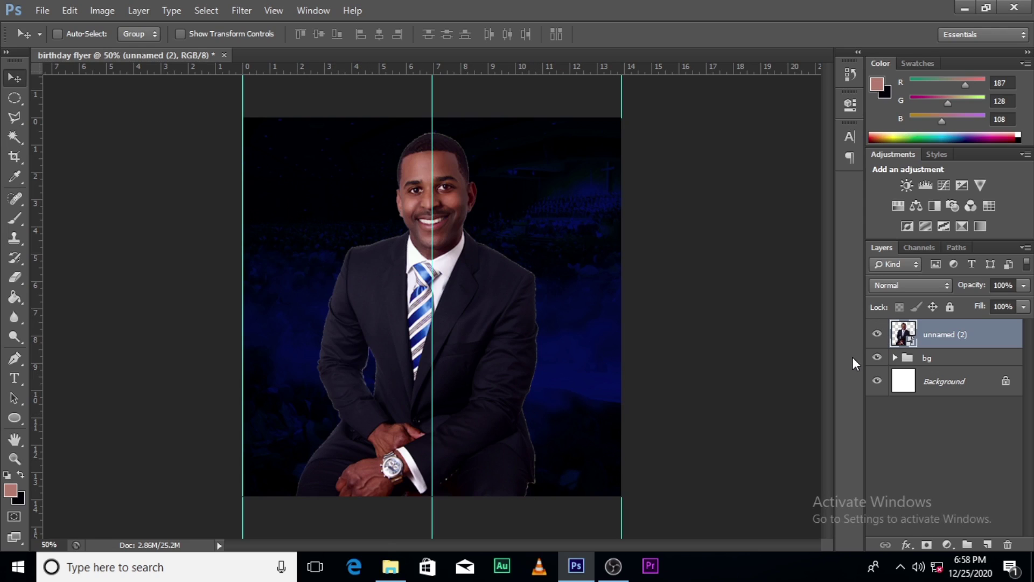
Load the portrait layer's outline as a selection and open Refine Edge for it.
{"action": "key", "text": "ctrl"}
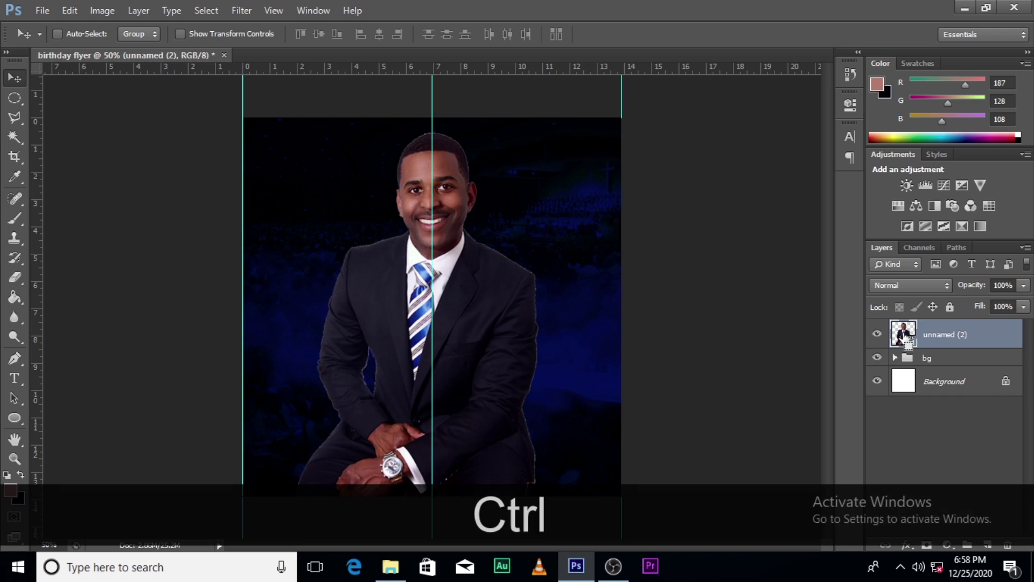
{"action": "left_click", "coordinate": [906, 338], "text": "ctrl"}
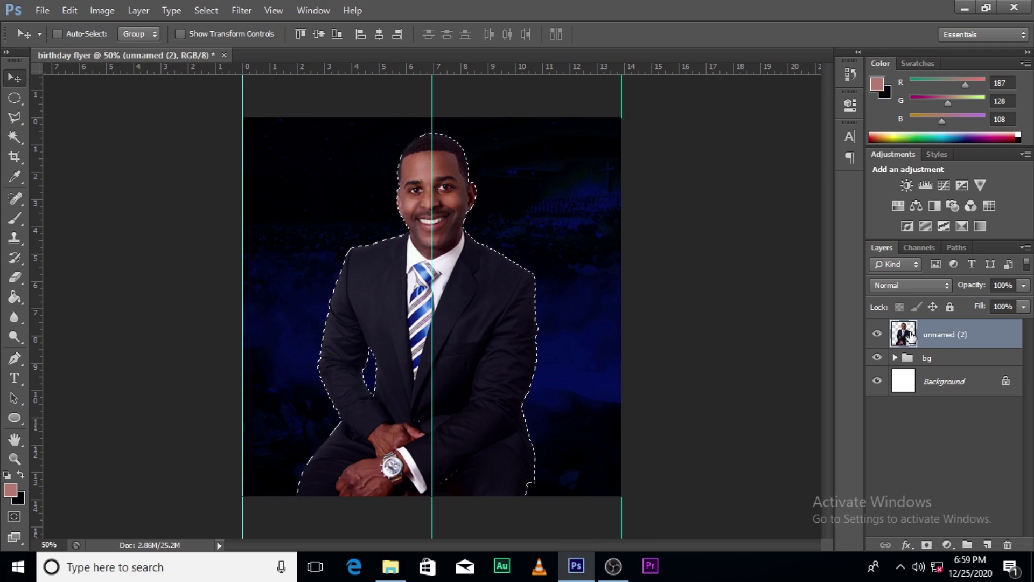
{"action": "left_click", "coordinate": [207, 11]}
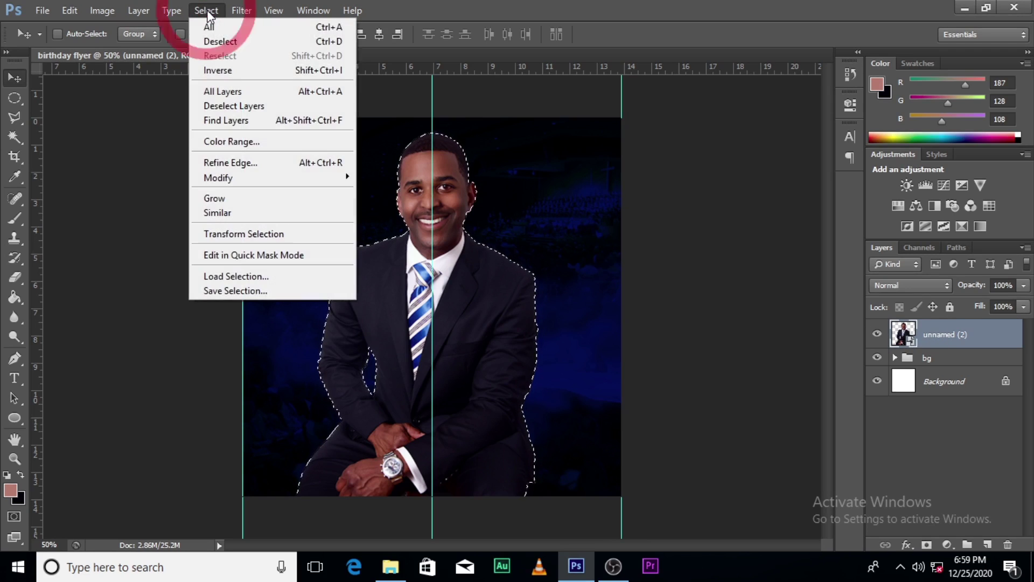
{"action": "left_click", "coordinate": [218, 162]}
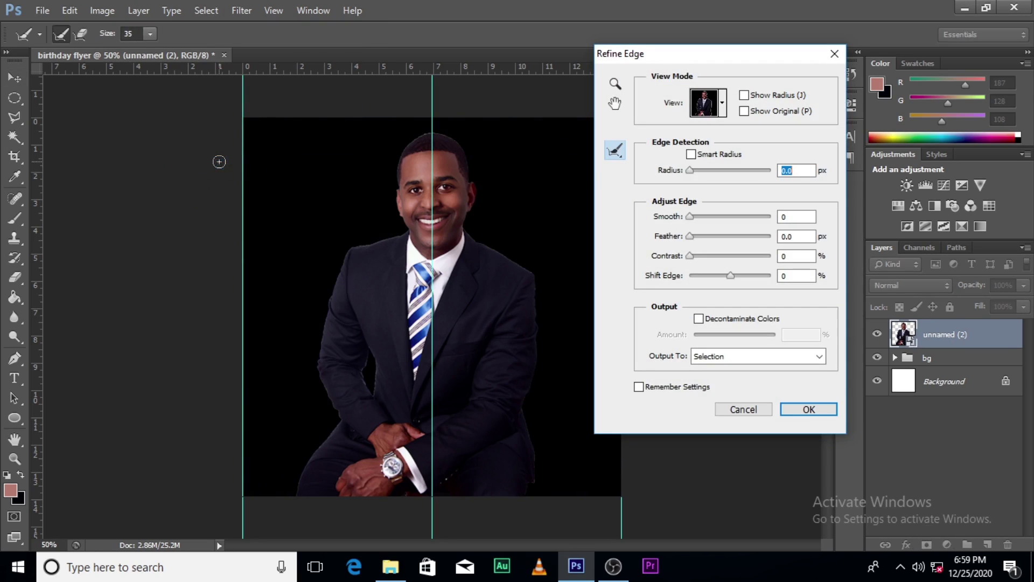
Refine the selection edge with radius 1.4 px, smooth 11, contrast 17% and shift edge -51%.
{"action": "left_click", "coordinate": [694, 174]}
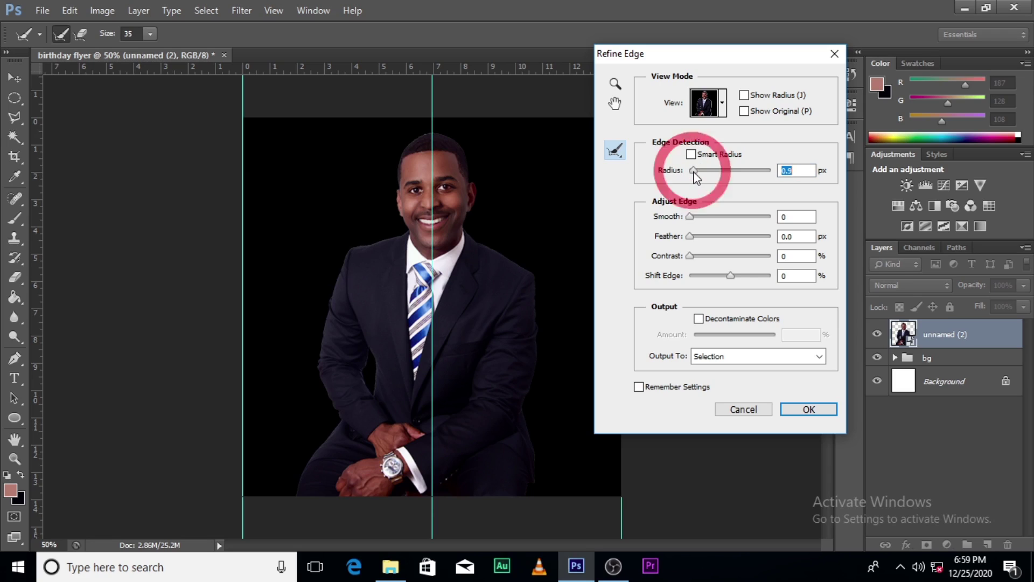
{"action": "left_click", "coordinate": [691, 217]}
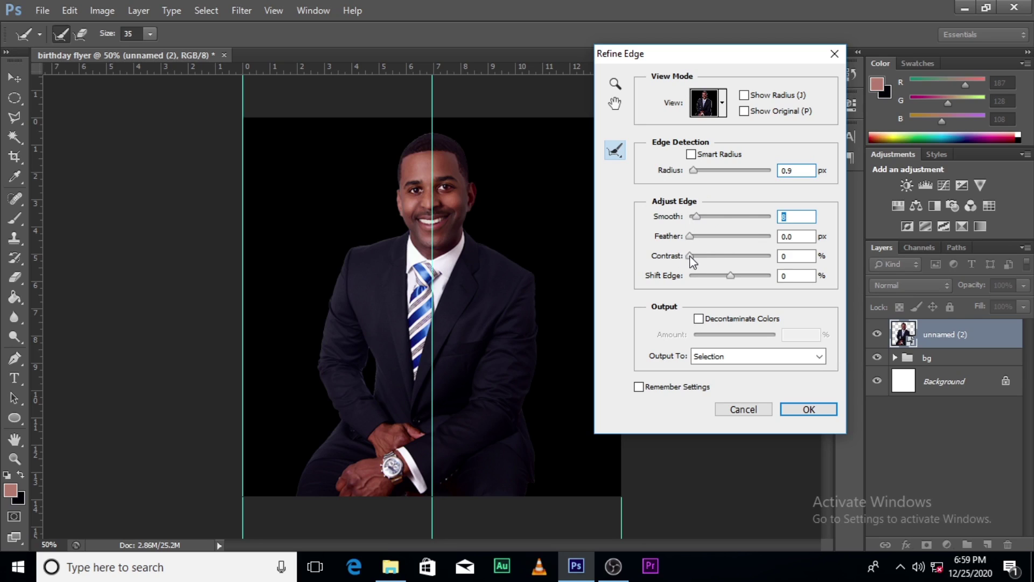
{"action": "left_click", "coordinate": [691, 254]}
{"action": "left_click_drag", "start_coordinate": [695, 257], "coordinate": [700, 257]}
{"action": "left_click", "coordinate": [727, 278]}
{"action": "left_click_drag", "start_coordinate": [727, 279], "coordinate": [719, 278]}
{"action": "left_click", "coordinate": [695, 171]}
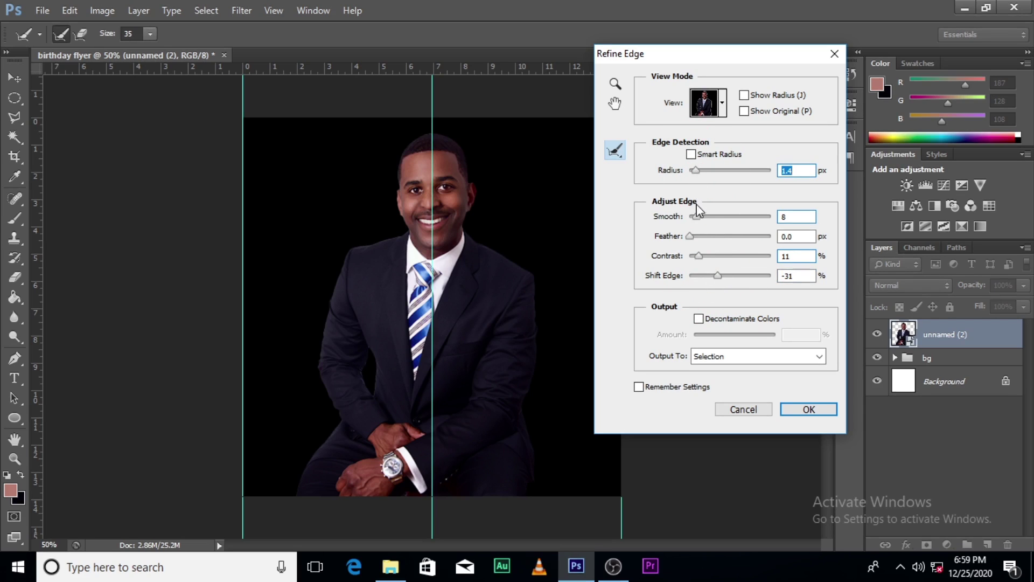
{"action": "left_click_drag", "start_coordinate": [695, 217], "coordinate": [699, 217]}
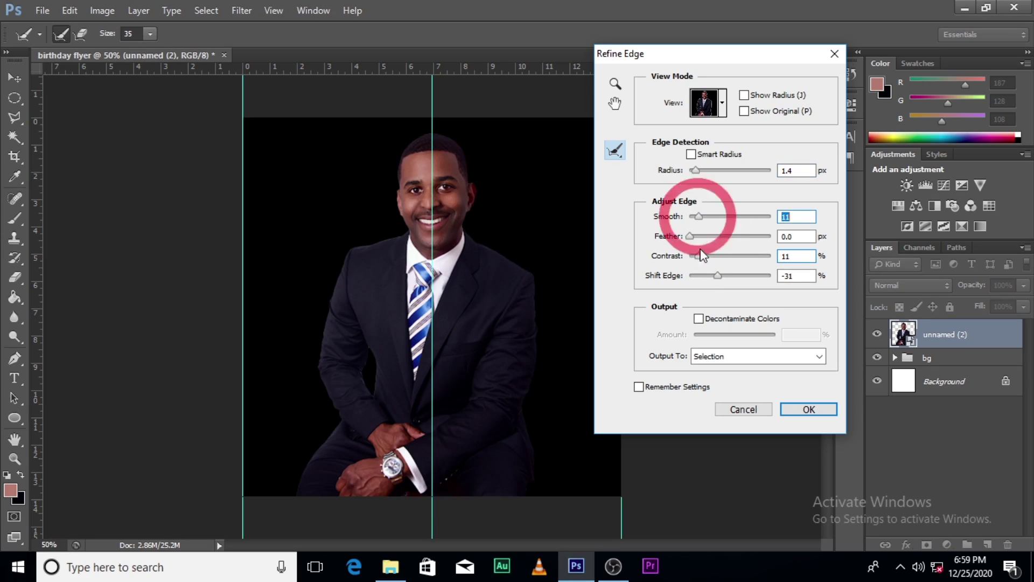
{"action": "left_click", "coordinate": [698, 256]}
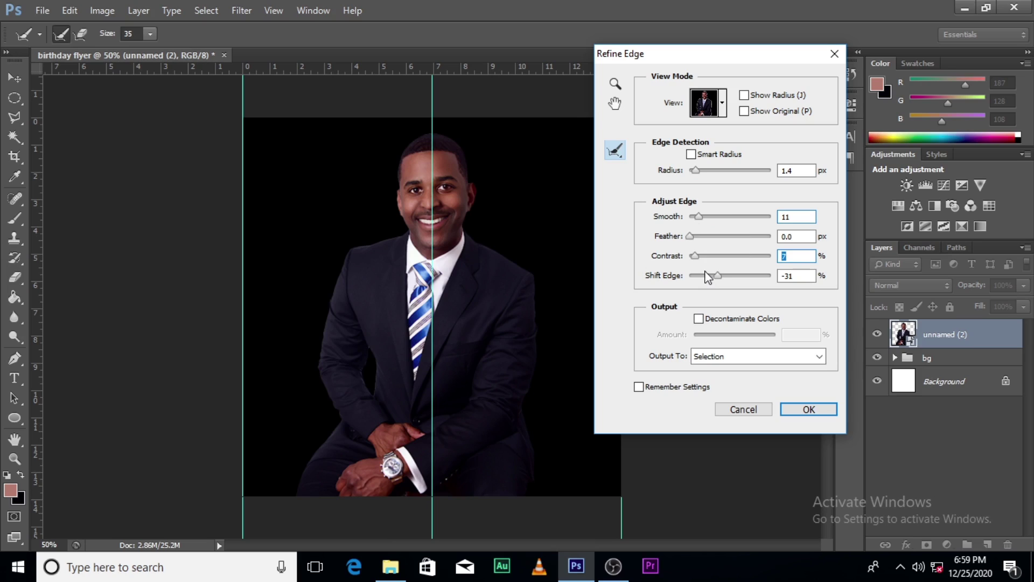
{"action": "left_click_drag", "start_coordinate": [694, 255], "coordinate": [698, 257]}
{"action": "left_click_drag", "start_coordinate": [718, 276], "coordinate": [716, 276]}
{"action": "left_click_drag", "start_coordinate": [717, 278], "coordinate": [711, 278]}
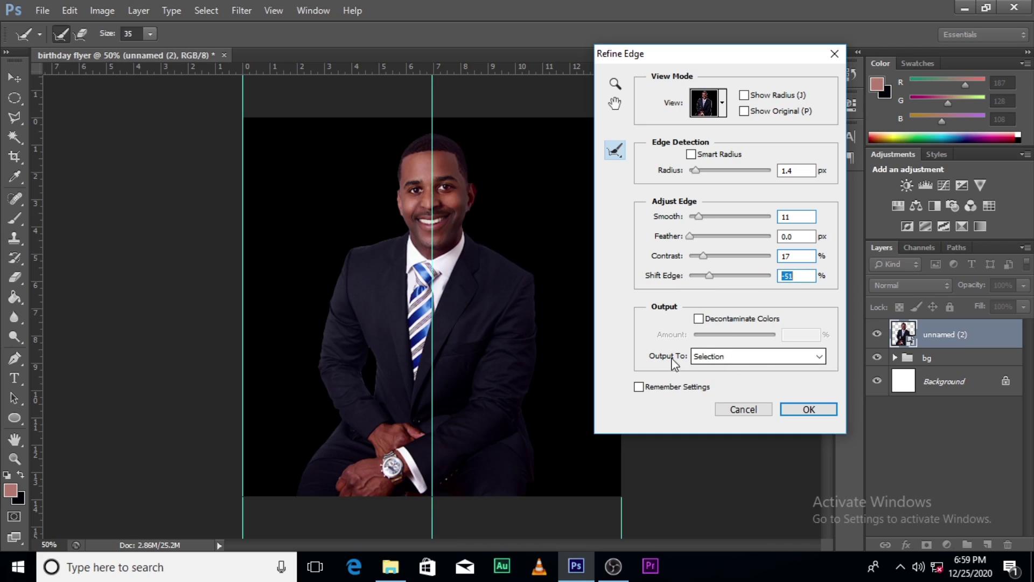
Output the refined selection to a new layer with a layer mask.
{"action": "left_click", "coordinate": [719, 358]}
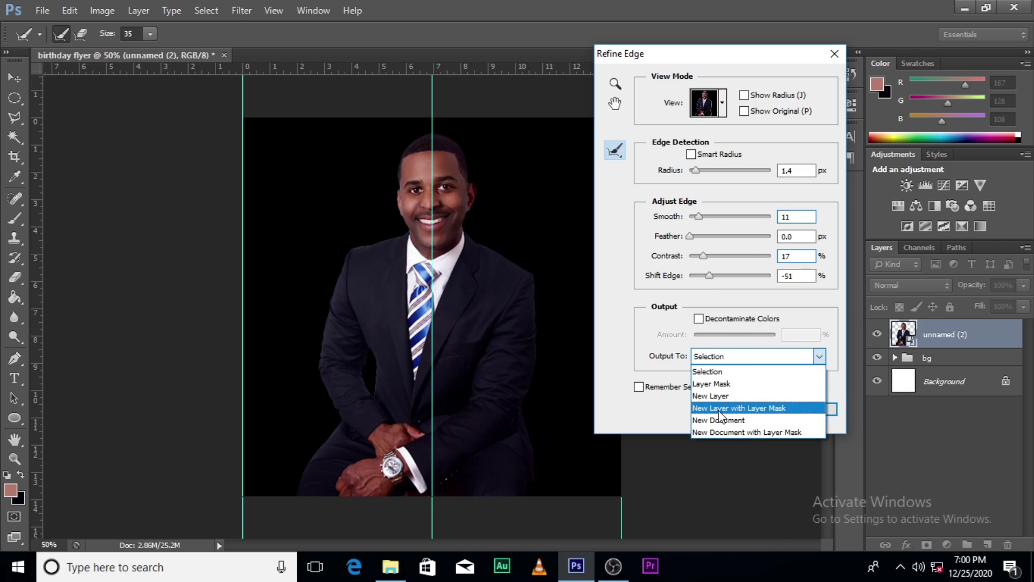
{"action": "left_click", "coordinate": [728, 411]}
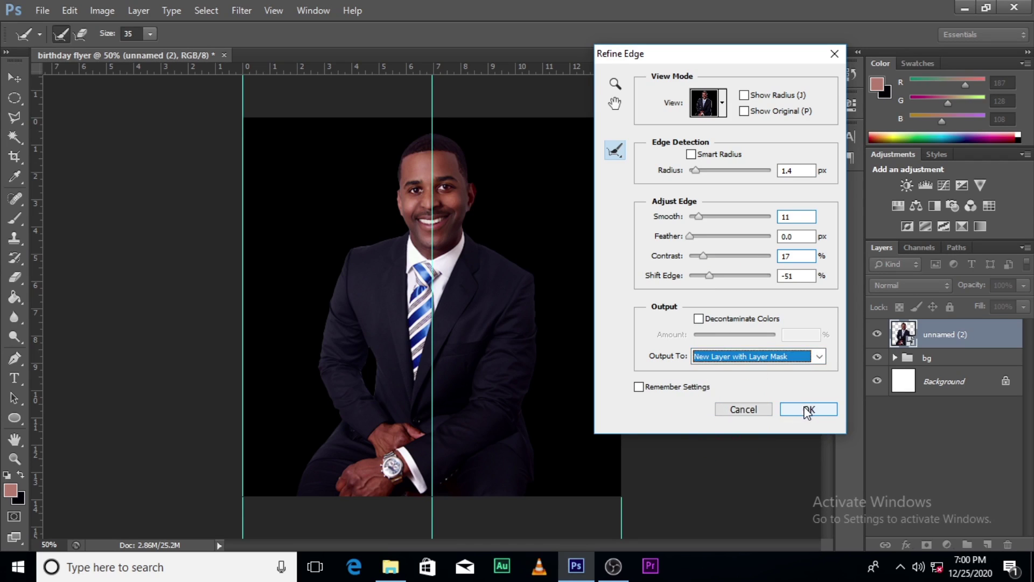
{"action": "left_click", "coordinate": [807, 410]}
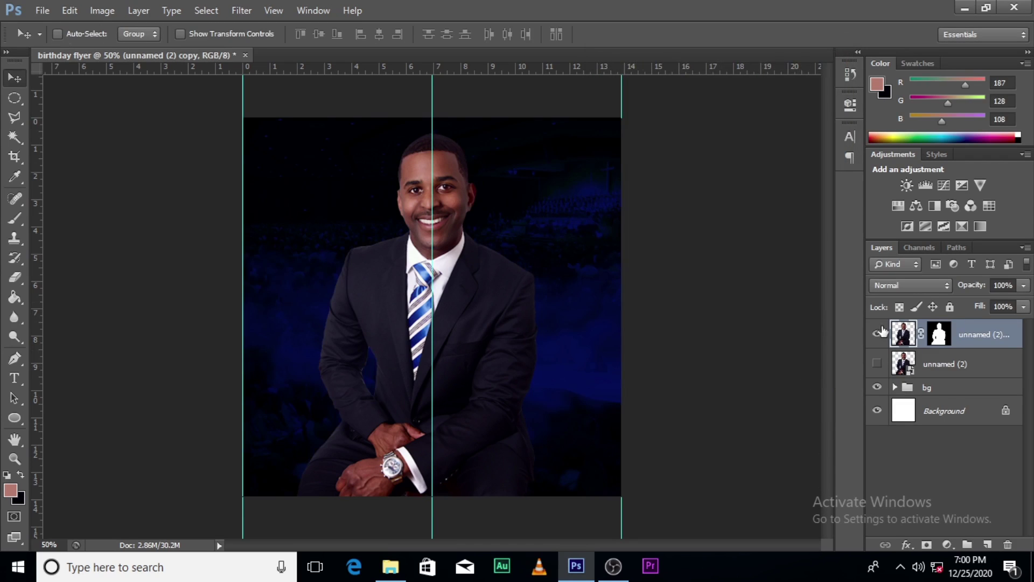
Disable the portrait copy's layer mask to compare the edges, and re-enable it.
{"action": "right_click", "coordinate": [937, 334]}
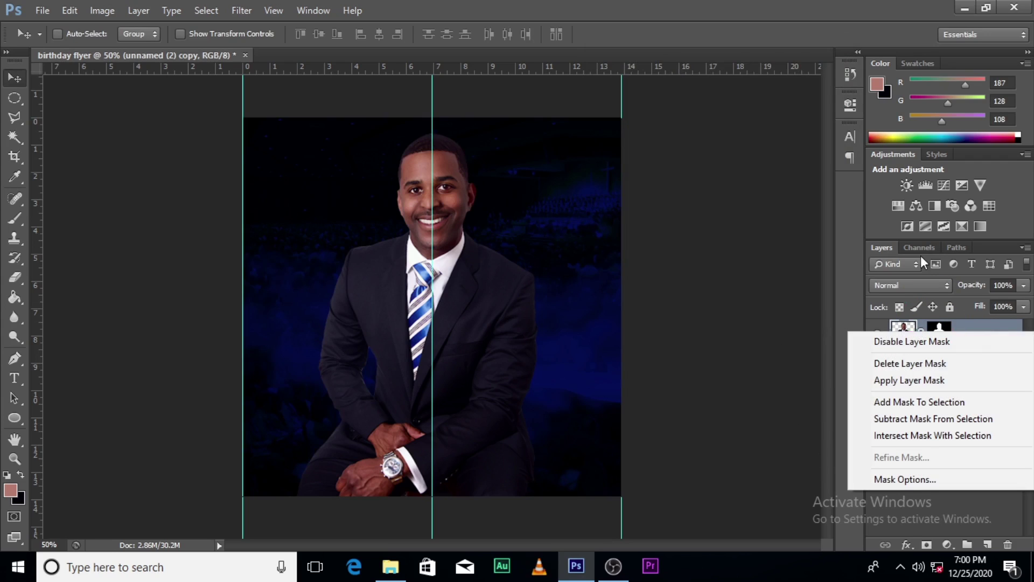
{"action": "left_click", "coordinate": [899, 341]}
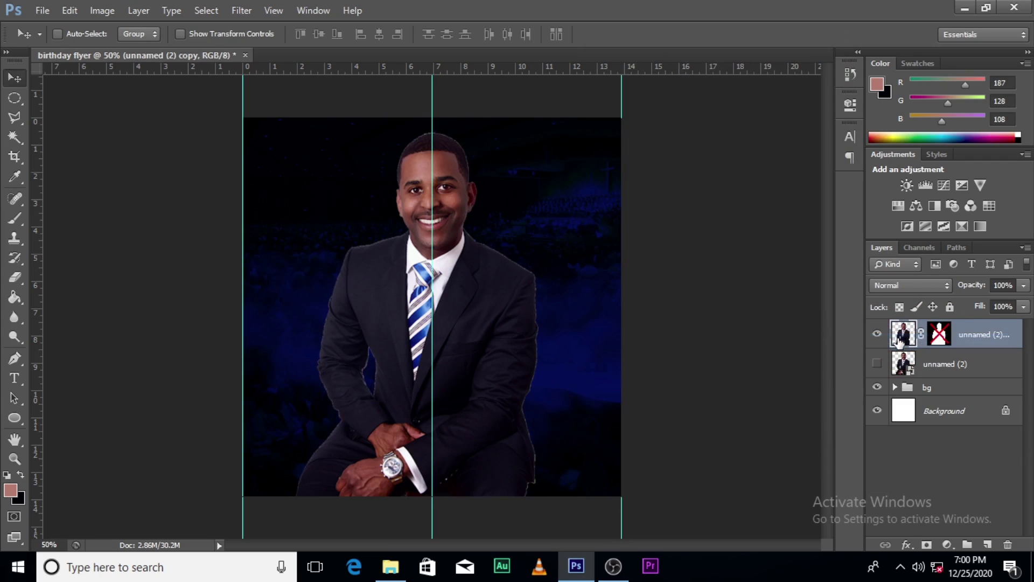
{"action": "left_click", "coordinate": [938, 335]}
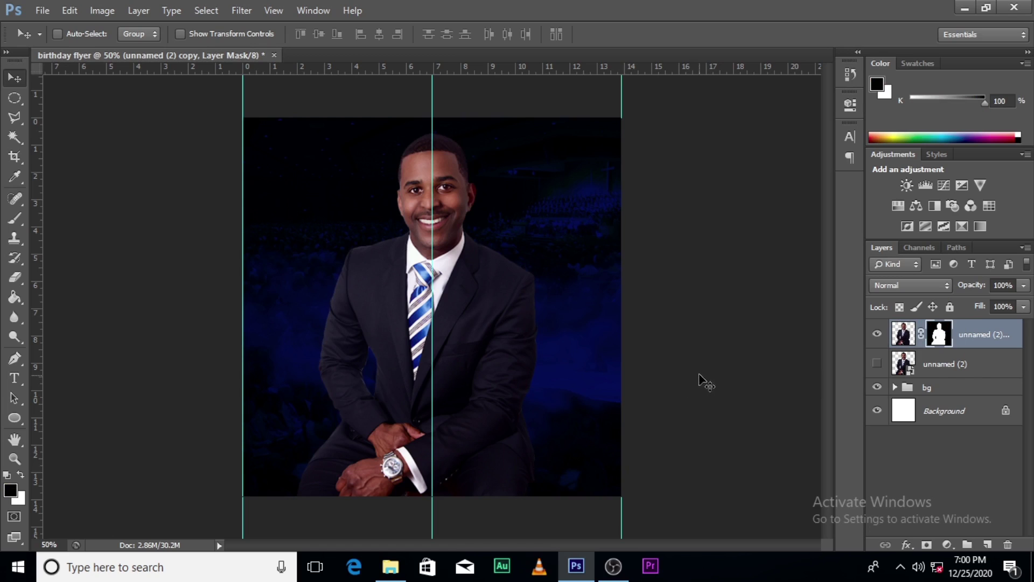
Paint black on the portrait copy's mask with a soft 500 px brush to fade the lower body and hands into the background.
{"action": "key", "text": "b"}
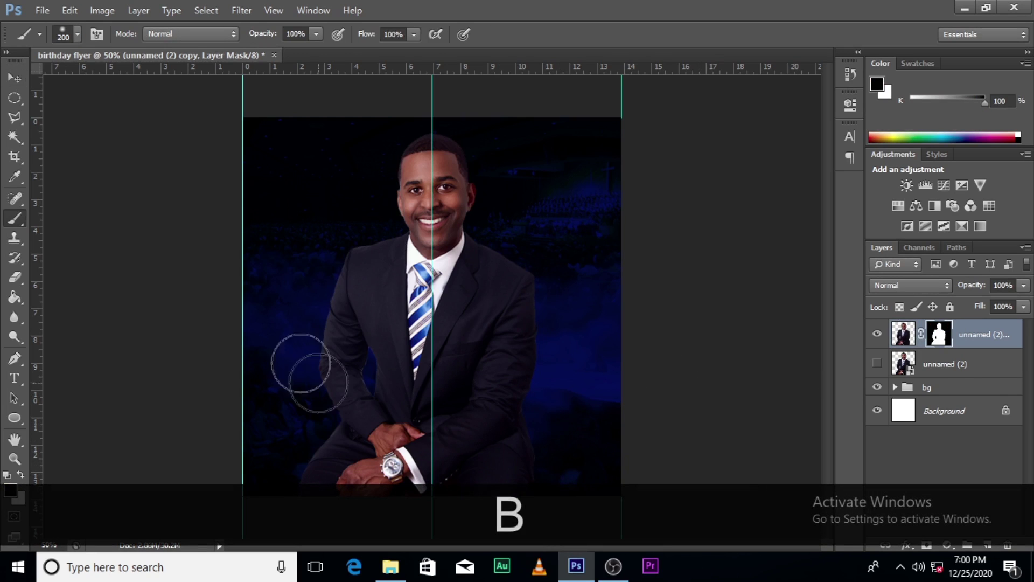
{"action": "left_click", "coordinate": [77, 34]}
{"action": "double_click", "coordinate": [81, 151]}
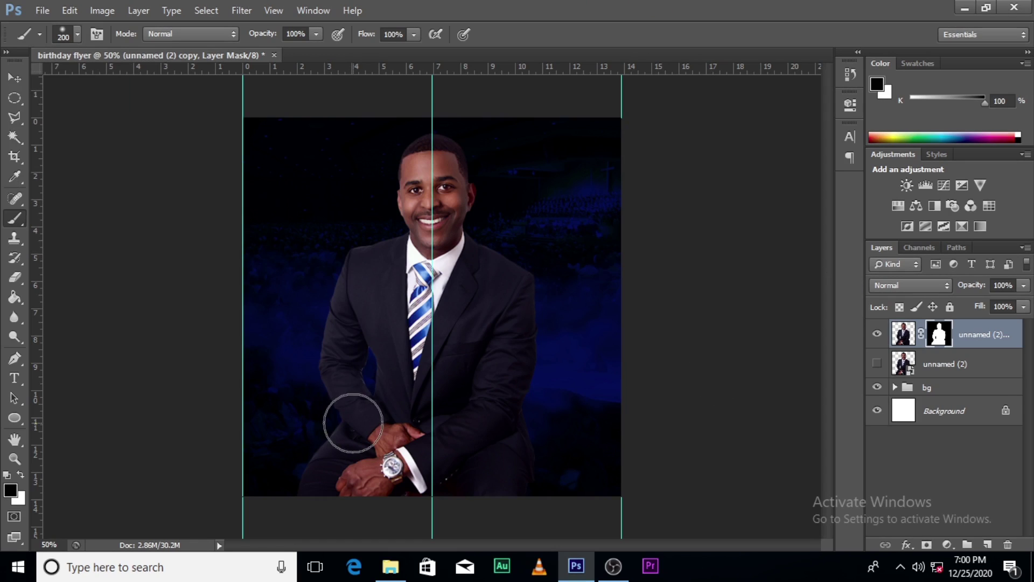
{"action": "key", "text": "bracketright"}
{"action": "key", "text": "bracketright"}
{"action": "key", "text": "bracketright"}
{"action": "key", "text": "bracketright"}
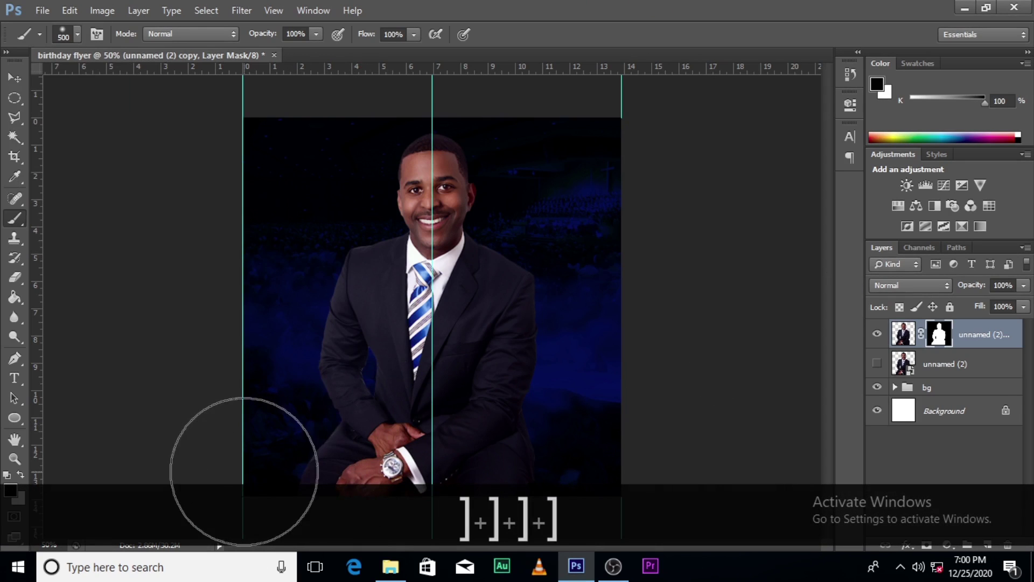
{"action": "left_click_drag", "start_coordinate": [240, 468], "coordinate": [289, 473]}
{"action": "left_click", "coordinate": [240, 491]}
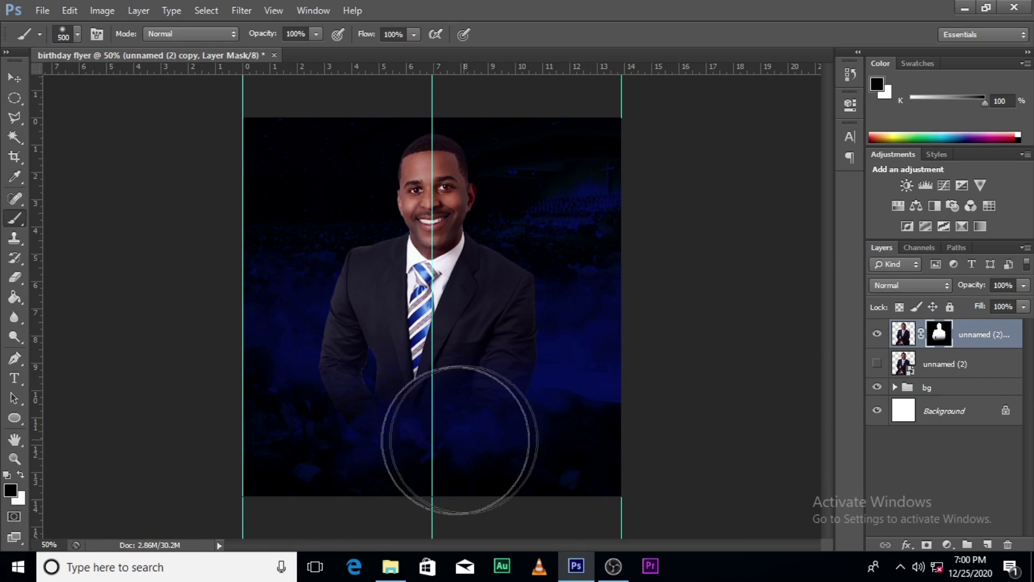
{"action": "mouse_move", "coordinate": [524, 454]}
{"action": "left_mouse_down"}
{"action": "mouse_move", "coordinate": [367, 462]}
{"action": "mouse_move", "coordinate": [423, 472]}
{"action": "mouse_move", "coordinate": [656, 446]}
{"action": "mouse_move", "coordinate": [367, 424]}
{"action": "mouse_move", "coordinate": [537, 417]}
{"action": "mouse_move", "coordinate": [338, 428]}
{"action": "mouse_move", "coordinate": [628, 427]}
{"action": "mouse_move", "coordinate": [636, 482]}
{"action": "left_mouse_up"}
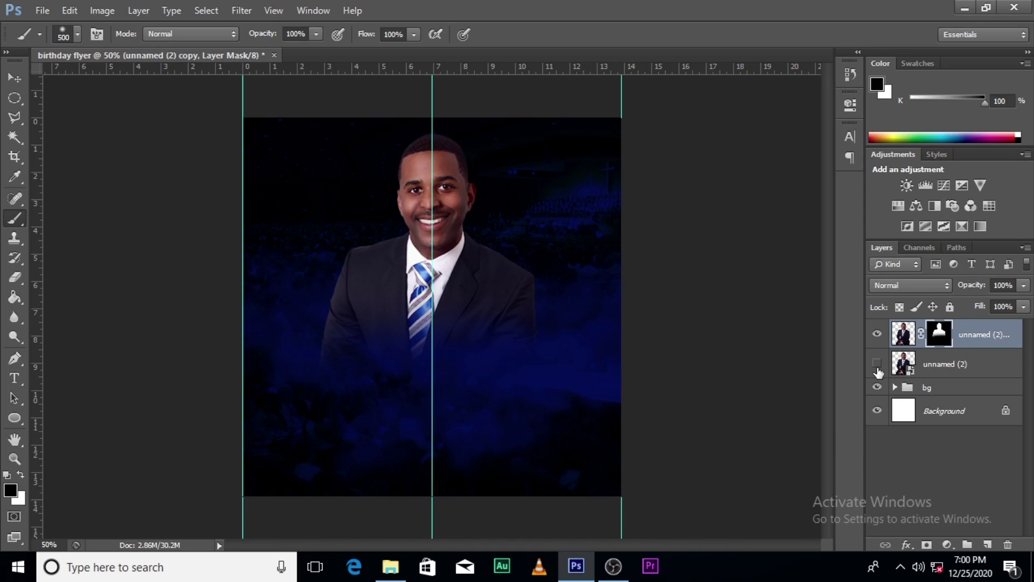
Add a Curves adjustment layer above the masked portrait copy and clip it to that layer.
{"action": "left_click", "coordinate": [903, 334]}
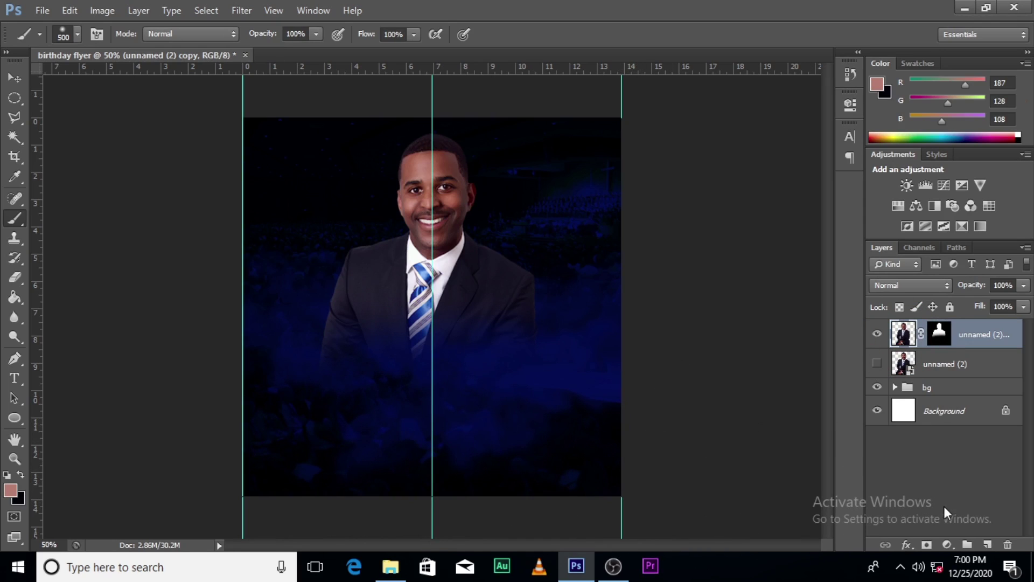
{"action": "left_click", "coordinate": [947, 545]}
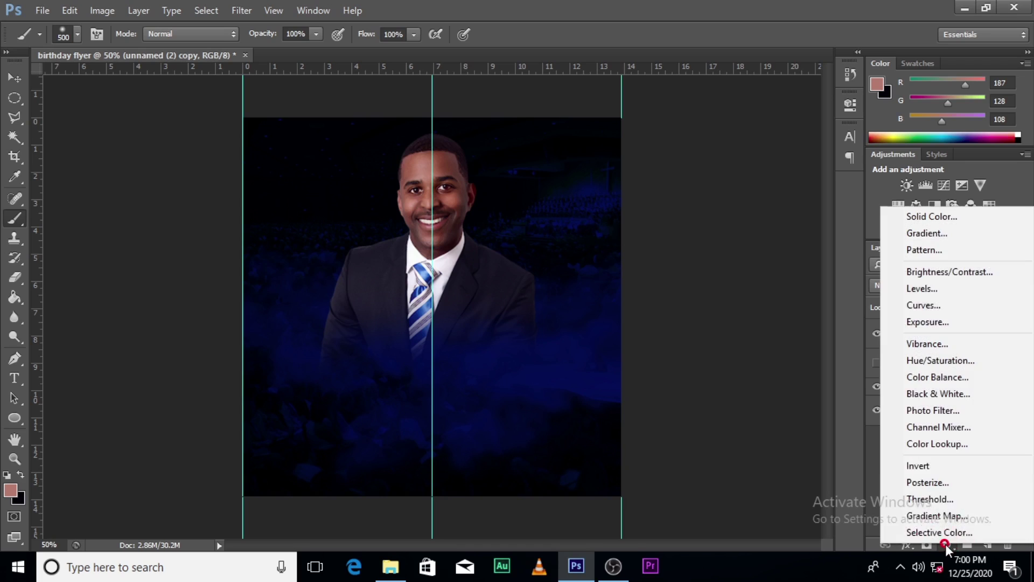
{"action": "left_click", "coordinate": [923, 305]}
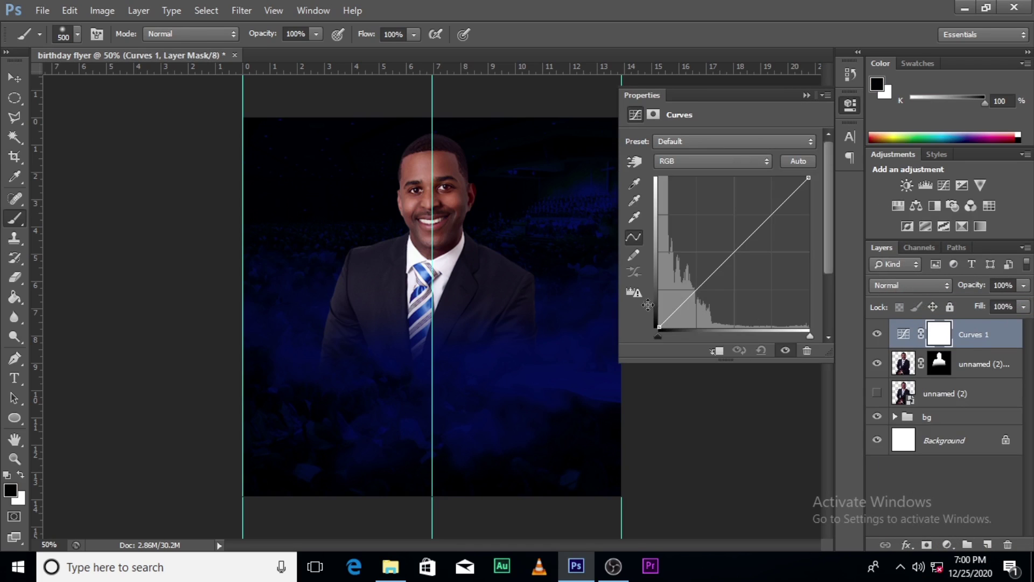
{"action": "left_click", "coordinate": [716, 351]}
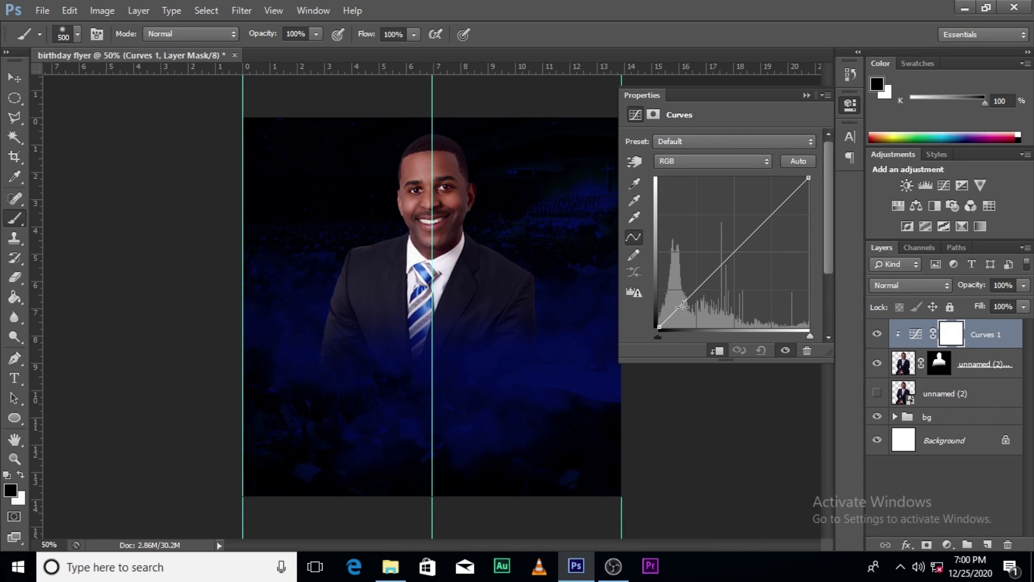
Reset the RGB curve, anchor it near the midpoint, and pull the lower part slightly down to deepen the portrait's shadows.
{"action": "left_click", "coordinate": [659, 326]}
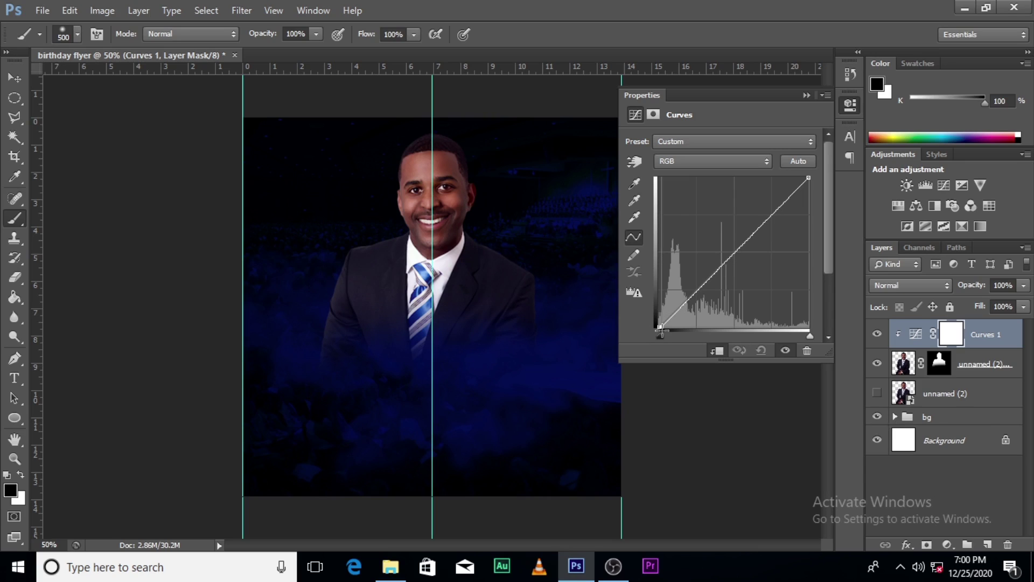
{"action": "left_click", "coordinate": [761, 351]}
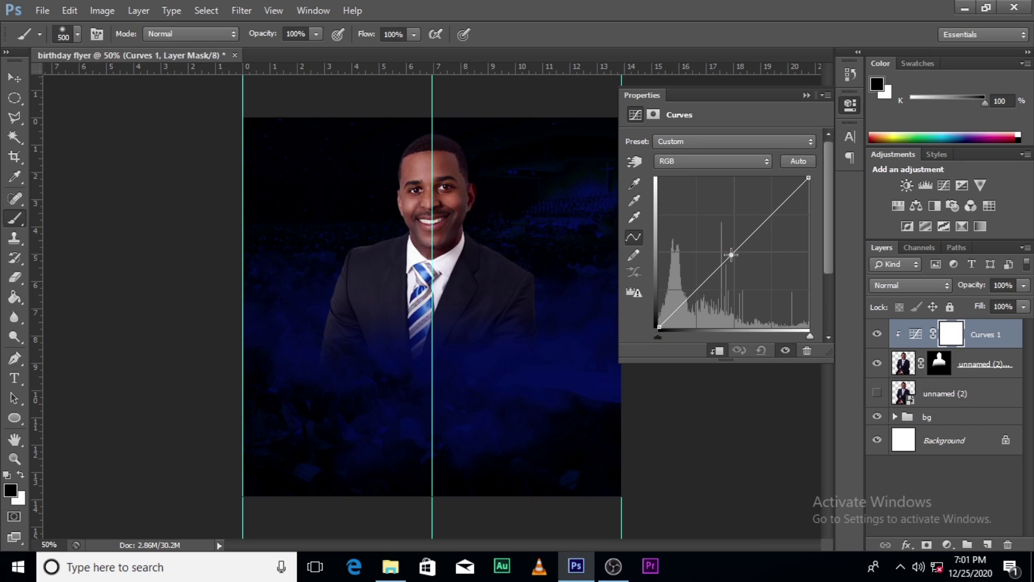
{"action": "left_click", "coordinate": [703, 283]}
{"action": "left_click_drag", "start_coordinate": [703, 283], "coordinate": [705, 288]}
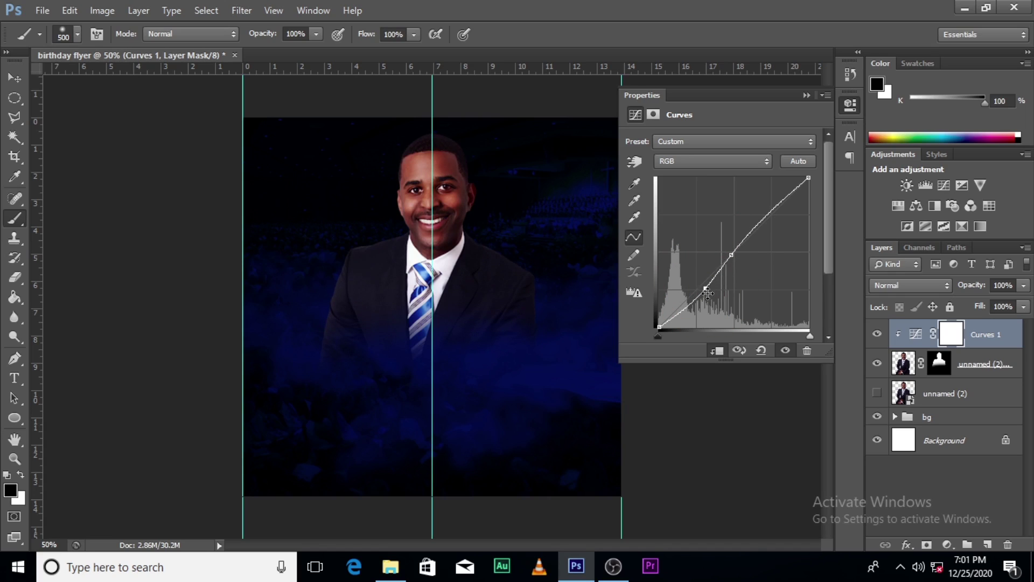
Group the Curves adjustment and both portrait layers, and name the group image.
{"action": "left_click", "coordinate": [805, 95]}
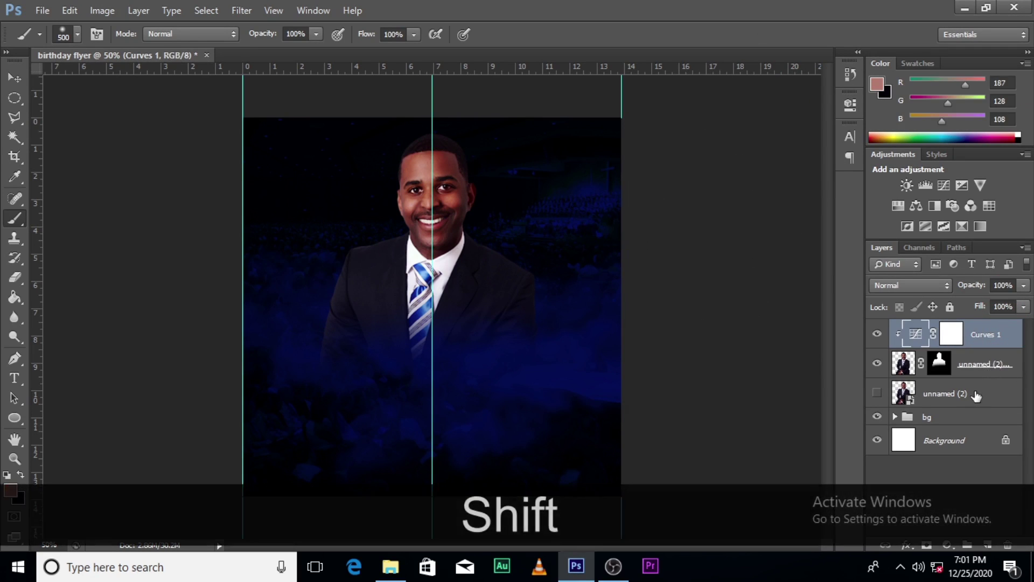
{"action": "left_click", "coordinate": [976, 393], "text": "shift"}
{"action": "key", "text": "ctrl+shift+g"}
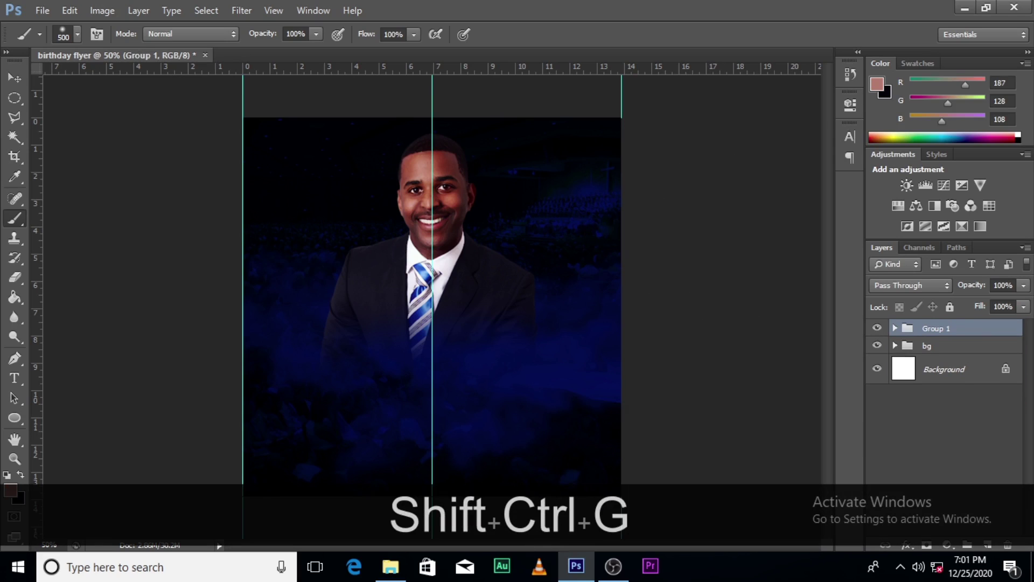
{"action": "double_click", "coordinate": [935, 328]}
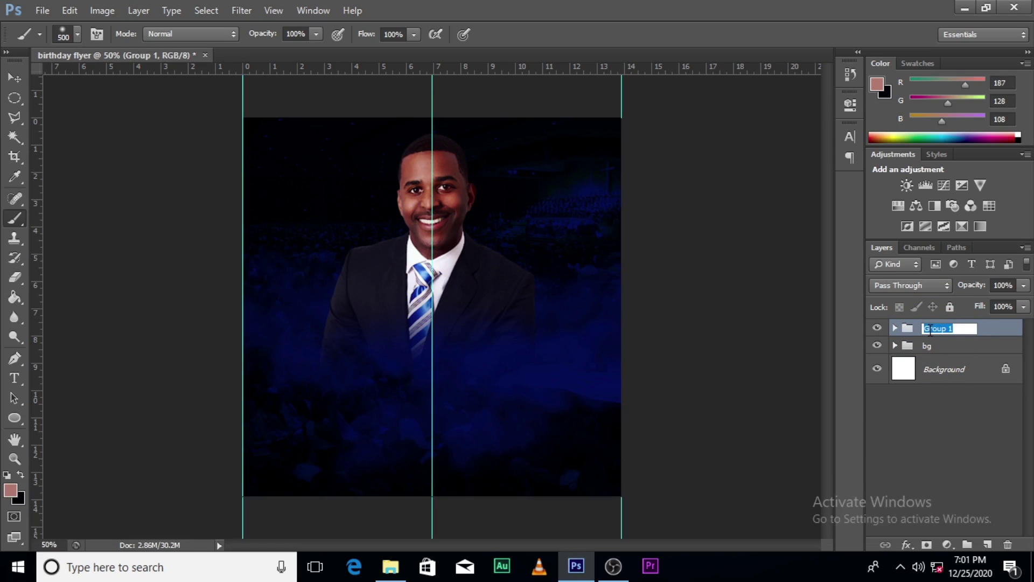
{"action": "type", "text": "image"}
{"action": "key", "text": "Return"}
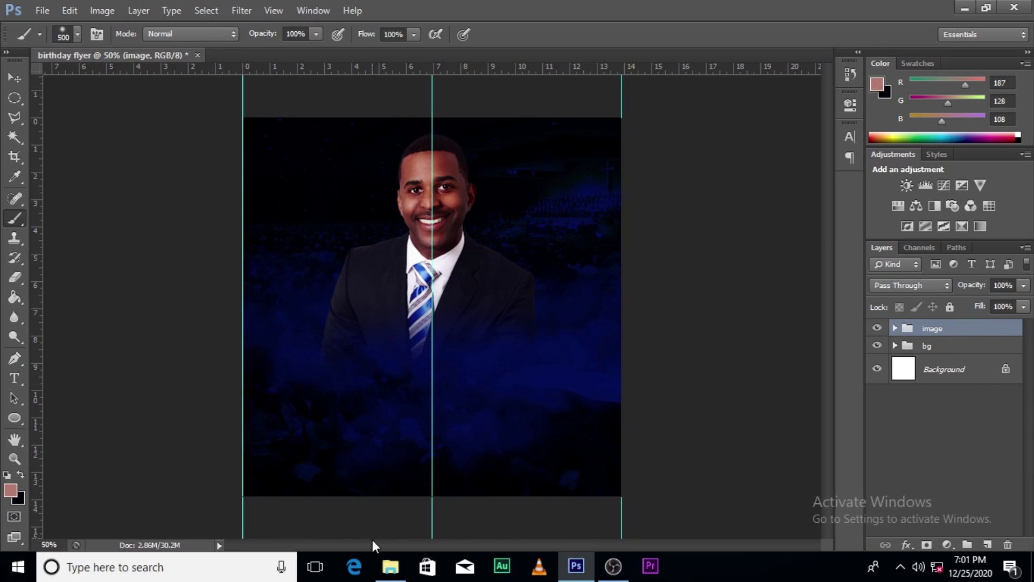
Switch to the RAW folder in File Explorer, find the happy_birthday_PNG7 lettering, and place it in the flyer document.
{"action": "left_click", "coordinate": [392, 574]}
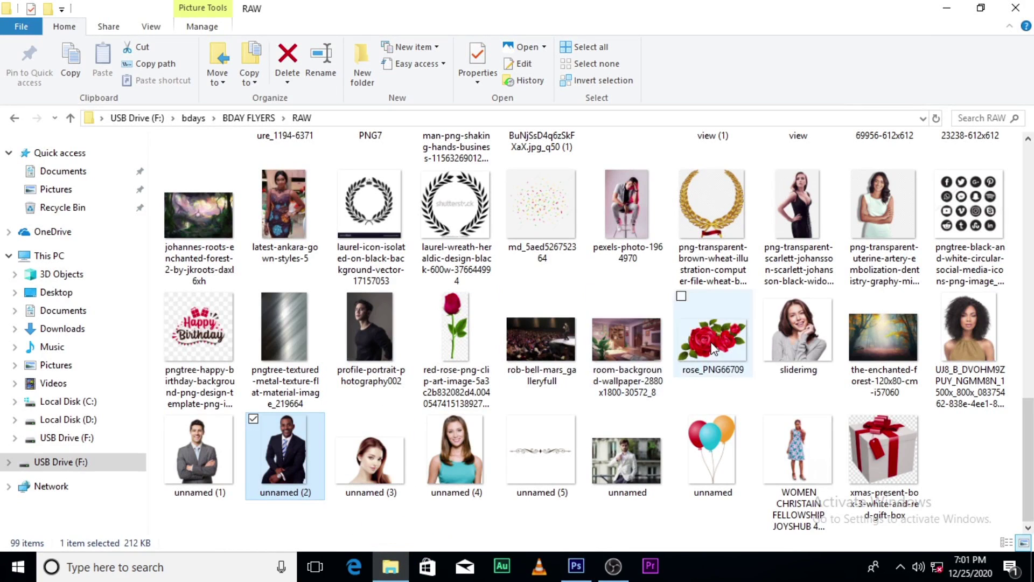
{"action": "scroll", "coordinate": [949, 319], "scroll_direction": "up", "scroll_amount": 6}
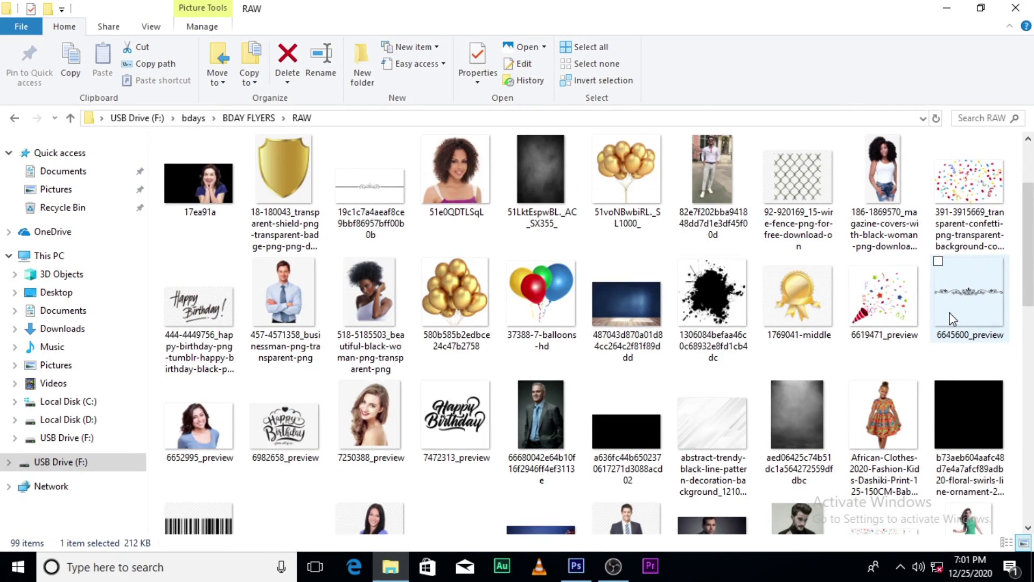
{"action": "left_click", "coordinate": [455, 417]}
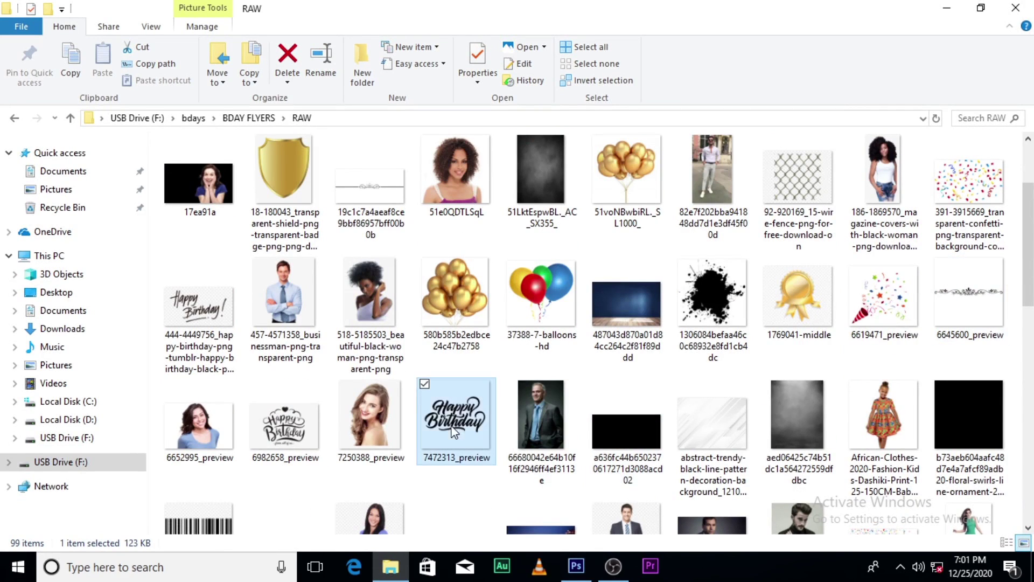
{"action": "left_click", "coordinate": [269, 433]}
{"action": "left_click", "coordinate": [200, 306]}
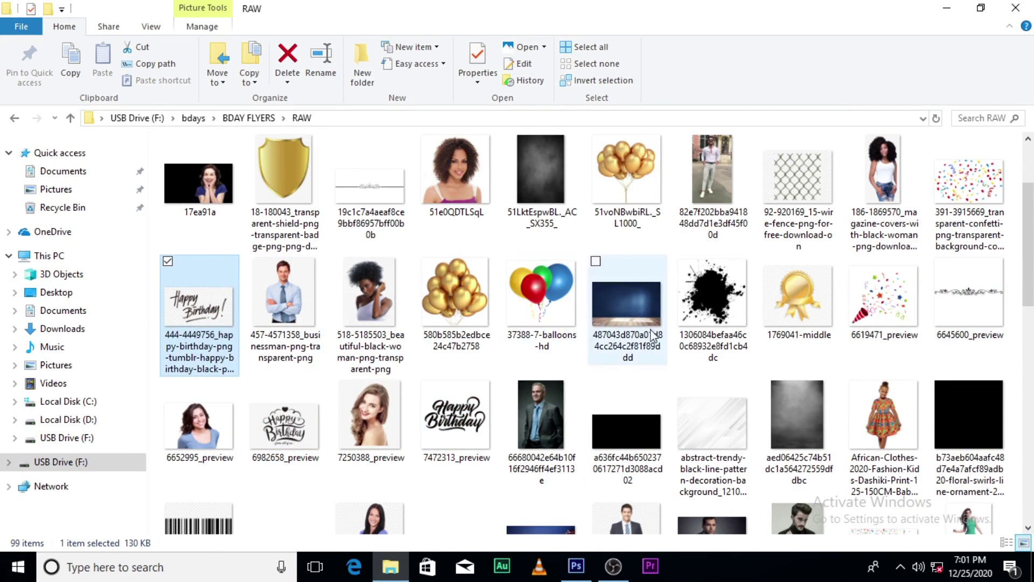
{"action": "scroll", "coordinate": [735, 368], "scroll_direction": "down", "scroll_amount": 6}
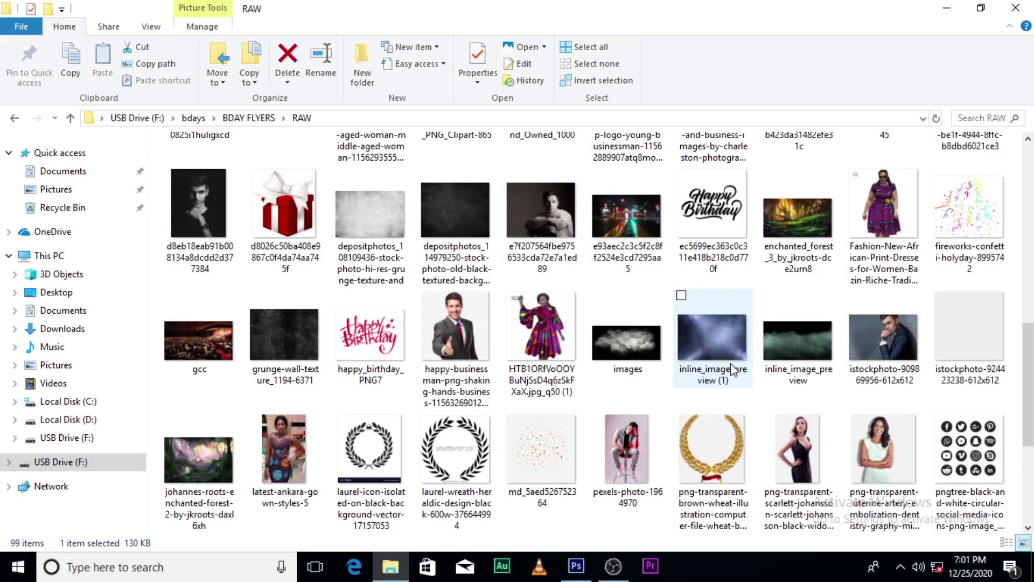
{"action": "left_click", "coordinate": [358, 345]}
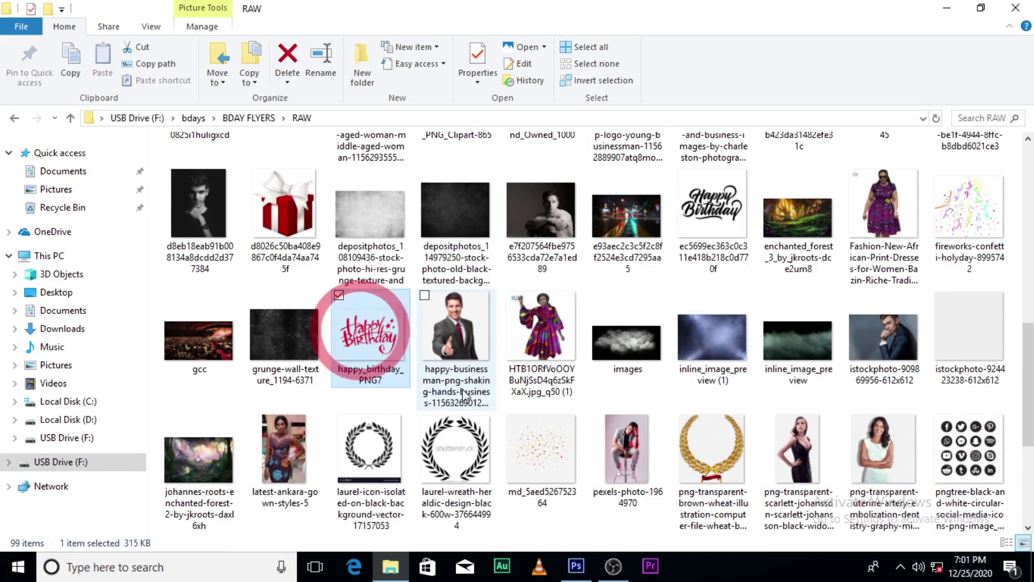
{"action": "left_click_drag", "start_coordinate": [358, 348], "coordinate": [451, 391]}
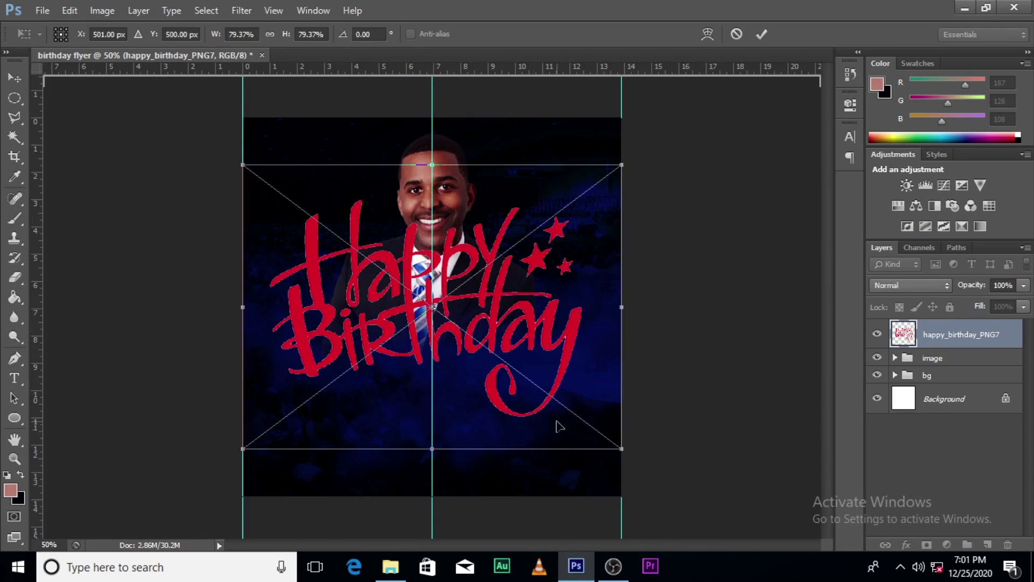
Move the placed Happy Birthday lettering down below the celebrant's face, over the chest and lower body, and commit the placement.
{"action": "left_click_drag", "start_coordinate": [488, 319], "coordinate": [472, 379]}
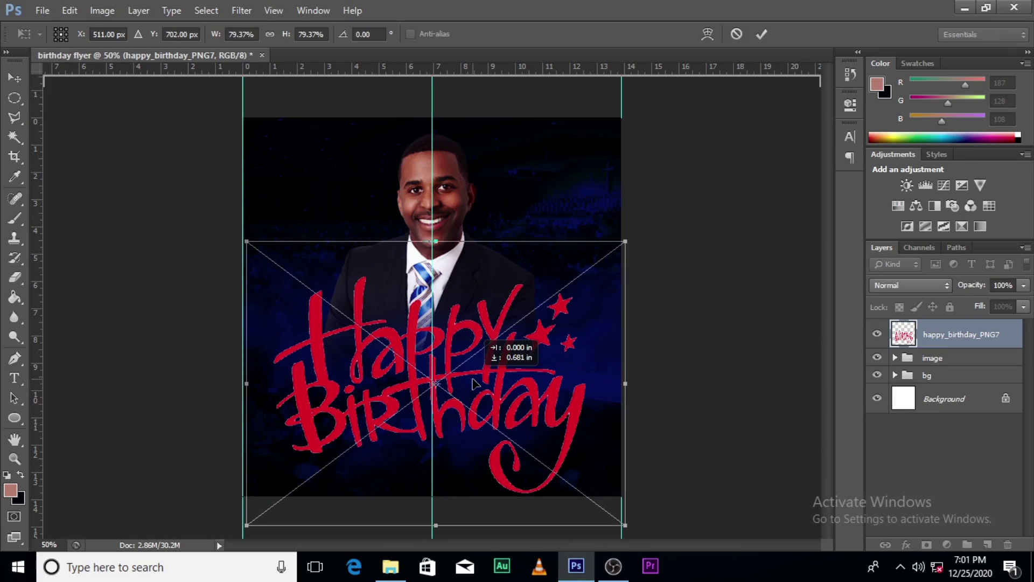
{"action": "left_click_drag", "start_coordinate": [473, 383], "coordinate": [473, 384]}
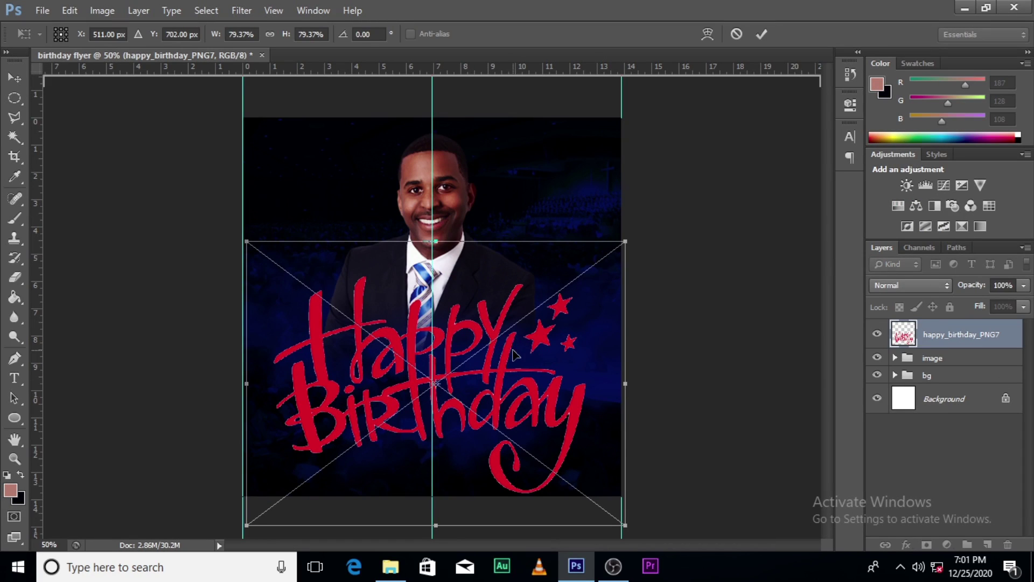
{"action": "left_click_drag", "start_coordinate": [515, 351], "coordinate": [515, 345]}
{"action": "key", "text": "Return"}
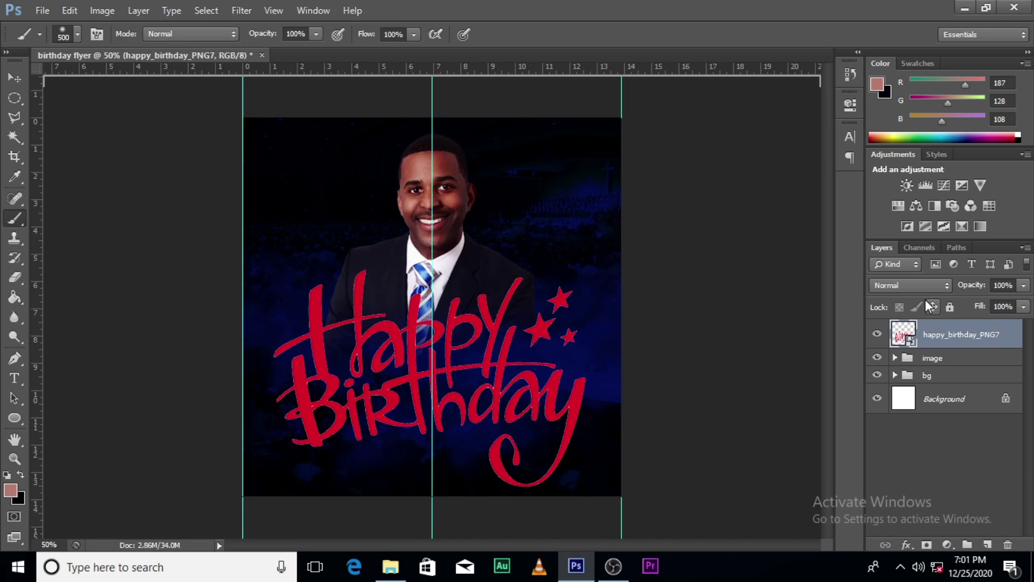
{"action": "double_click", "coordinate": [1015, 333]}
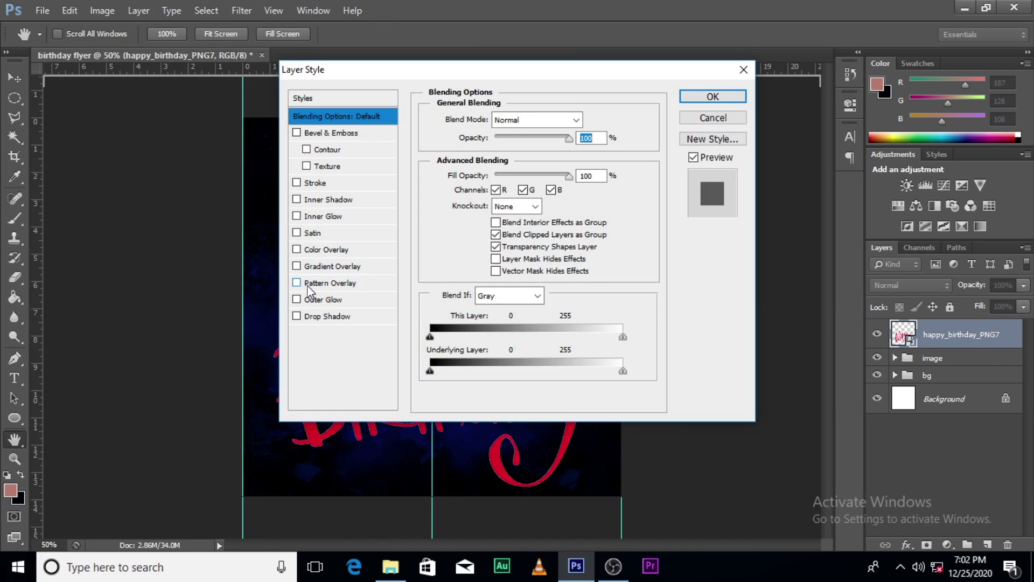
{"action": "left_click", "coordinate": [315, 251]}
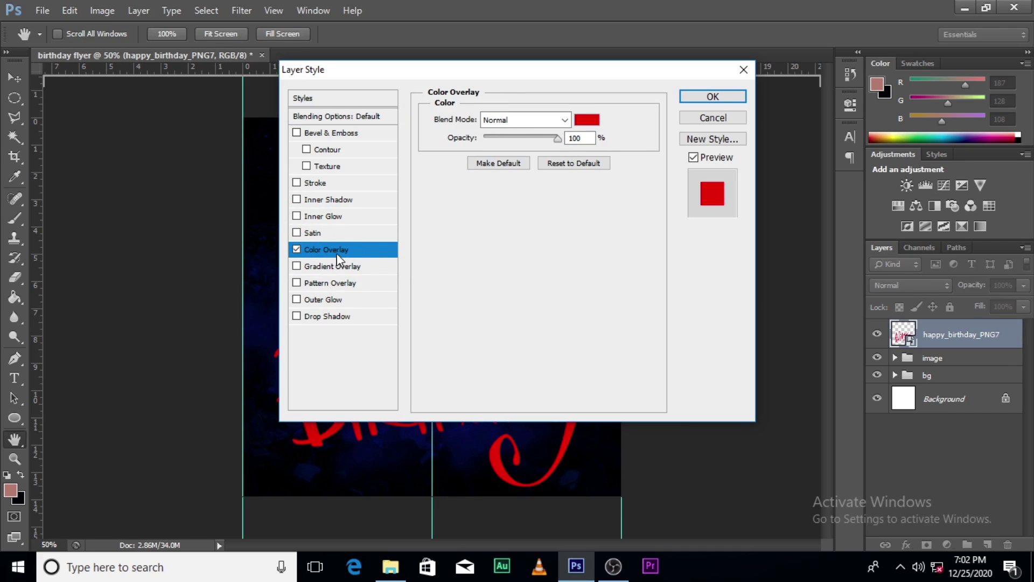
{"action": "left_click", "coordinate": [713, 96]}
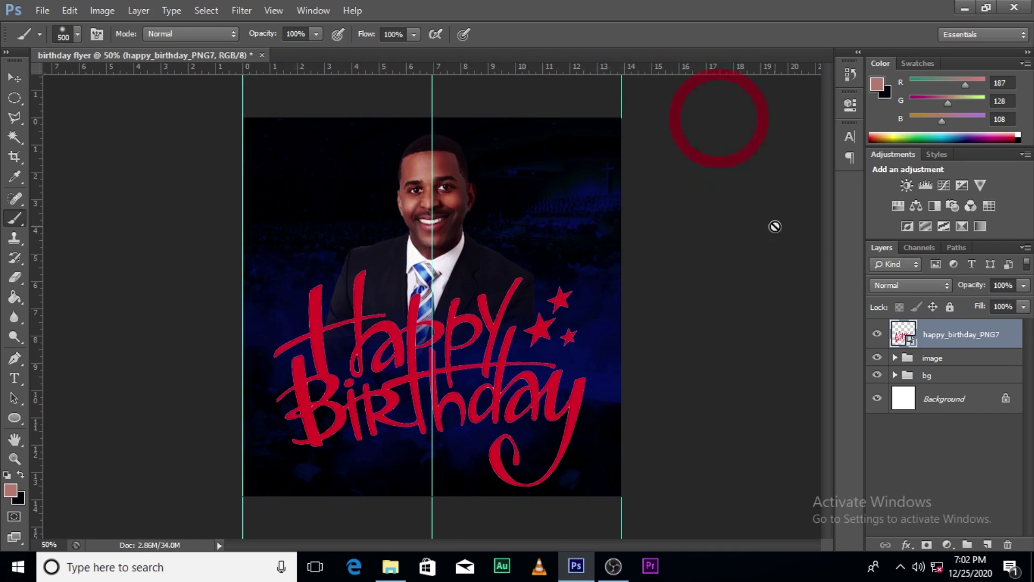
Apply a Color Overlay layer style with gold colour #cda004 to the Happy Birthday lettering.
{"action": "double_click", "coordinate": [1017, 332]}
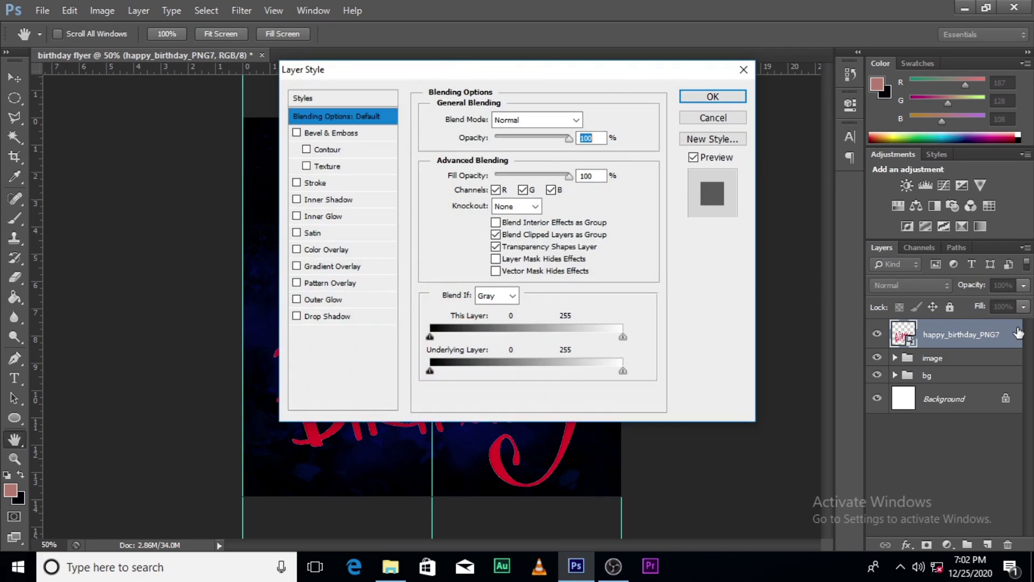
{"action": "left_click", "coordinate": [311, 254]}
{"action": "left_click", "coordinate": [586, 120]}
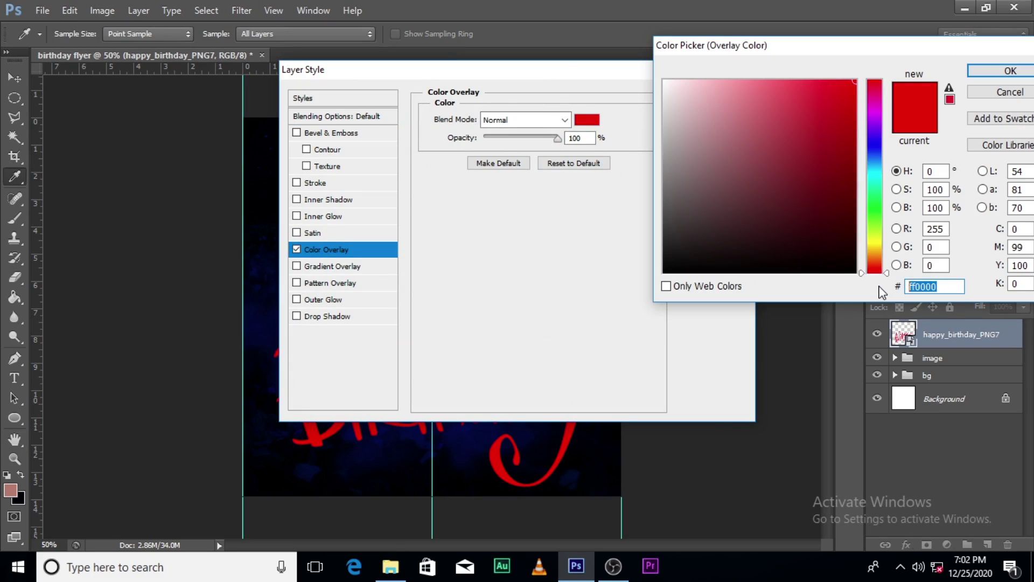
{"action": "type", "text": "cda"}
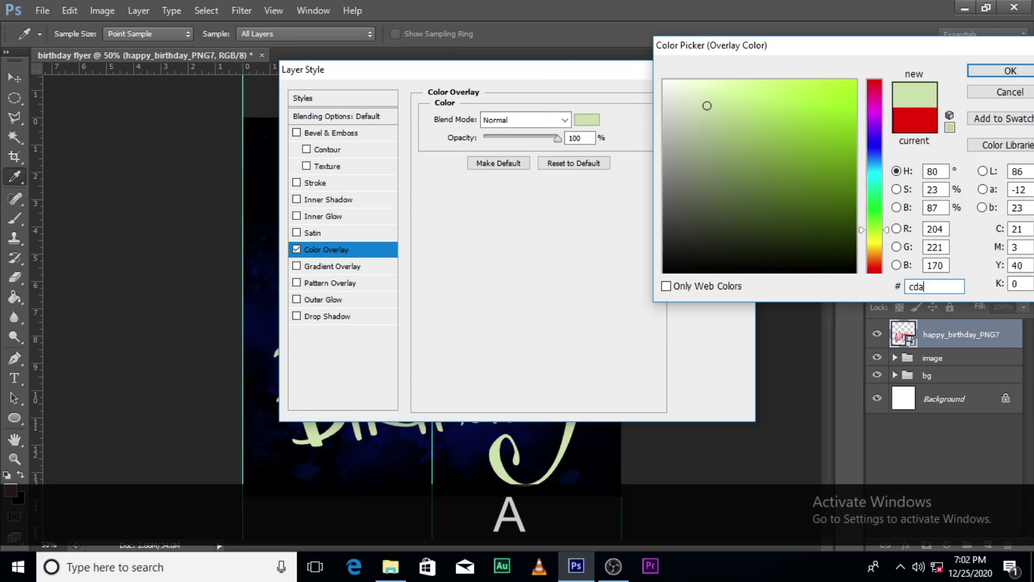
{"action": "type", "text": "00"}
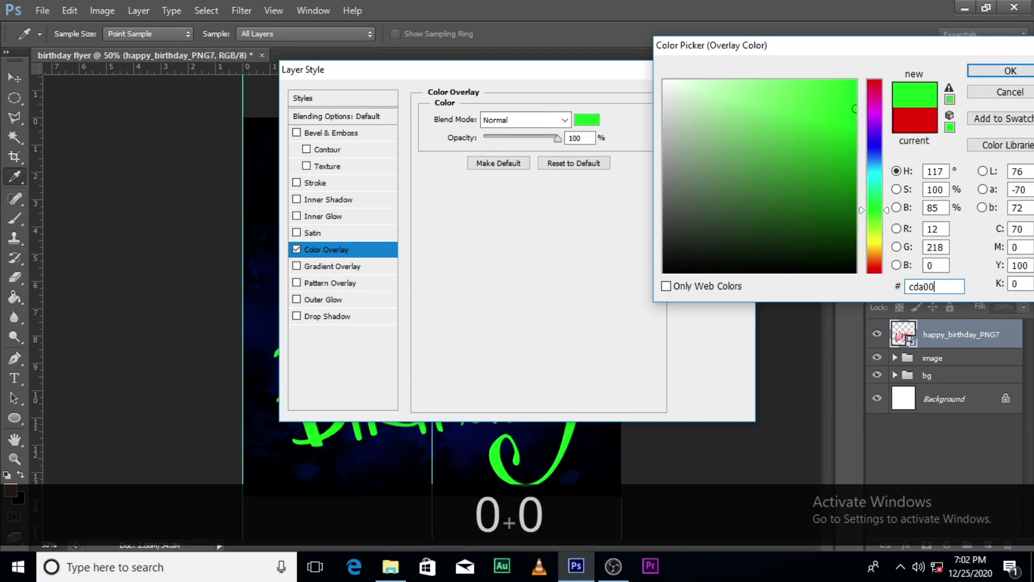
{"action": "type", "text": "4"}
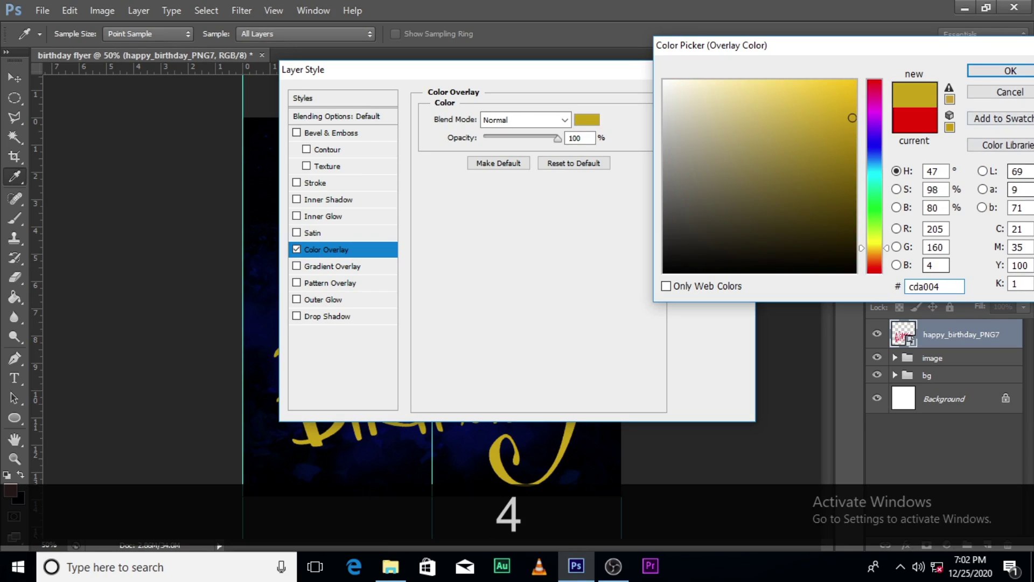
{"action": "left_click", "coordinate": [1008, 71]}
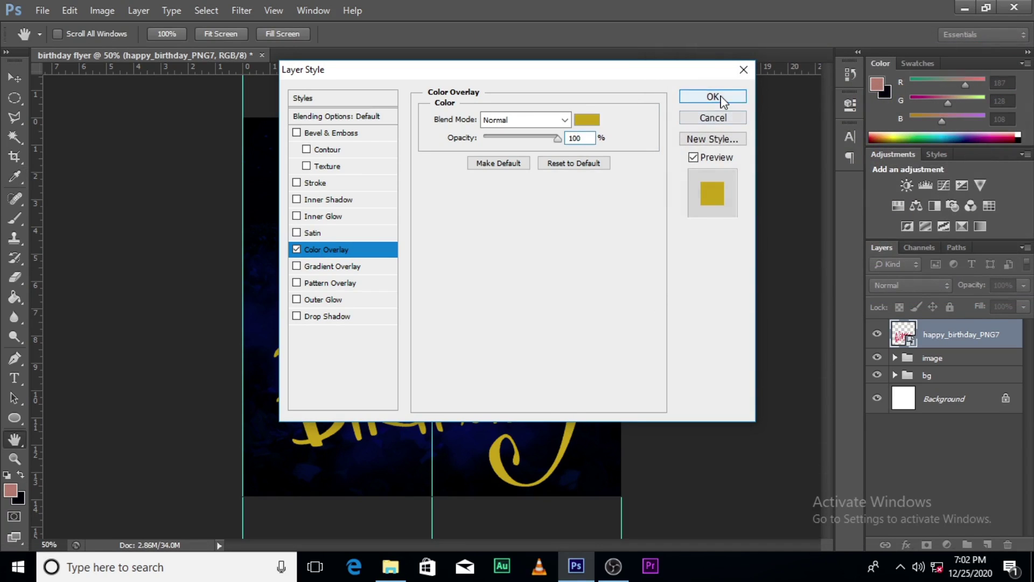
{"action": "left_click", "coordinate": [721, 98]}
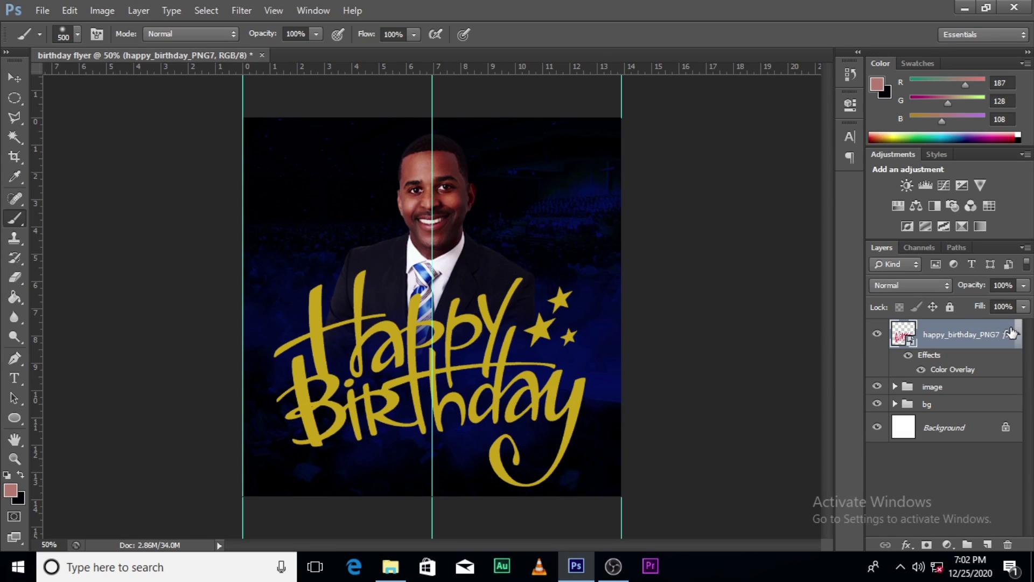
Put the Happy Birthday lettering layer in its own group, name the group happy birthday, and collapse it.
{"action": "key", "text": "ctrl+z"}
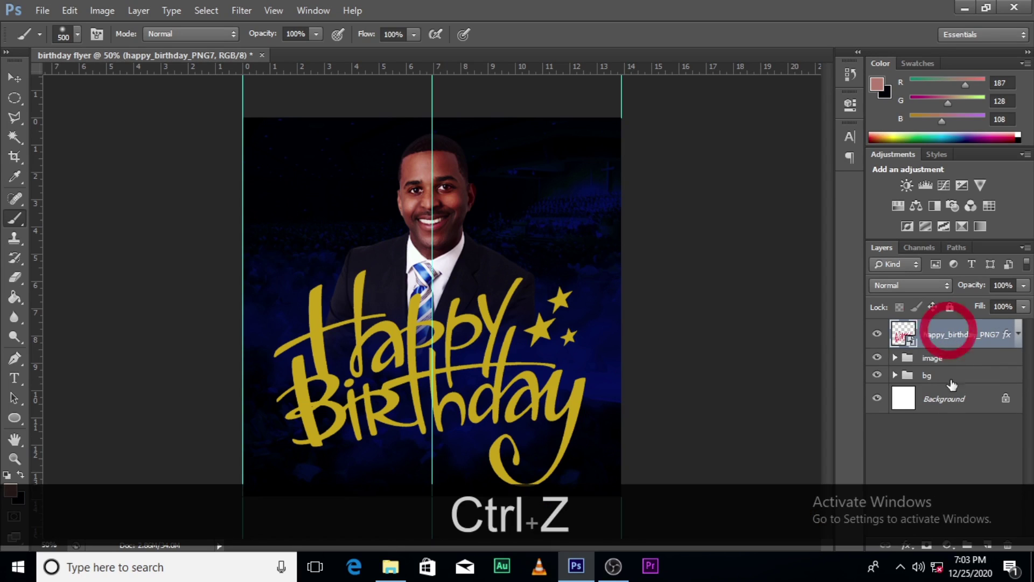
{"action": "left_click", "coordinate": [967, 545], "text": "shift"}
{"action": "double_click", "coordinate": [931, 329]}
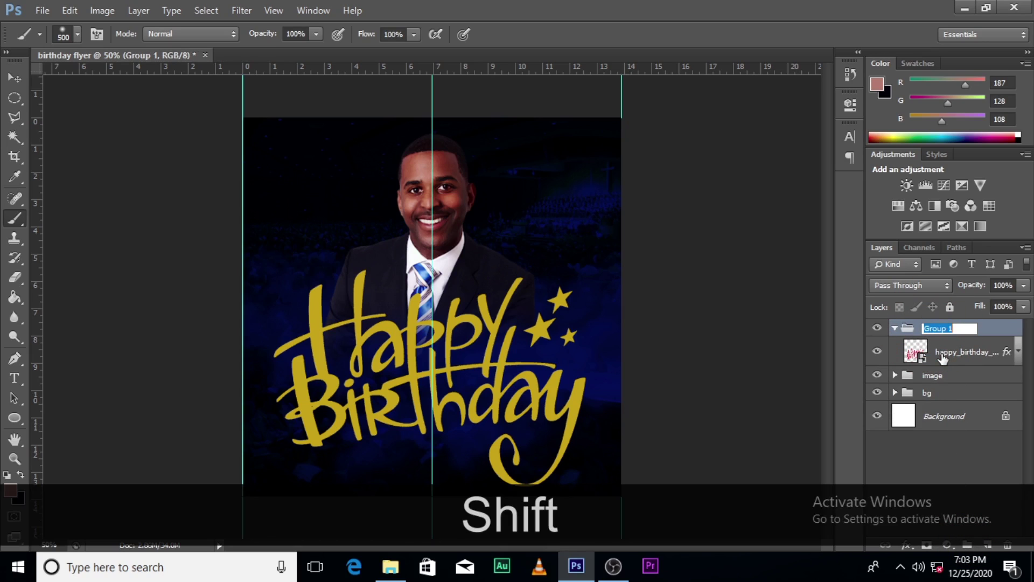
{"action": "type", "text": "iamge"}
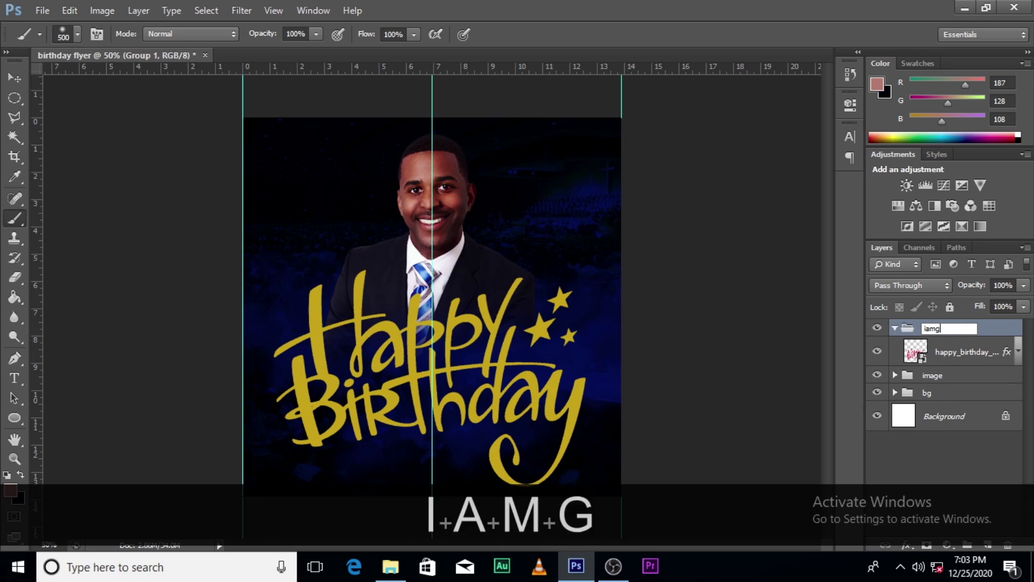
{"action": "key", "text": "BackSpace"}
{"action": "key", "text": "BackSpace"}
{"action": "key", "text": "BackSpace"}
{"action": "key", "text": "BackSpace"}
{"action": "key", "text": "BackSpace"}
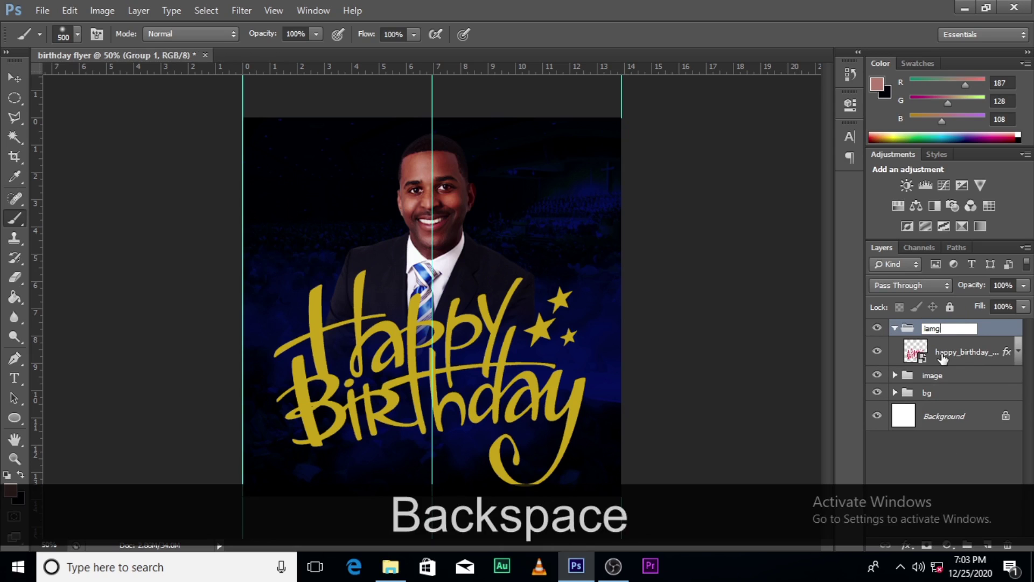
{"action": "type", "text": "hap"}
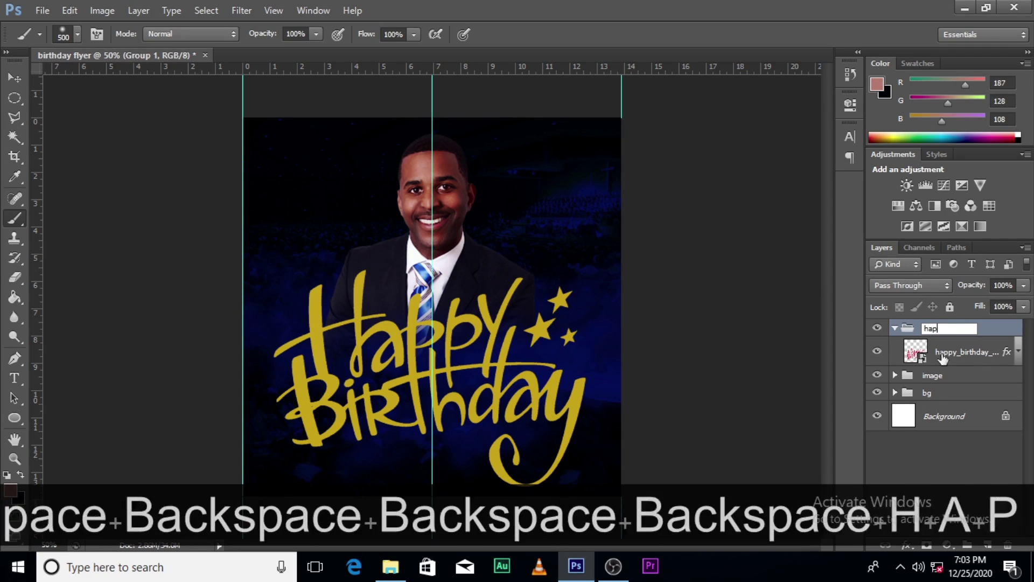
{"action": "type", "text": "py birthday"}
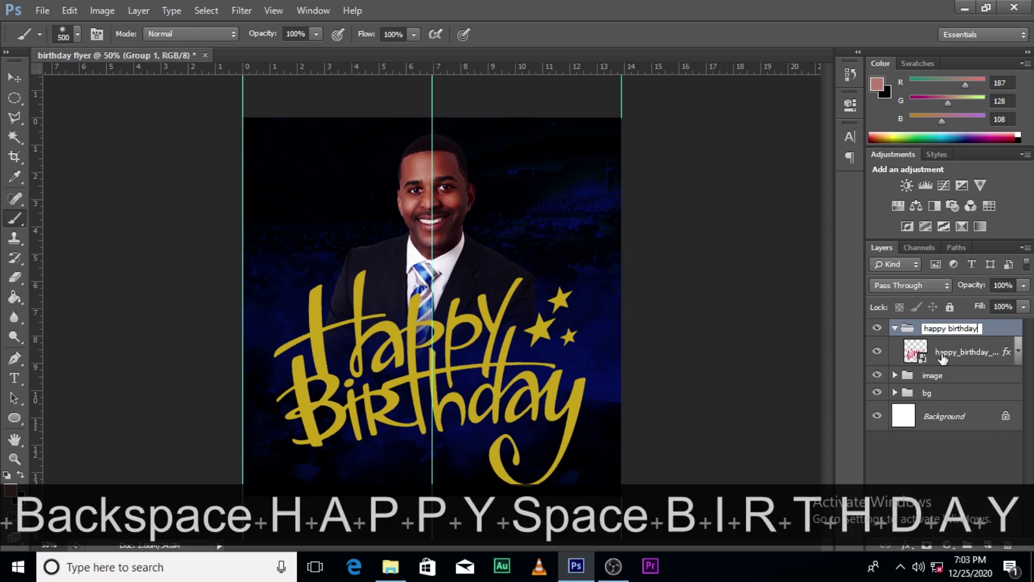
{"action": "key", "text": "Return"}
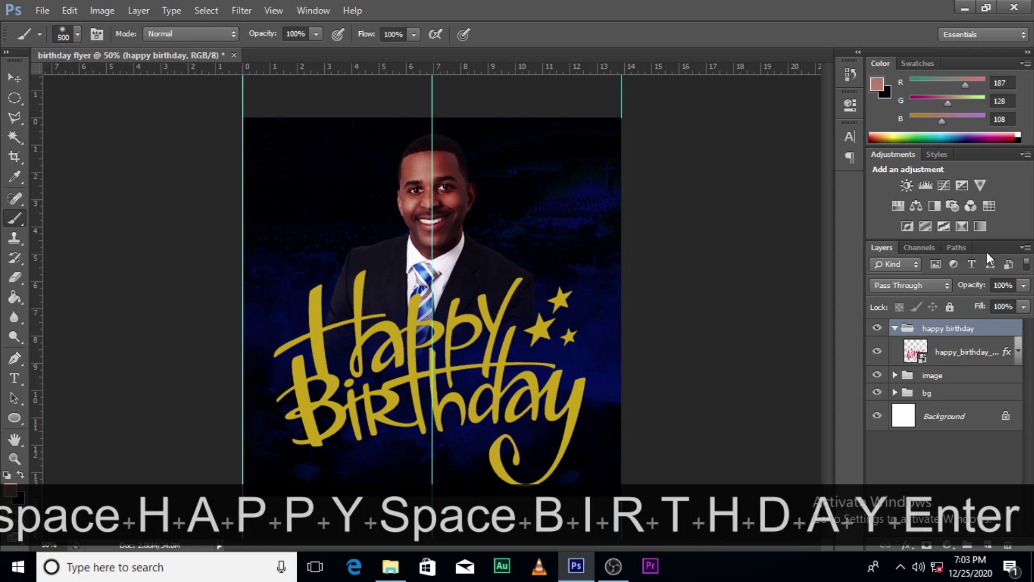
{"action": "left_click", "coordinate": [894, 328]}
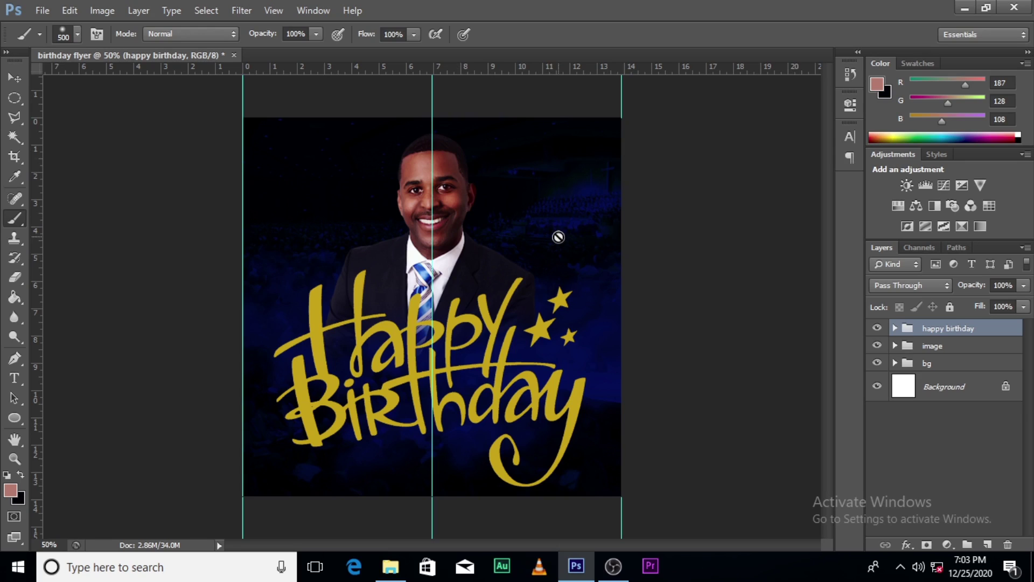
Start a new text layer beside the celebrant's head in the Franklin Gothic font, coloured white #ffffff.
{"action": "key", "text": "t"}
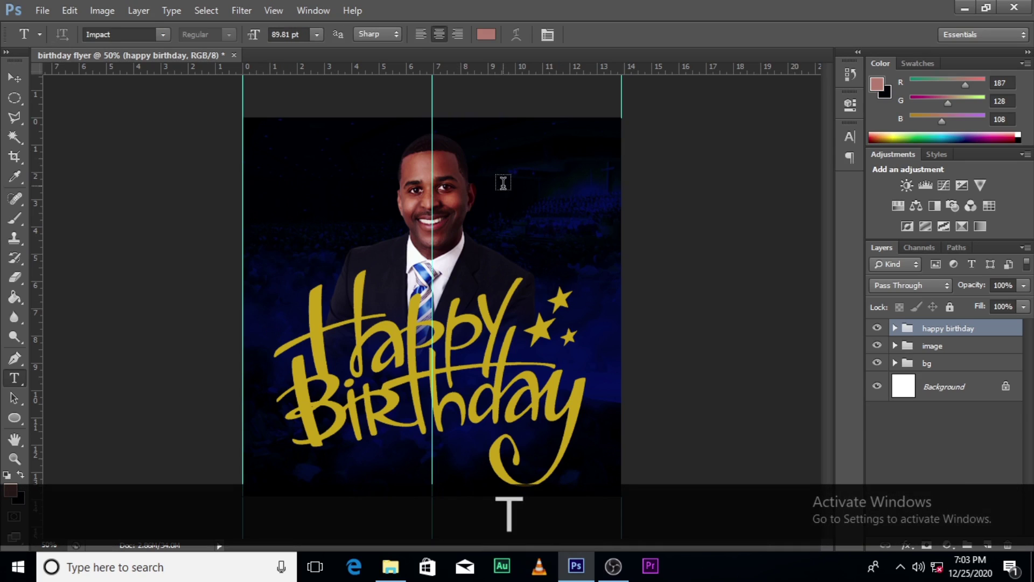
{"action": "left_click", "coordinate": [503, 183]}
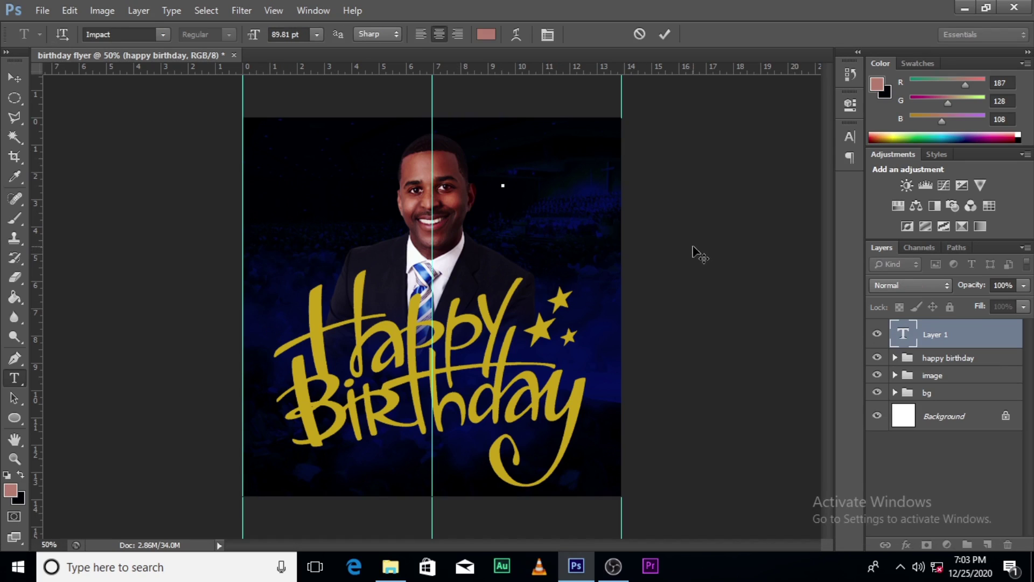
{"action": "left_click", "coordinate": [849, 137]}
{"action": "left_click", "coordinate": [754, 144]}
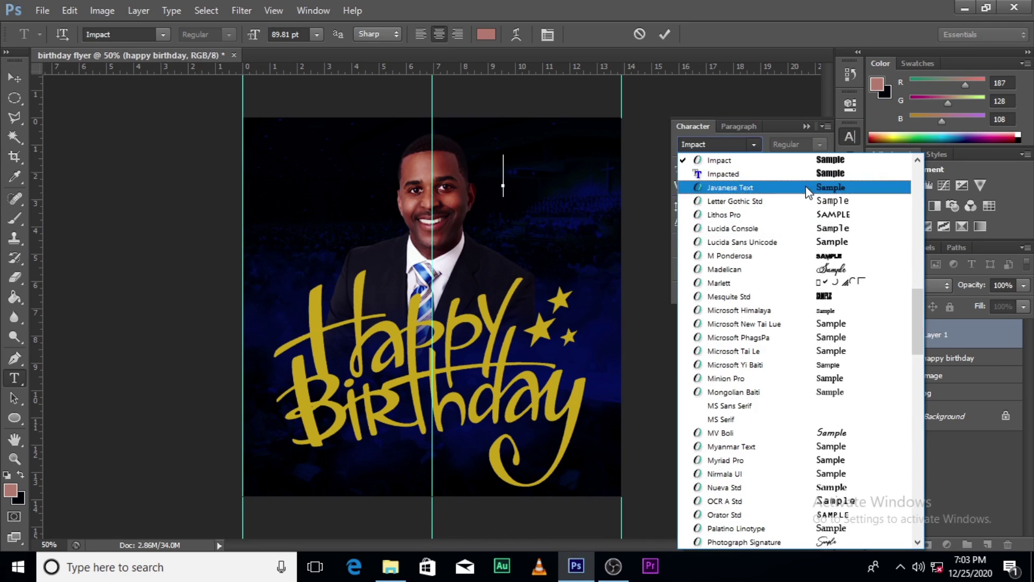
{"action": "scroll", "coordinate": [775, 250], "scroll_direction": "up", "scroll_amount": 5}
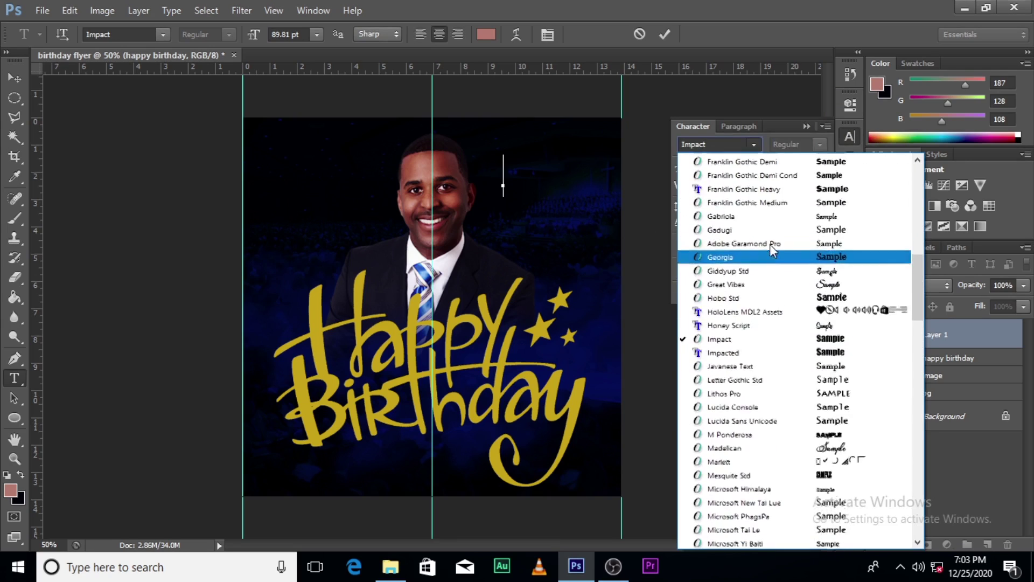
{"action": "scroll", "coordinate": [770, 248], "scroll_direction": "up", "scroll_amount": 5}
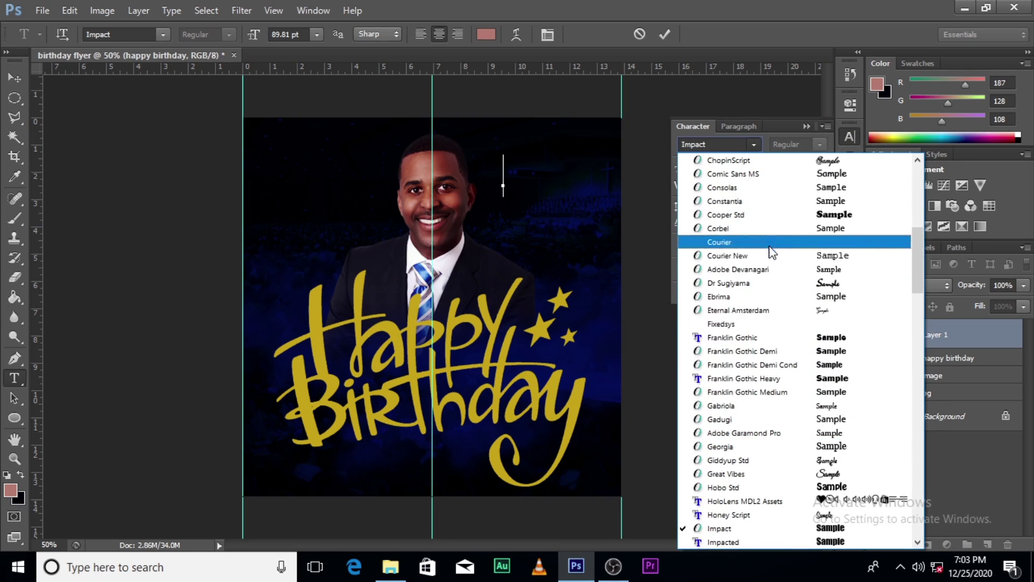
{"action": "left_click", "coordinate": [732, 339]}
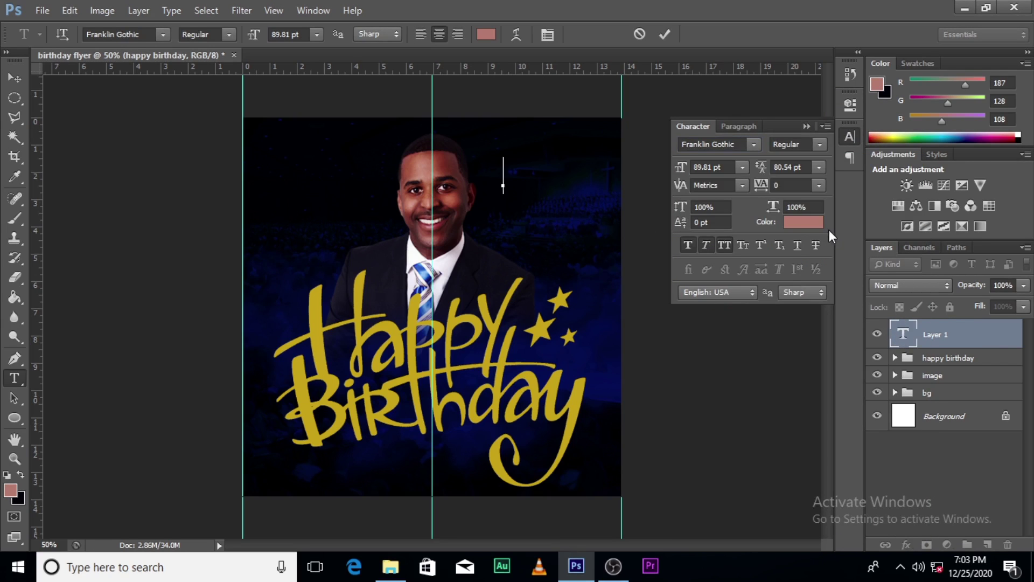
{"action": "left_click", "coordinate": [810, 231]}
{"action": "left_click", "coordinate": [667, 91]}
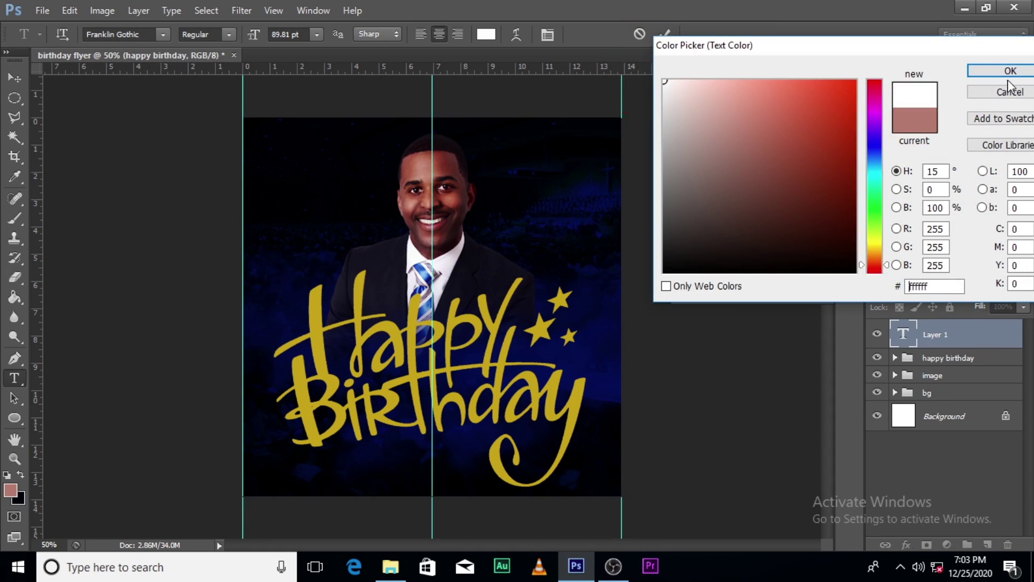
{"action": "left_click", "coordinate": [1012, 71]}
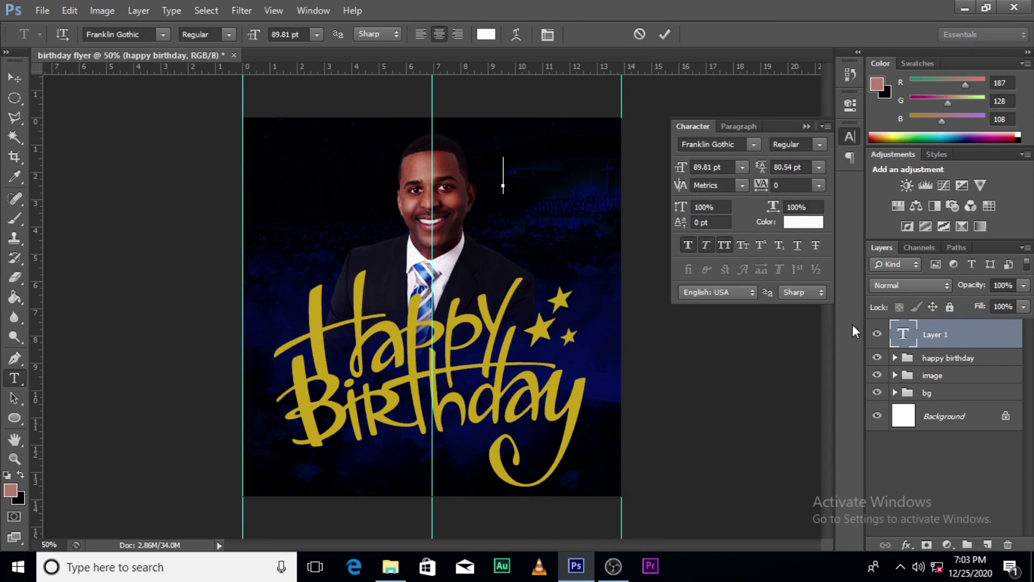
Enter the placeholder name "Pst. Full Name" as the text and commit it.
{"action": "type", "text": "PST"}
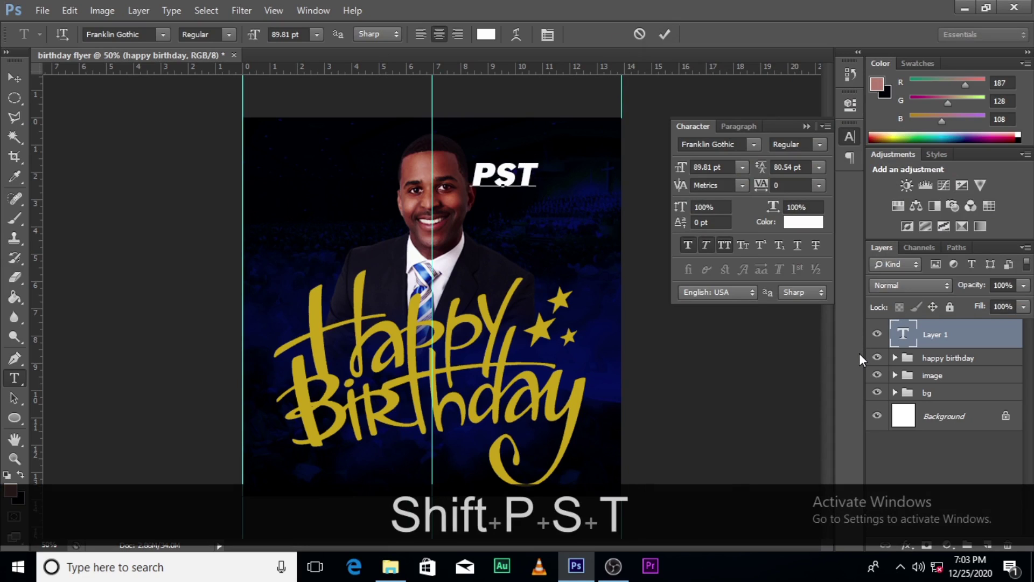
{"action": "type", "text": ". FULL"}
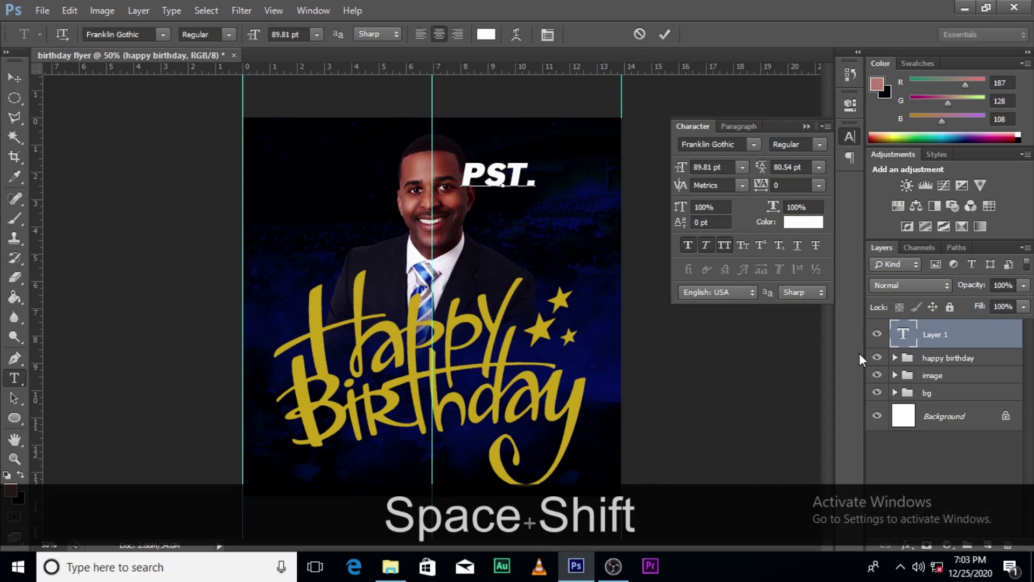
{"action": "type", "text": " NAM"}
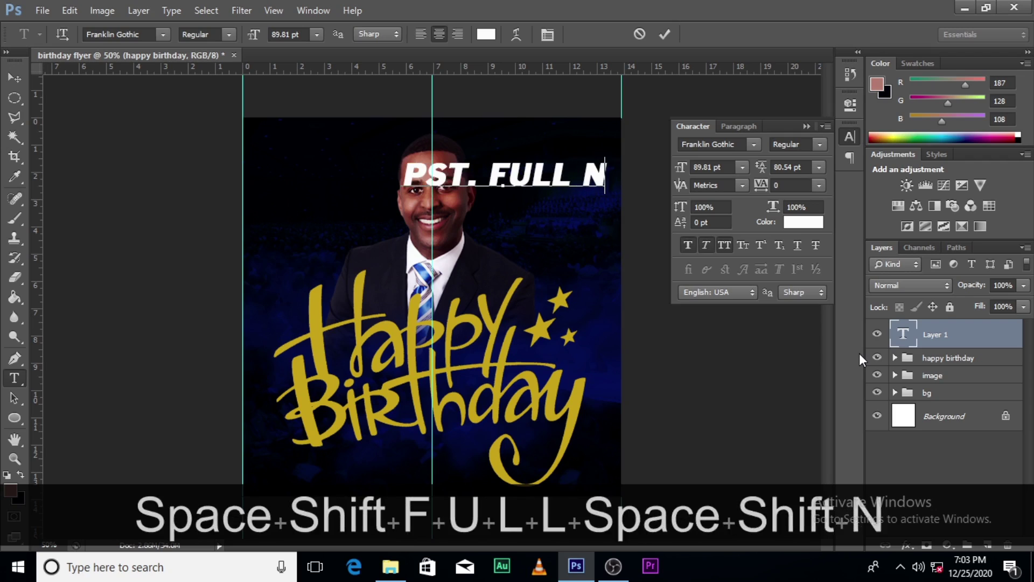
{"action": "left_click", "coordinate": [941, 336]}
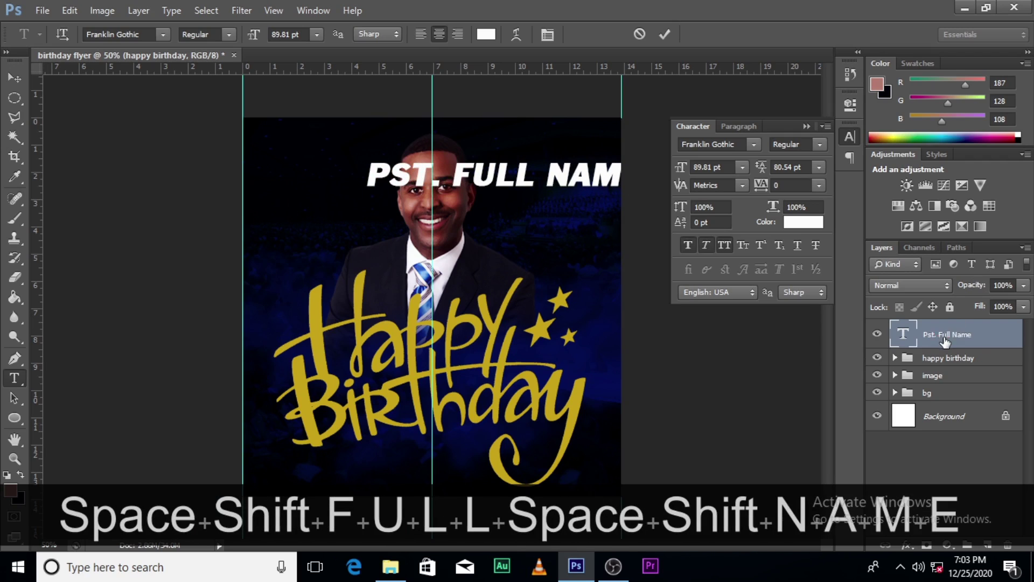
Turn off All Caps, Faux Italic and Faux Bold for the Pst. Full Name text.
{"action": "left_click", "coordinate": [725, 245]}
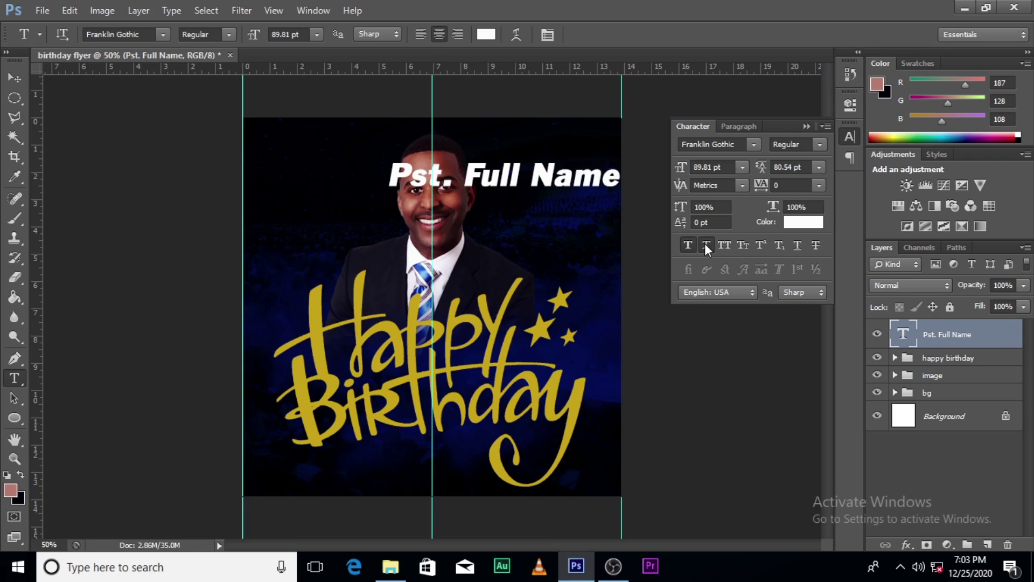
{"action": "left_click", "coordinate": [706, 245]}
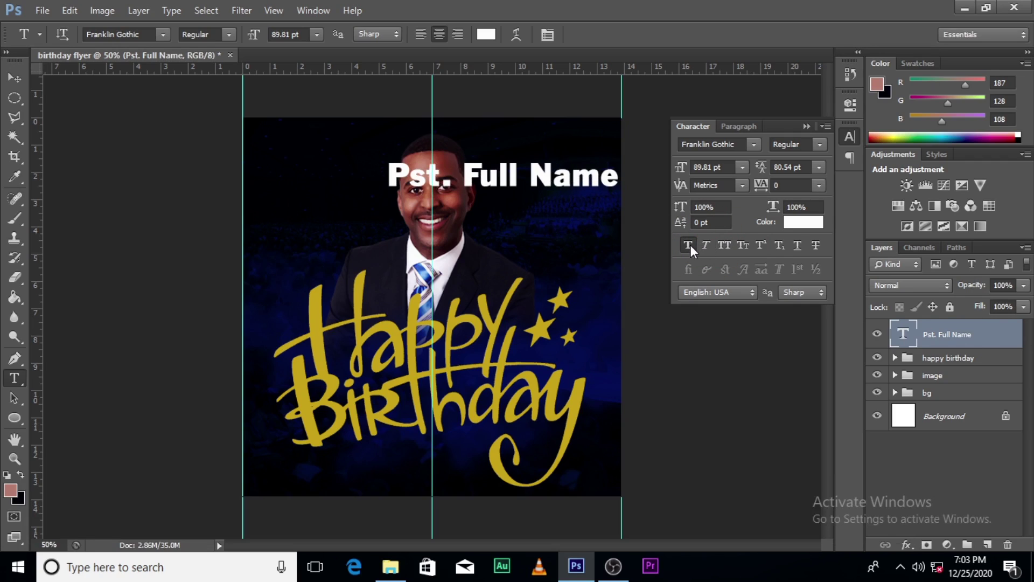
{"action": "left_click", "coordinate": [689, 245]}
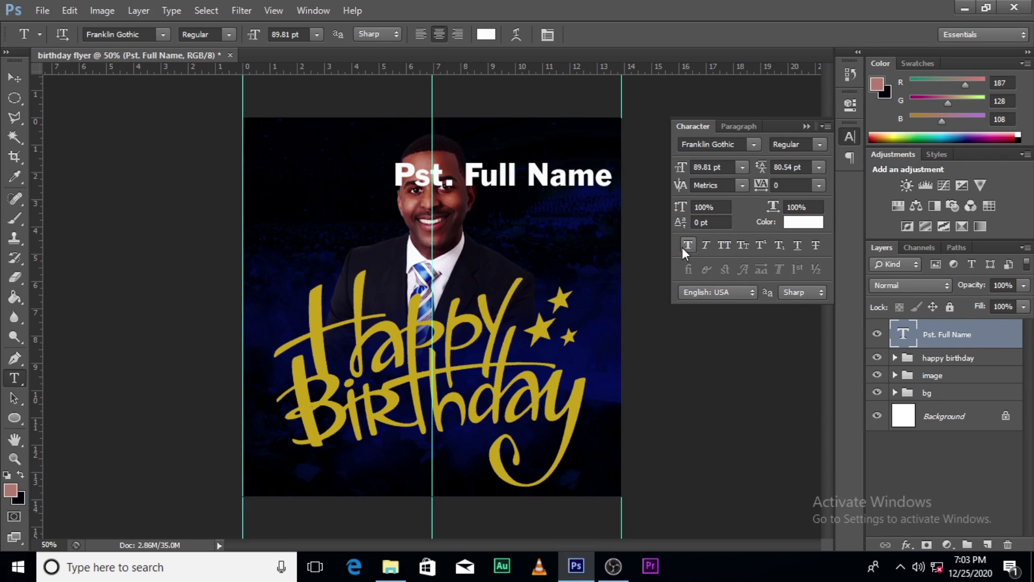
{"action": "left_click", "coordinate": [806, 126]}
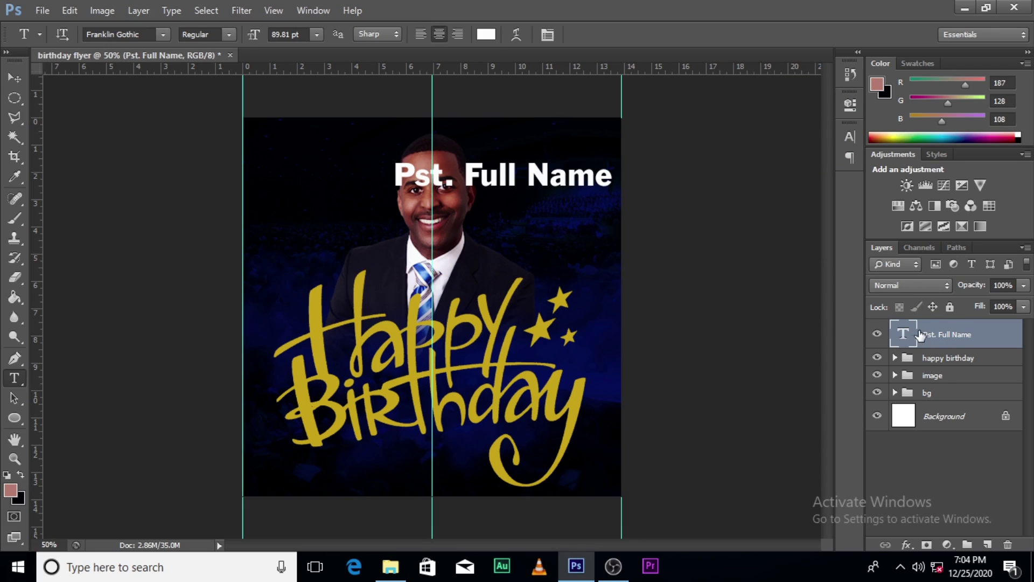
Scale the Pst. Full Name text to about 65% and move it to the flyer's upper right corner.
{"action": "key", "text": "v"}
{"action": "key", "text": "ctrl+t"}
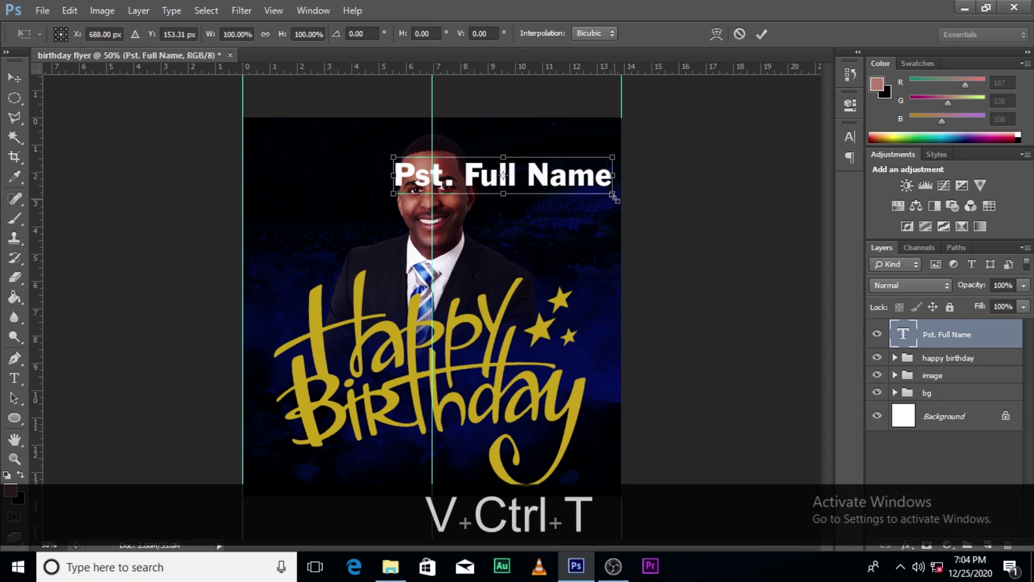
{"action": "left_click_drag", "start_coordinate": [613, 197], "coordinate": [579, 179]}
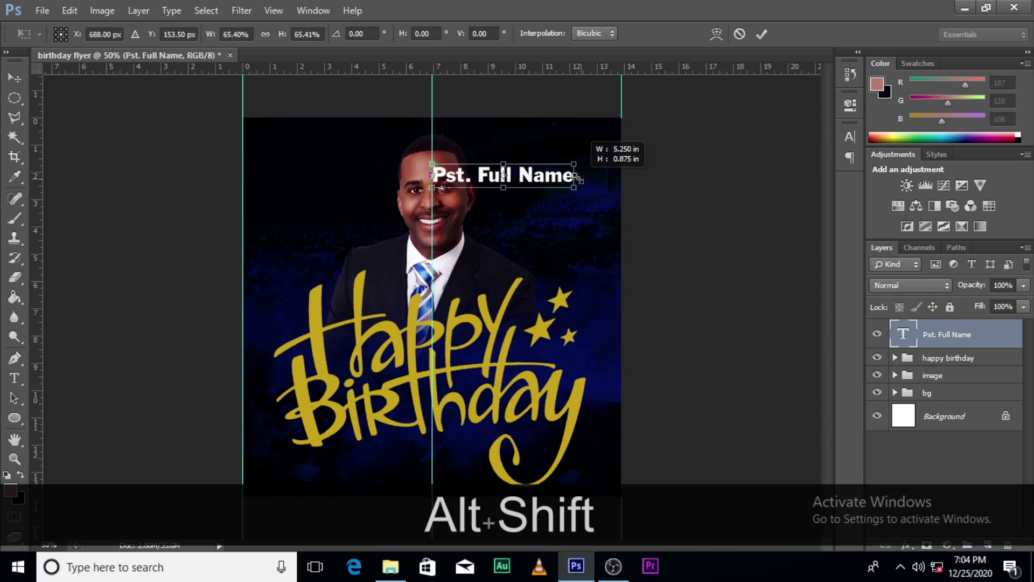
{"action": "key", "text": "Return"}
{"action": "left_click_drag", "start_coordinate": [502, 181], "coordinate": [548, 159]}
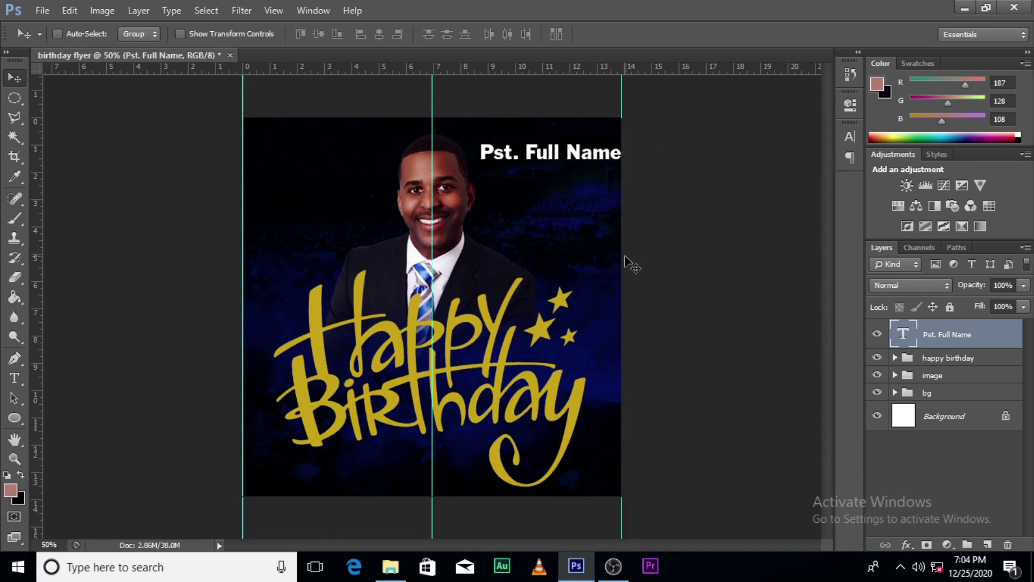
Scale the Pst. Full Name text to about 85% and nudge it left, away from the flyer's right edge.
{"action": "key", "text": "ctrl+t"}
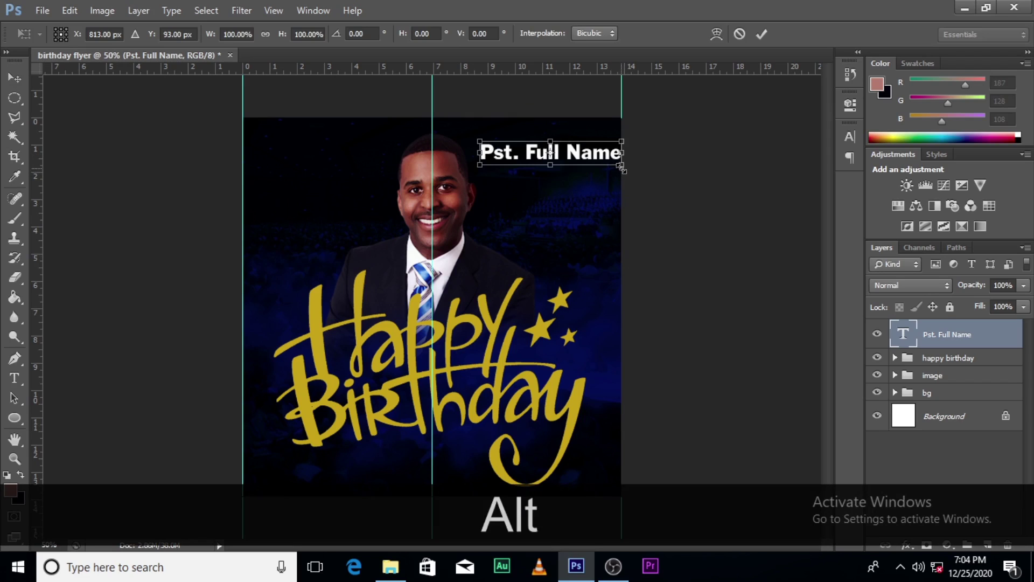
{"action": "left_click_drag", "start_coordinate": [622, 169], "coordinate": [612, 162]}
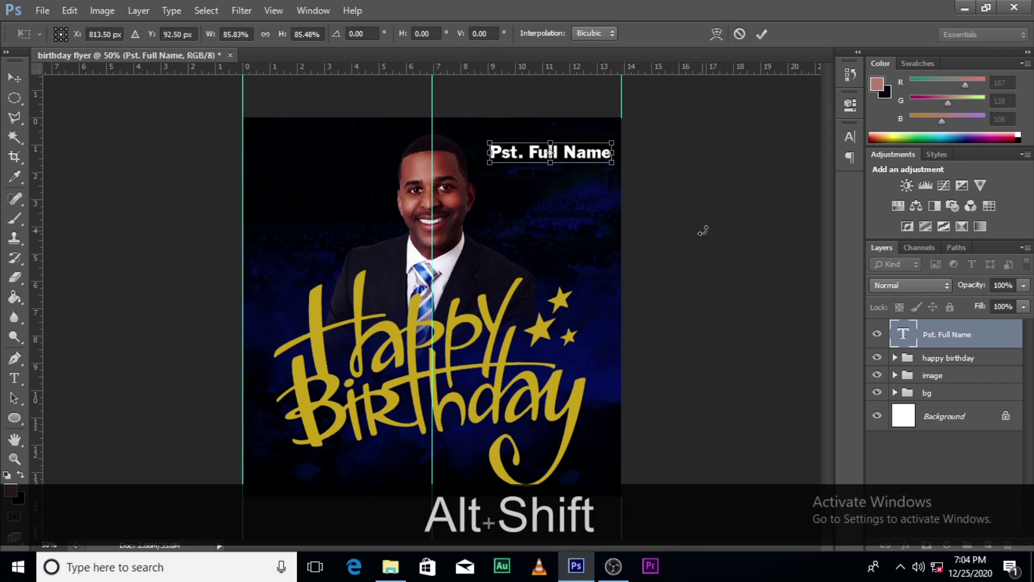
{"action": "key", "text": "Return"}
{"action": "key", "text": "v"}
{"action": "key", "text": "Left"}
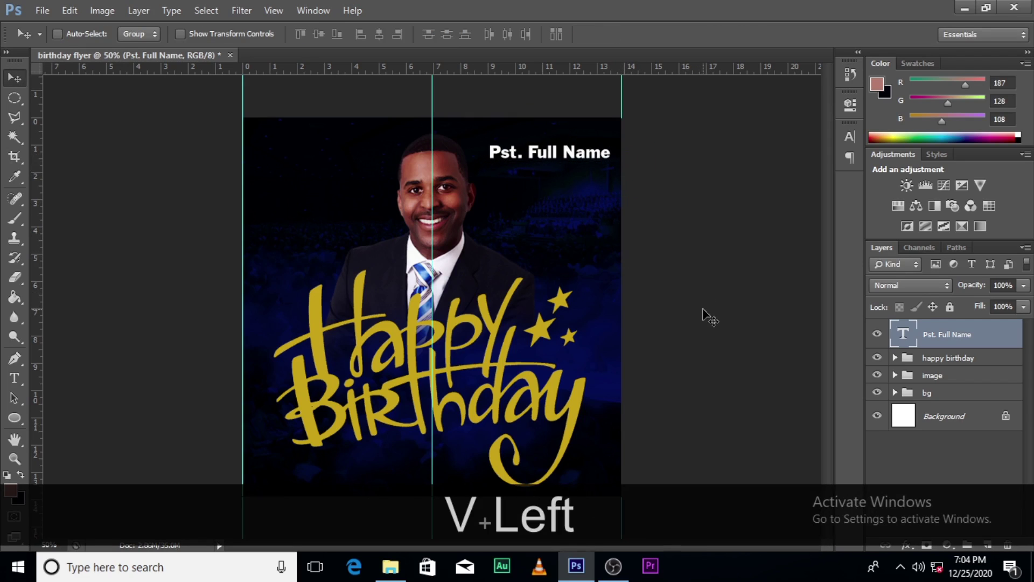
{"action": "key", "text": "Left"}
{"action": "key", "text": "Left"}
{"action": "key", "text": "Left"}
{"action": "key", "text": "Left"}
{"action": "key", "text": "Left"}
{"action": "key", "text": "Left"}
{"action": "key", "text": "Left"}
{"action": "key", "text": "Left"}
{"action": "key", "text": "Left"}
{"action": "key", "text": "Left"}
Enlarge the Pst. Full Name text proportionally from its centre to about 118% and commit the transform.
{"action": "key", "text": "ctrl+t"}
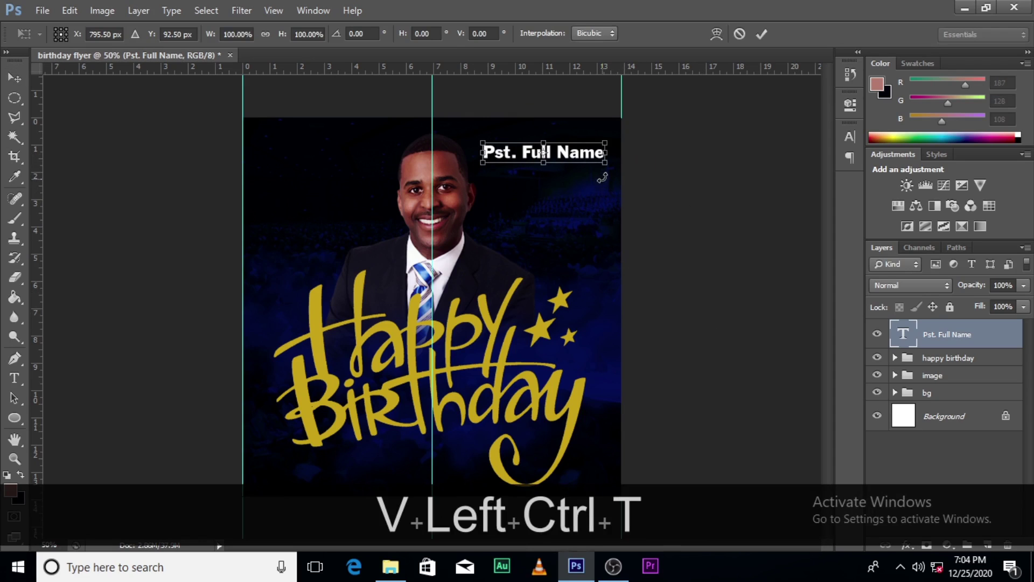
{"action": "left_click_drag", "start_coordinate": [605, 162], "coordinate": [616, 166]}
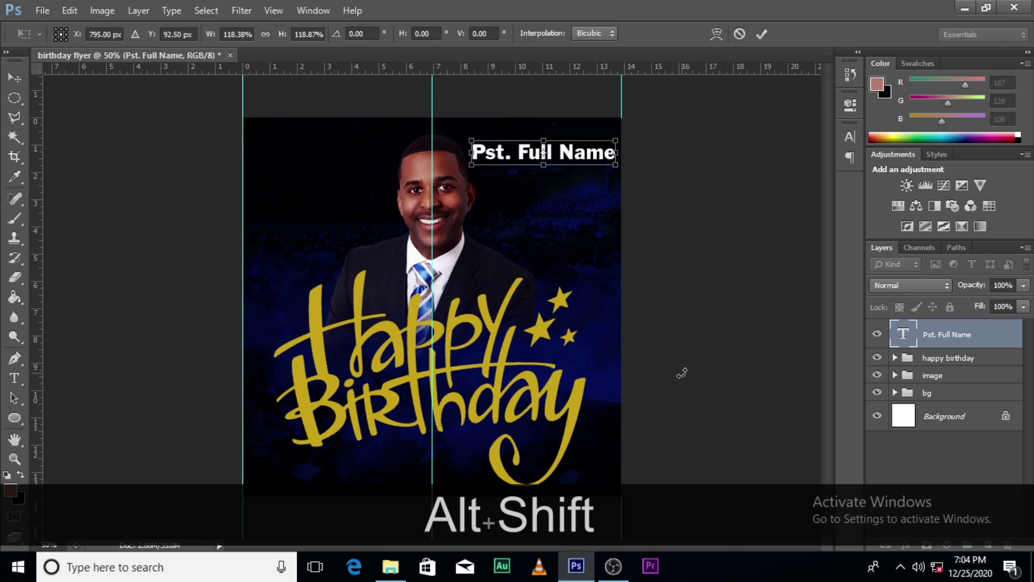
{"action": "key", "text": "alt+shift+Return"}
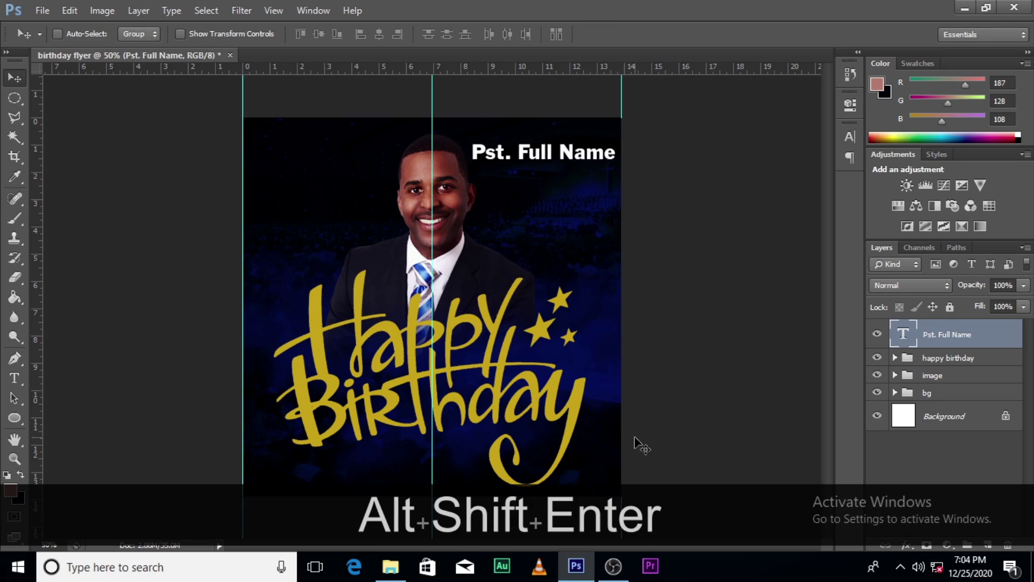
Apply Faux Bold to the Pst. Full Name text and nudge it slightly left.
{"action": "left_click", "coordinate": [849, 138]}
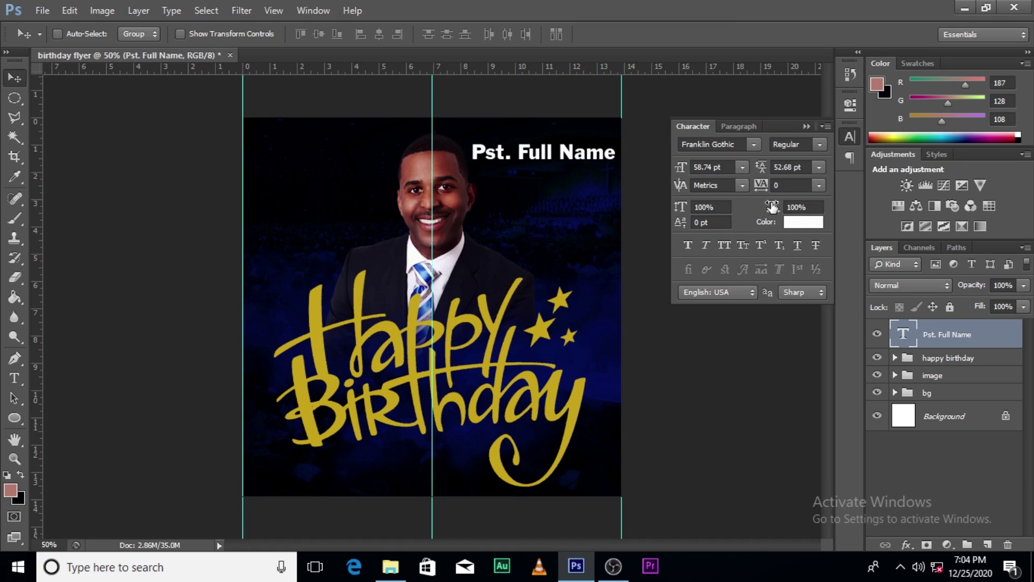
{"action": "left_click", "coordinate": [684, 248]}
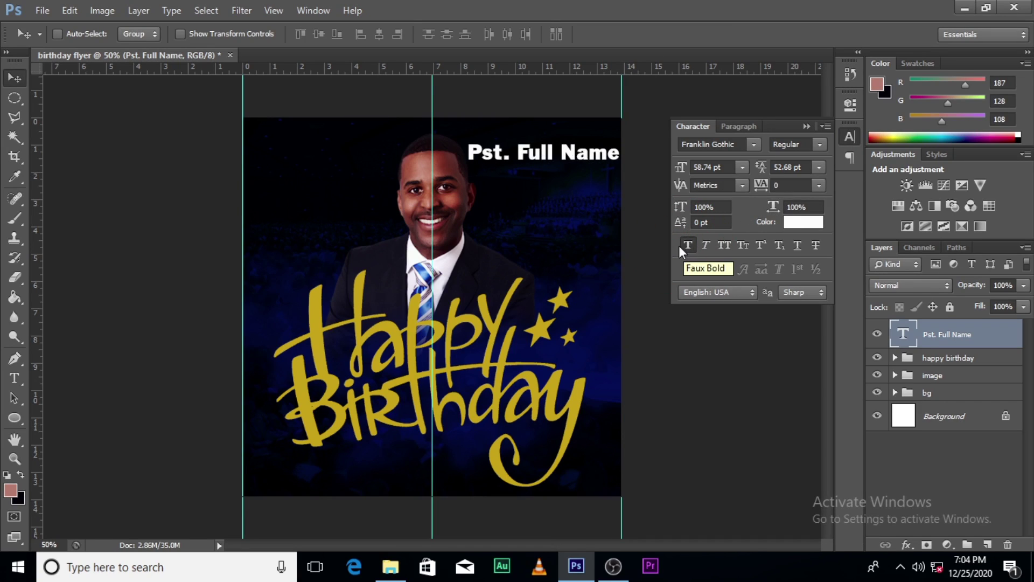
{"action": "left_click", "coordinate": [807, 126]}
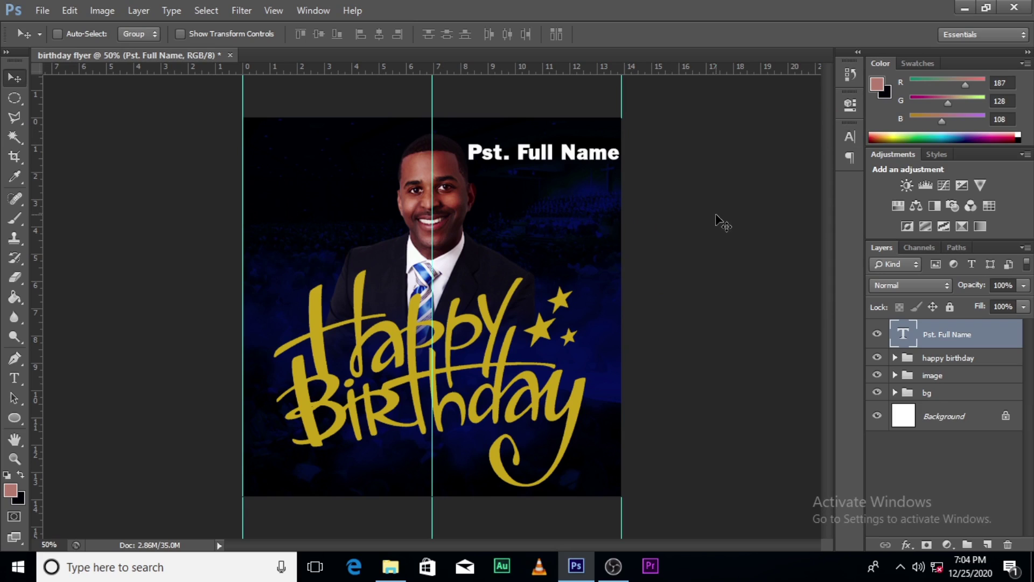
{"action": "key", "text": "v"}
{"action": "key", "text": "Left"}
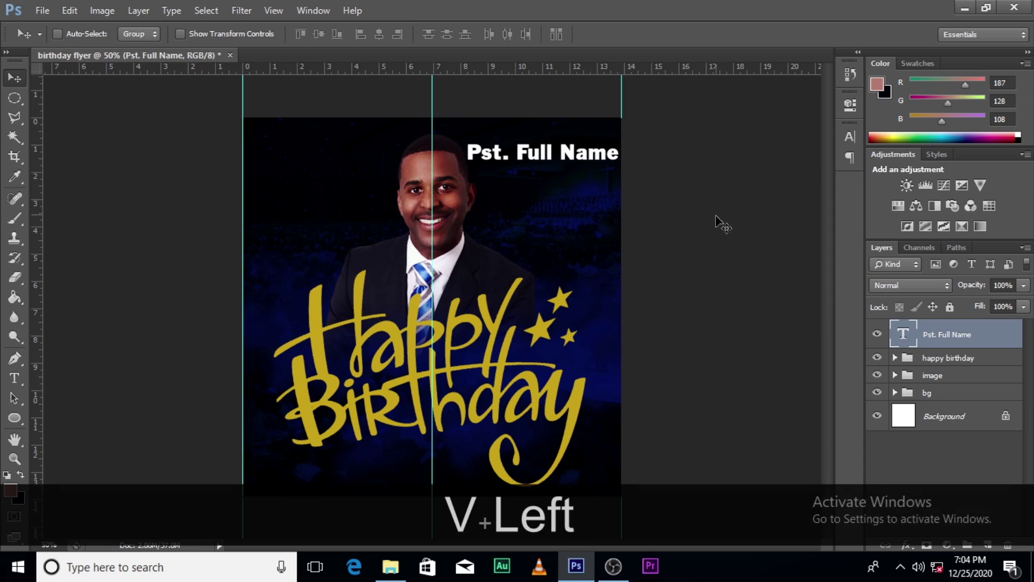
Start a second text layer below the Pst. Full Name line and set its font to Arial.
{"action": "key", "text": "t"}
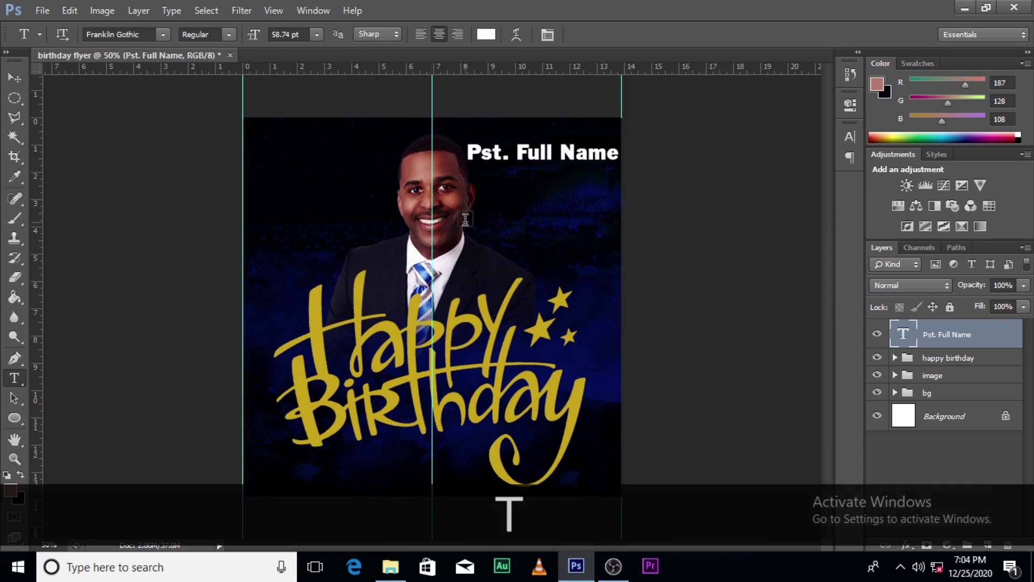
{"action": "left_click", "coordinate": [521, 211]}
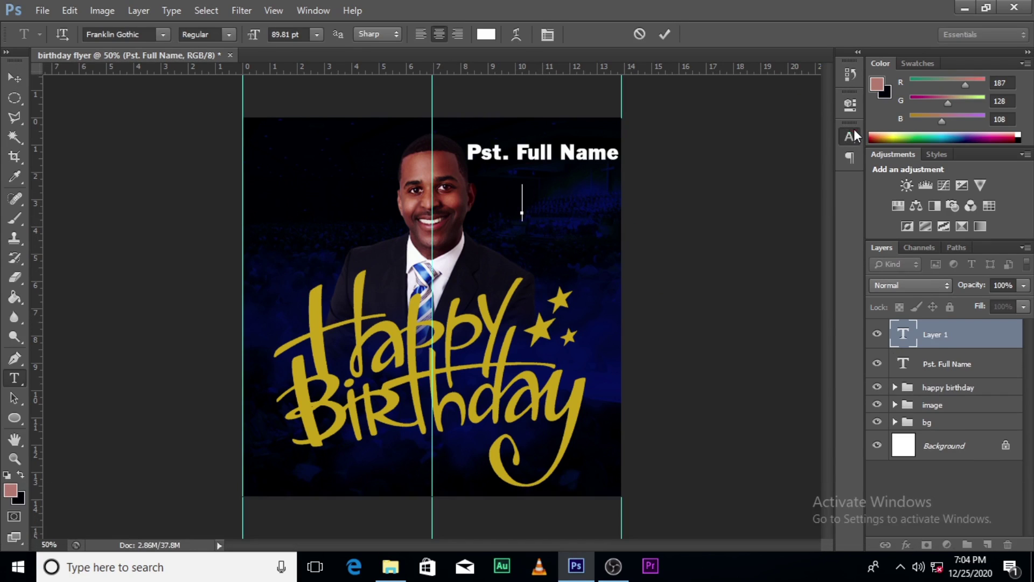
{"action": "left_click", "coordinate": [851, 134]}
{"action": "left_click", "coordinate": [754, 144]}
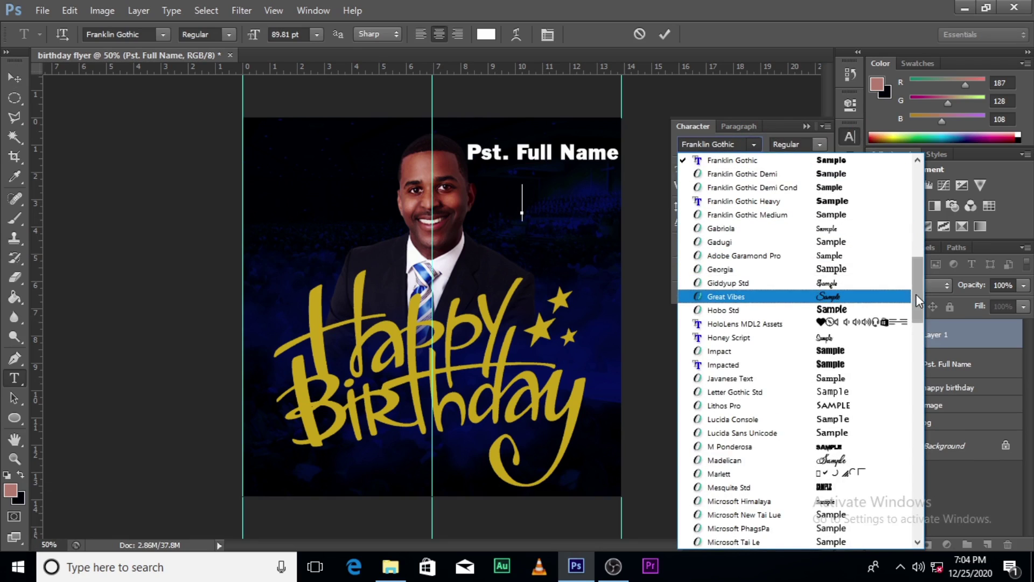
{"action": "left_click_drag", "start_coordinate": [918, 269], "coordinate": [918, 170]}
{"action": "left_click", "coordinate": [729, 200]}
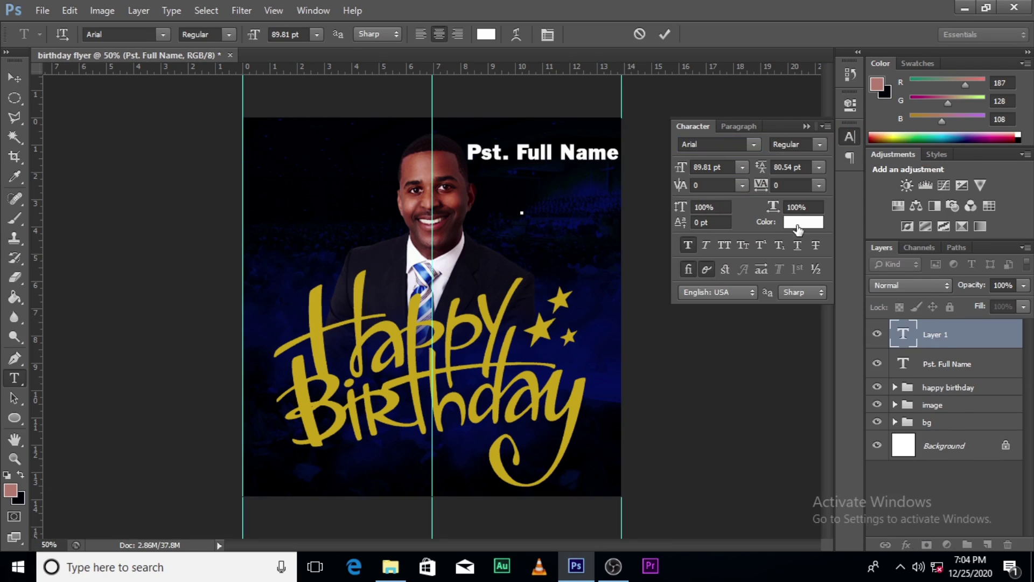
Enter "Your Church International Worldwide" as the second text line and commit it.
{"action": "key", "text": "shift"}
{"action": "type", "text": "Your"}
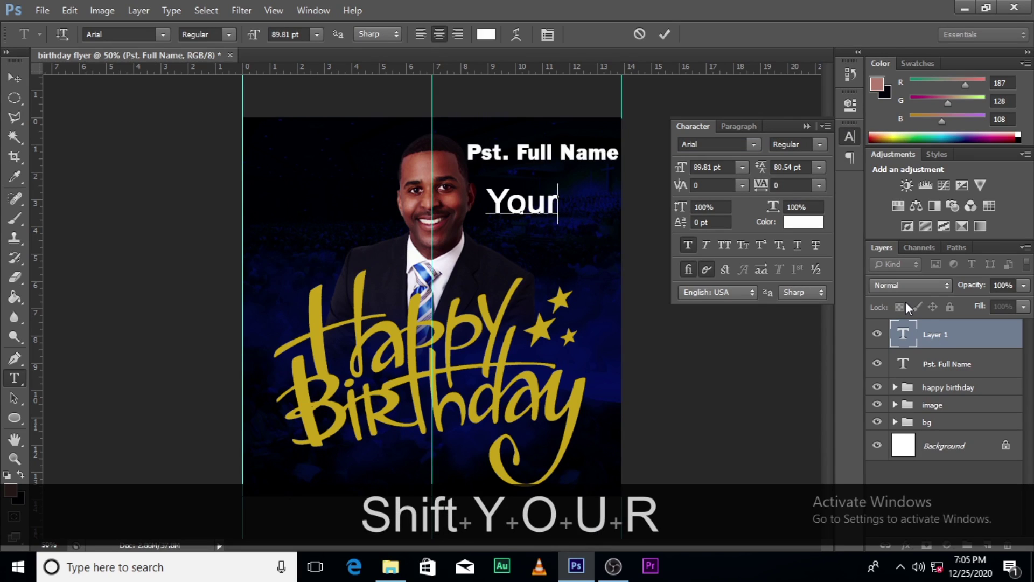
{"action": "key", "text": "BackSpace"}
{"action": "key", "text": "BackSpace"}
{"action": "type", "text": "ou"}
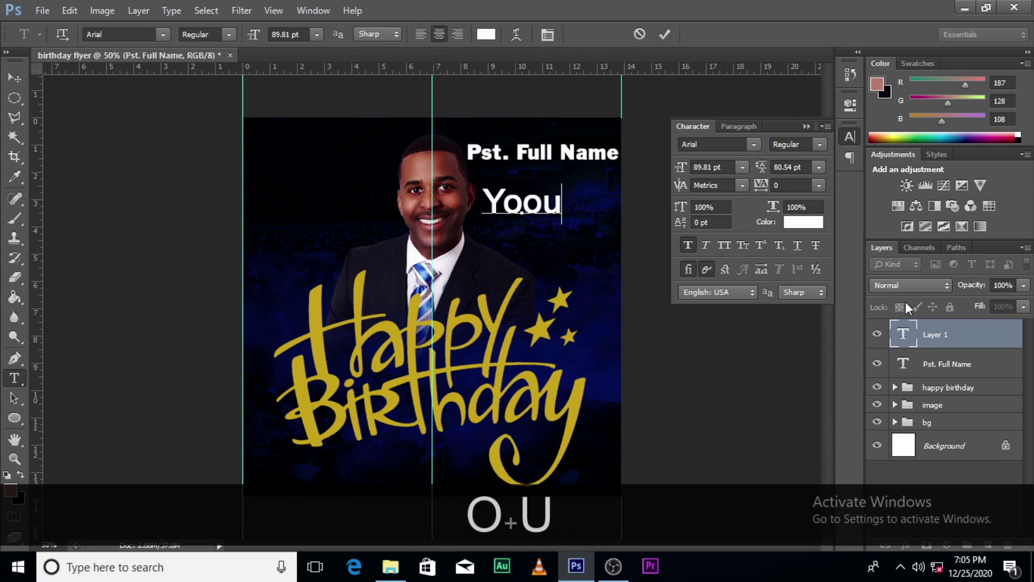
{"action": "key", "text": "BackSpace"}
{"action": "key", "text": "BackSpace"}
{"action": "type", "text": "ur"}
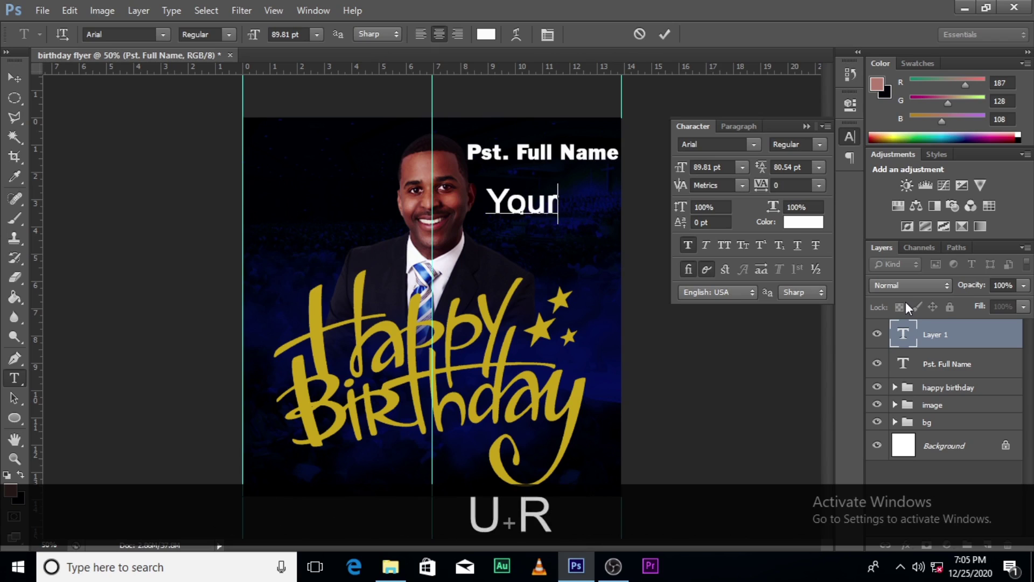
{"action": "type", "text": " Church "}
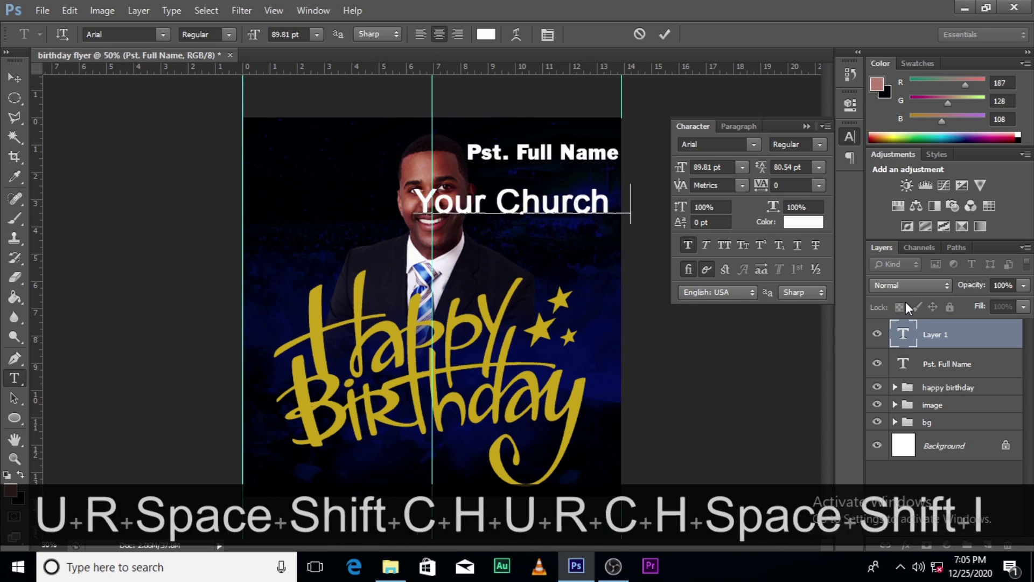
{"action": "type", "text": "Inte"}
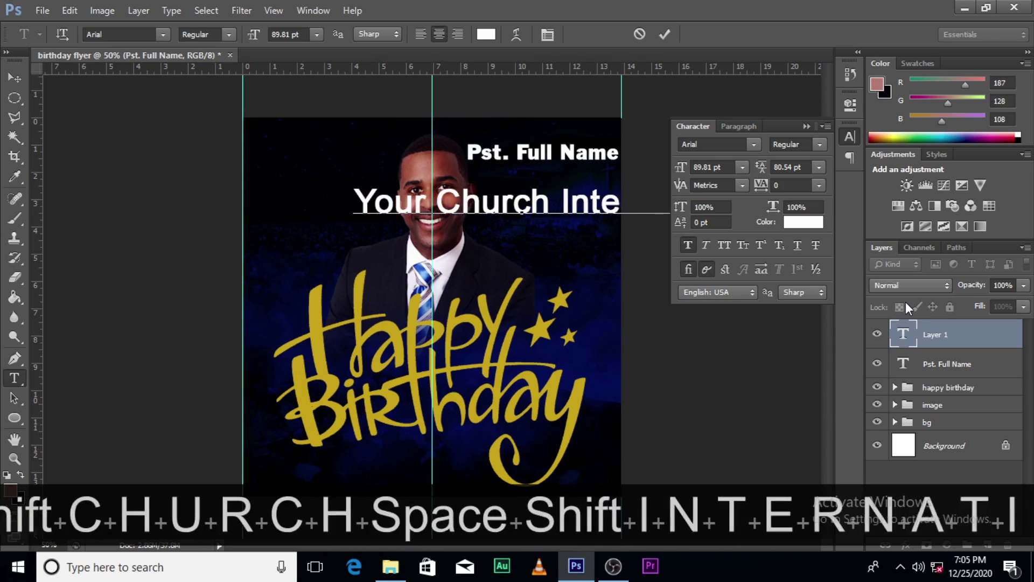
{"action": "type", "text": "rnational Worldwide"}
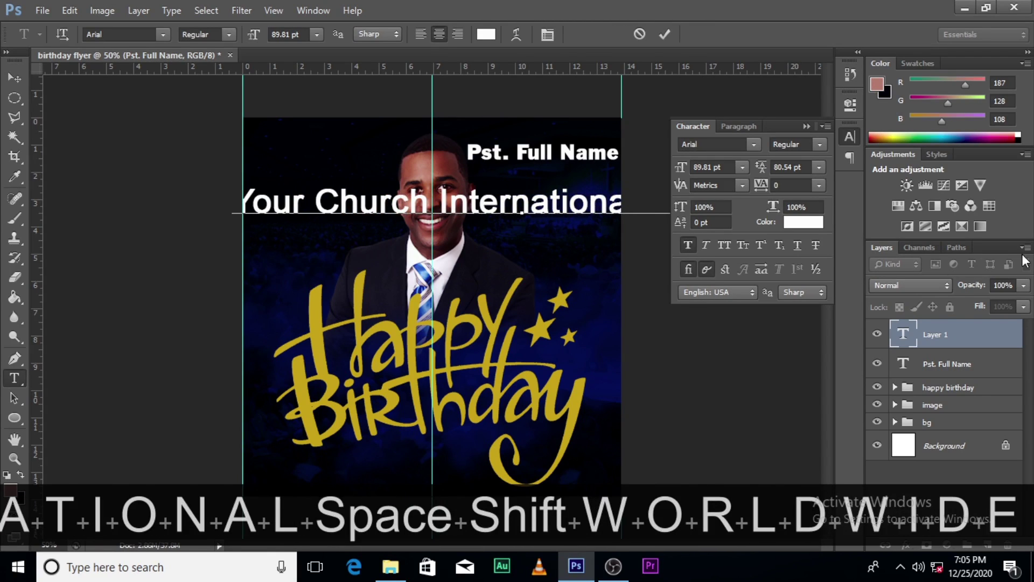
{"action": "left_click", "coordinate": [946, 312]}
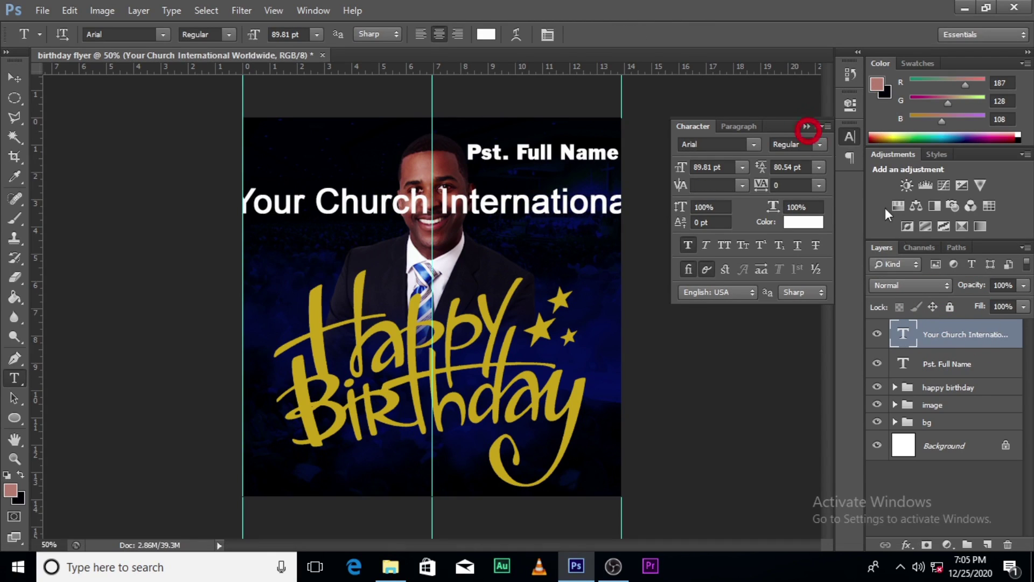
Scale the church text down from its centre to about 24% and move it directly beneath the Pst. Full Name line.
{"action": "left_click", "coordinate": [950, 345]}
{"action": "key", "text": "ctrl+t"}
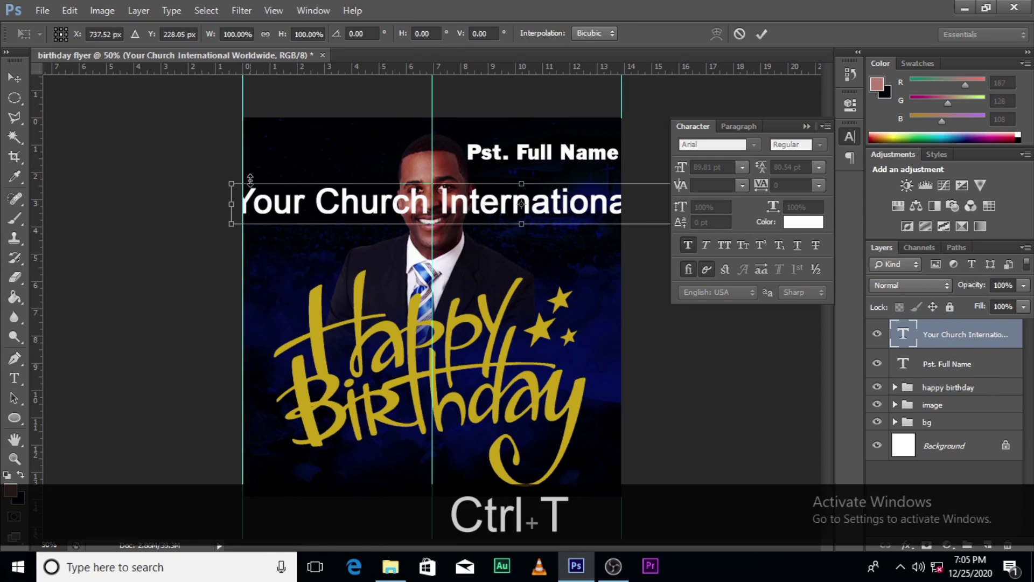
{"action": "left_click_drag", "start_coordinate": [233, 225], "coordinate": [454, 178]}
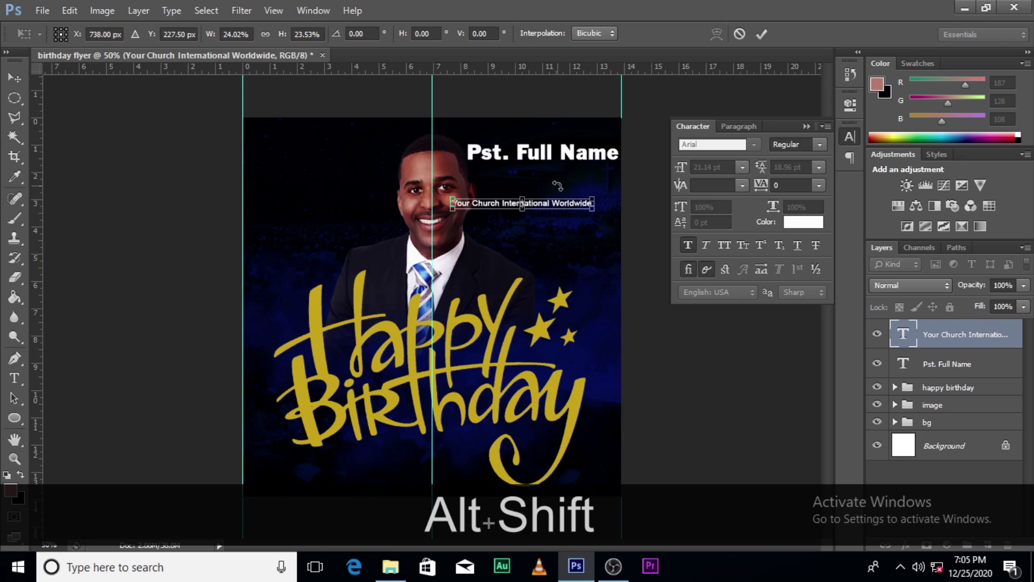
{"action": "key", "text": "Return"}
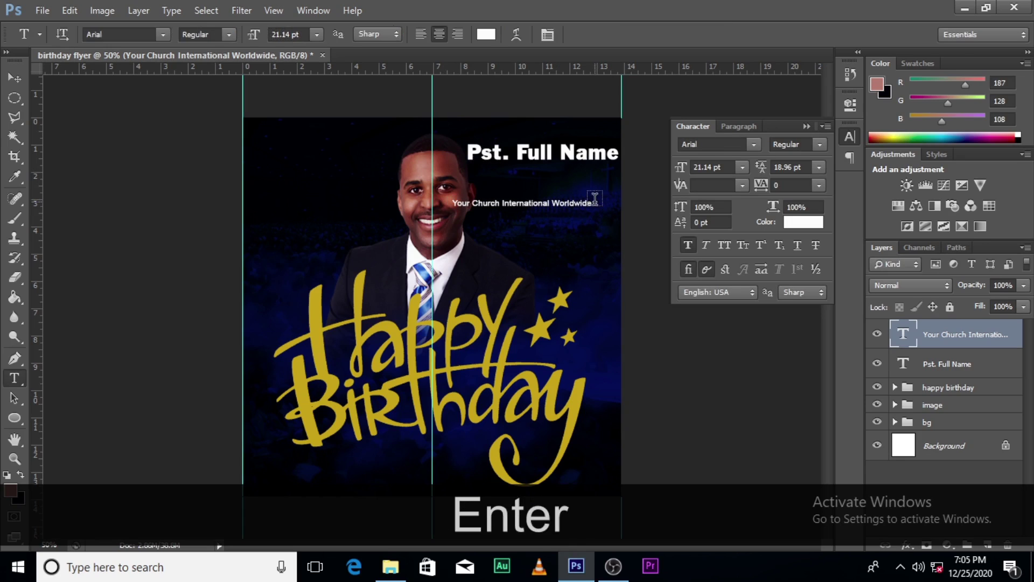
{"action": "key", "text": "v"}
{"action": "left_click_drag", "start_coordinate": [555, 210], "coordinate": [574, 178]}
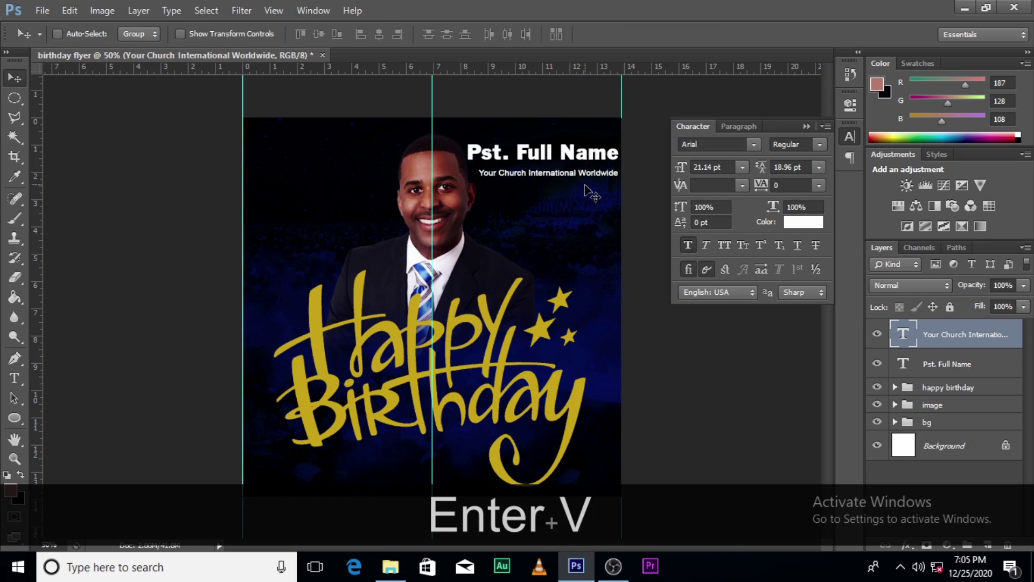
Enlarge the church text from its centre to about 104%, then nudge it up and left to sit close under the name.
{"action": "key", "text": "ctrl+t"}
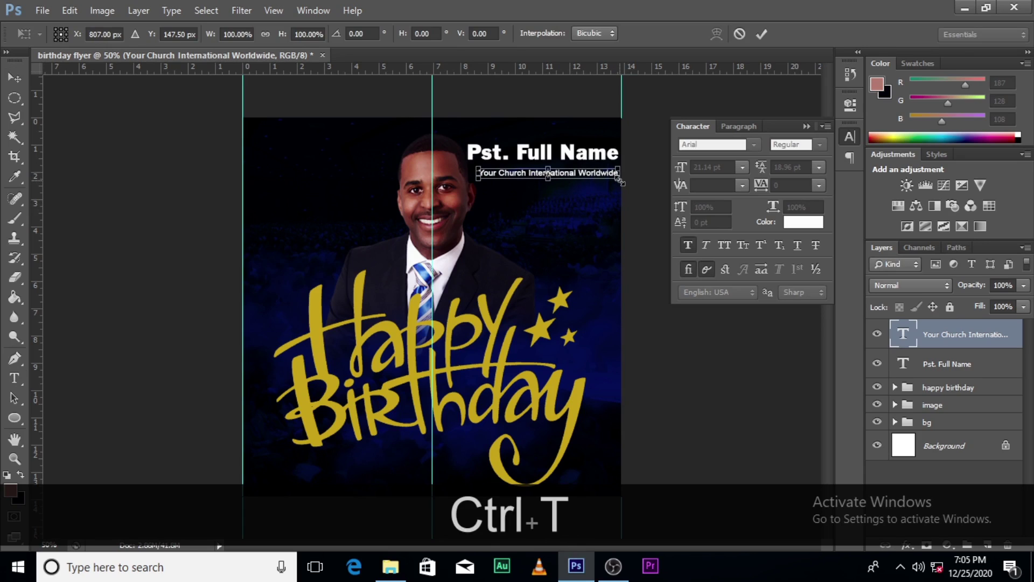
{"action": "left_click_drag", "start_coordinate": [619, 182], "coordinate": [621, 180]}
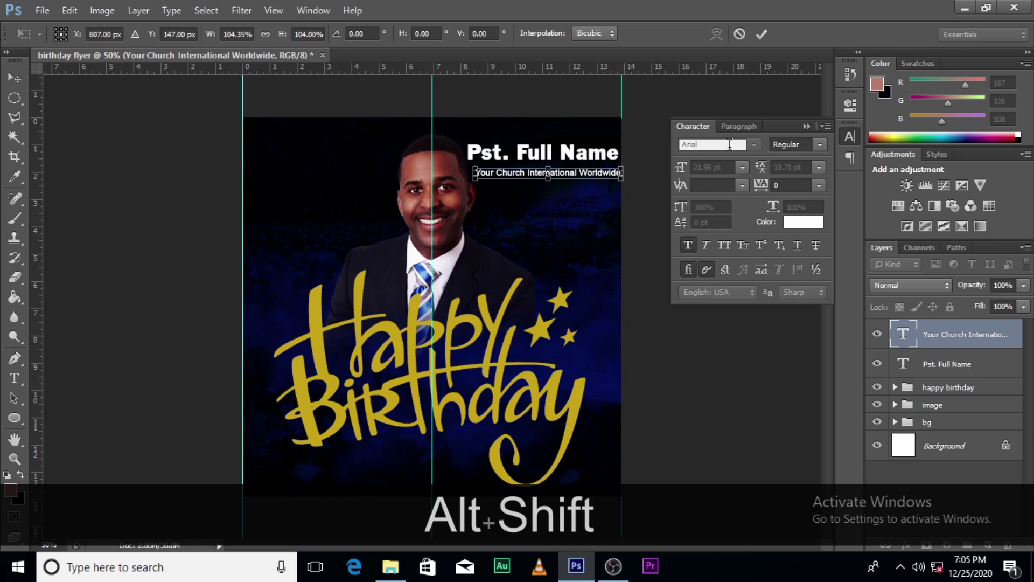
{"action": "key", "text": "Return"}
{"action": "key", "text": "shift+Up"}
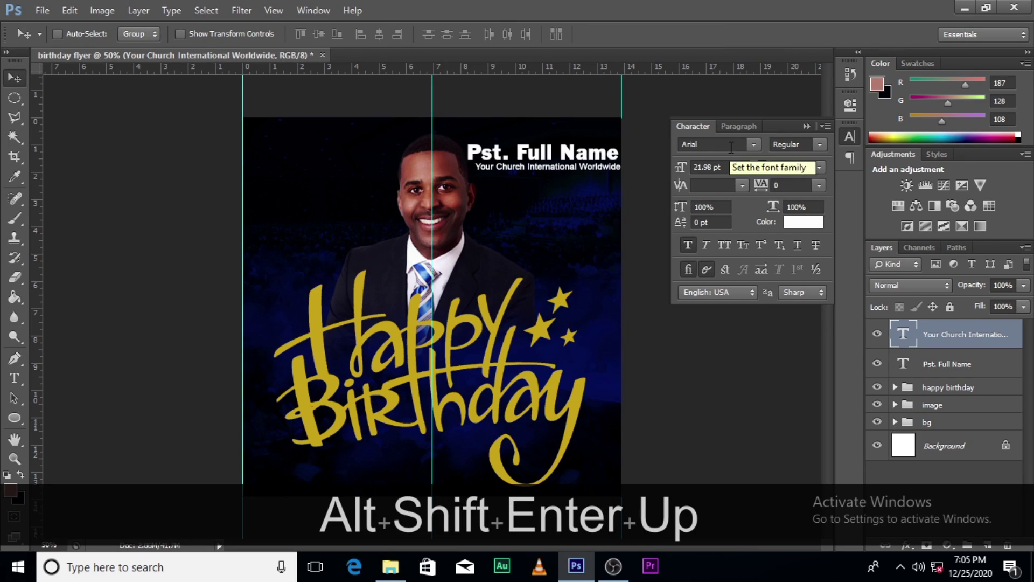
{"action": "key", "text": "Left"}
{"action": "key", "text": "Left"}
{"action": "key", "text": "Left"}
{"action": "key", "text": "Left"}
{"action": "key", "text": "Left"}
{"action": "key", "text": "Left"}
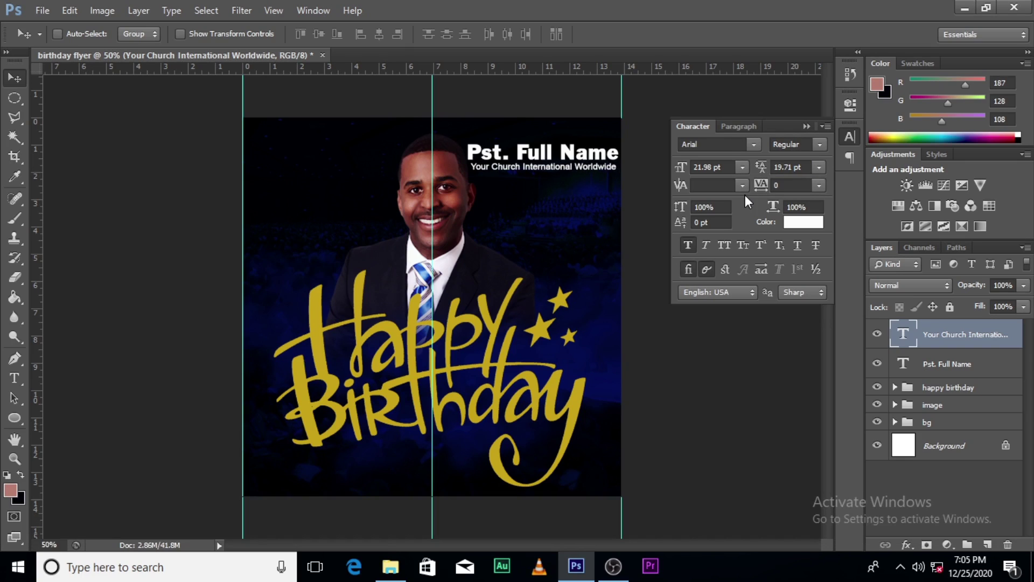
Recolour the church text with gold sampled from the Happy Birthday lettering and collapse the character settings.
{"action": "left_click", "coordinate": [803, 222]}
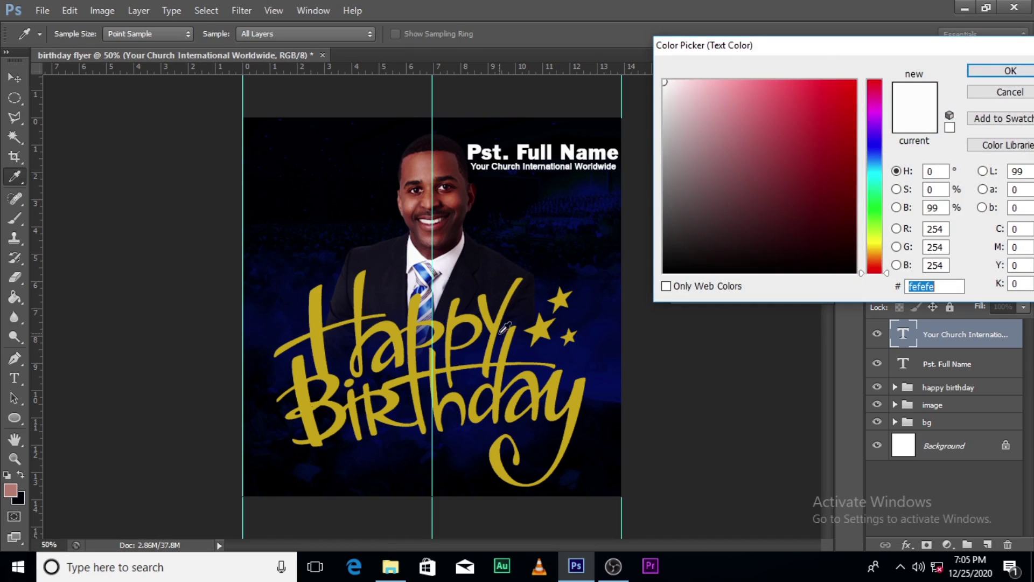
{"action": "left_click", "coordinate": [486, 311]}
{"action": "left_click", "coordinate": [1005, 76]}
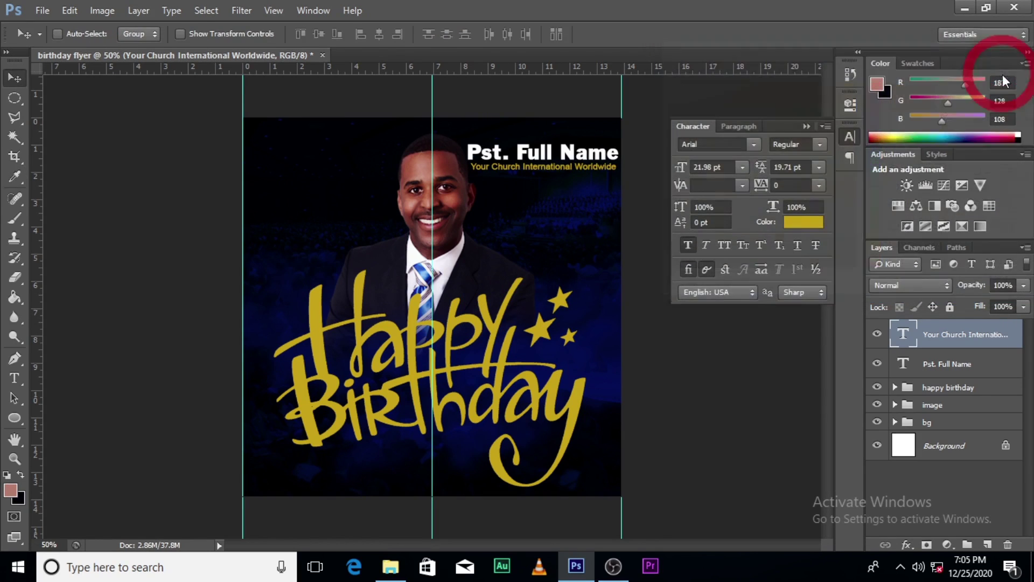
{"action": "left_click", "coordinate": [811, 130]}
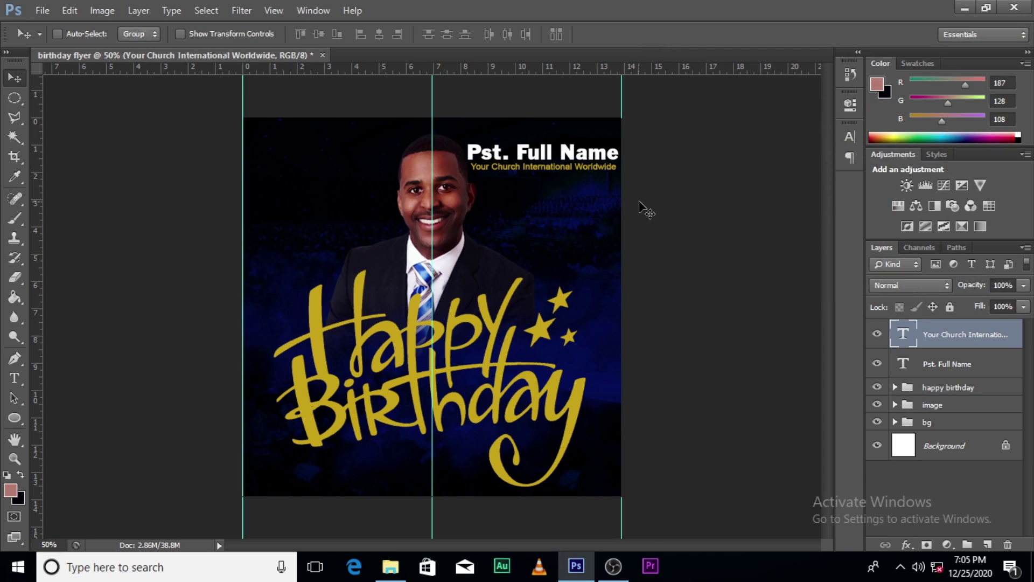
Group the church and Pst. Full Name text layers and name the group "name n church".
{"action": "key", "text": "shift"}
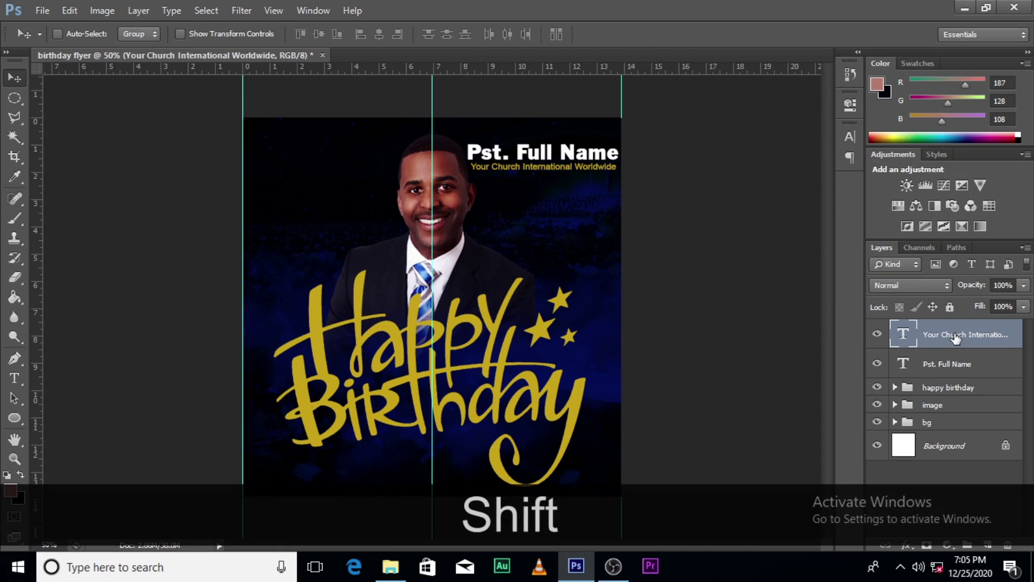
{"action": "key", "text": "shift"}
{"action": "left_click", "coordinate": [946, 367], "text": "shift"}
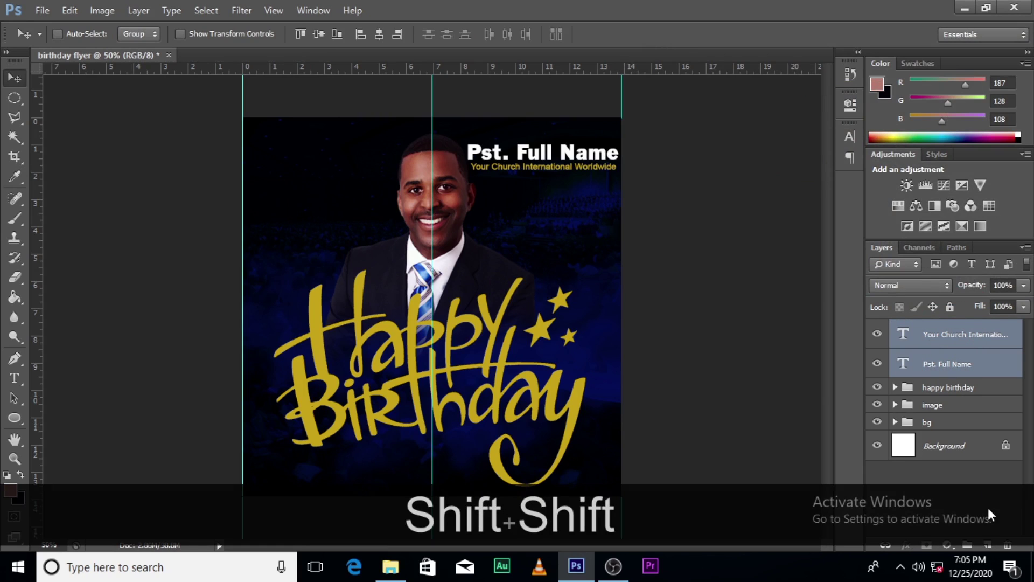
{"action": "key", "text": "ctrl+g"}
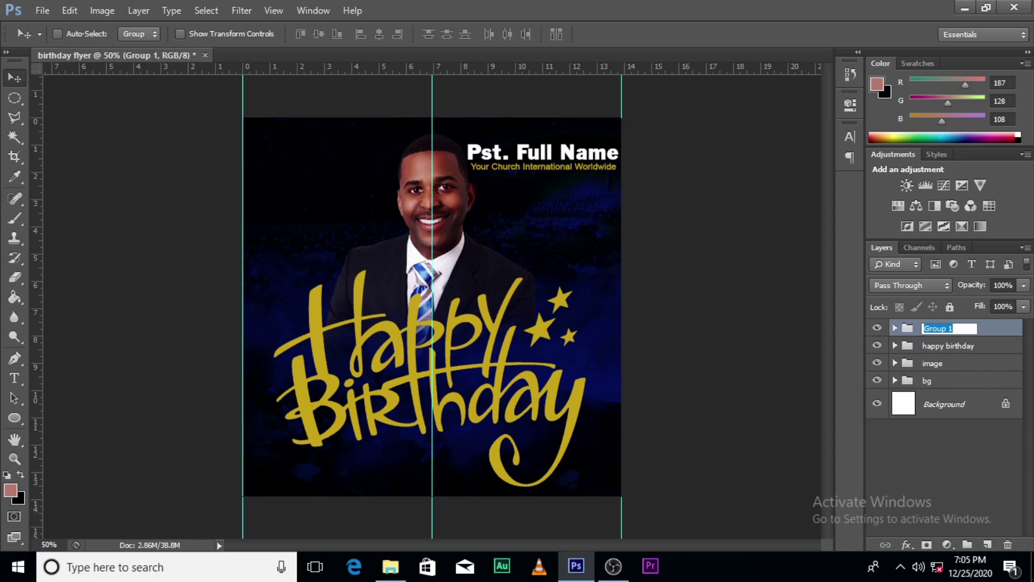
{"action": "type", "text": "name"}
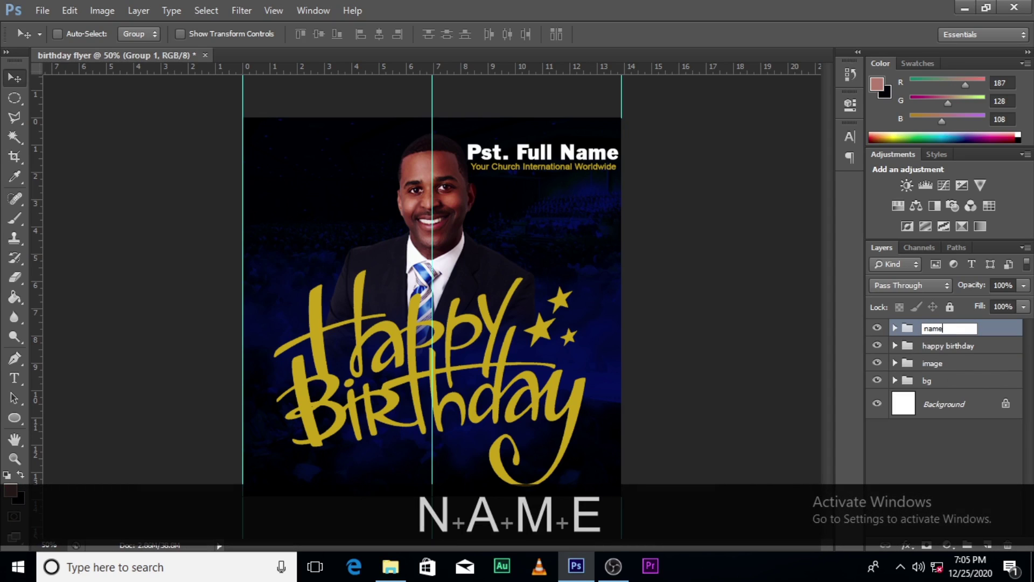
{"action": "type", "text": " n church"}
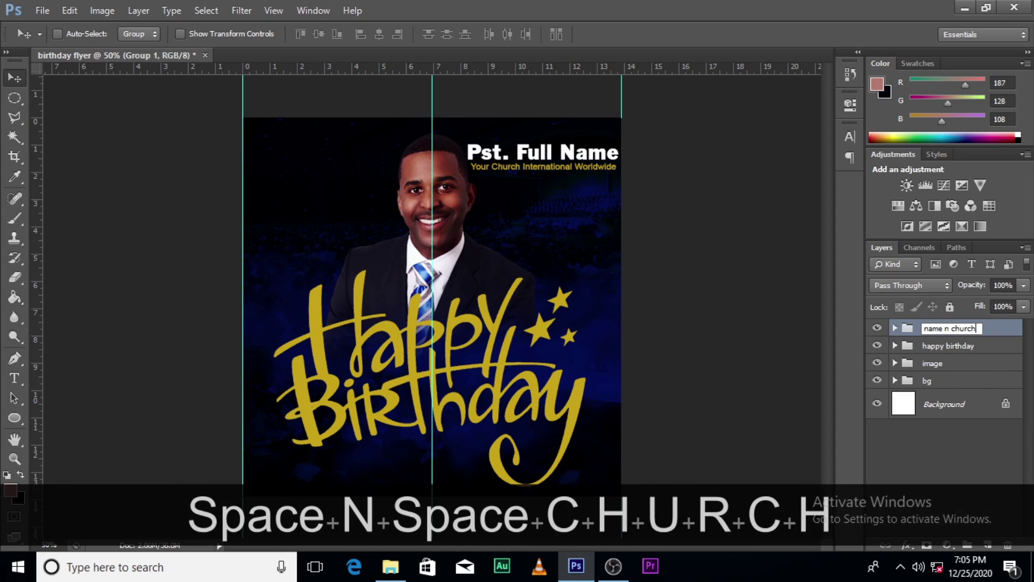
{"action": "key", "text": "Return"}
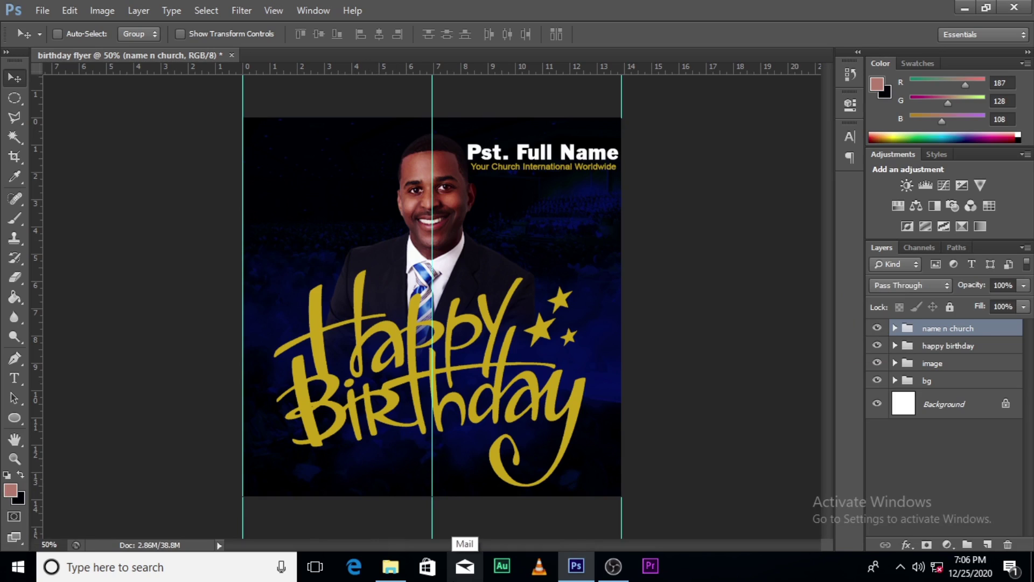
Add a gold Arial text layer reading "socialmediahandle.com" below the Happy Birthday lettering.
{"action": "mouse_move", "coordinate": [402, 576]}
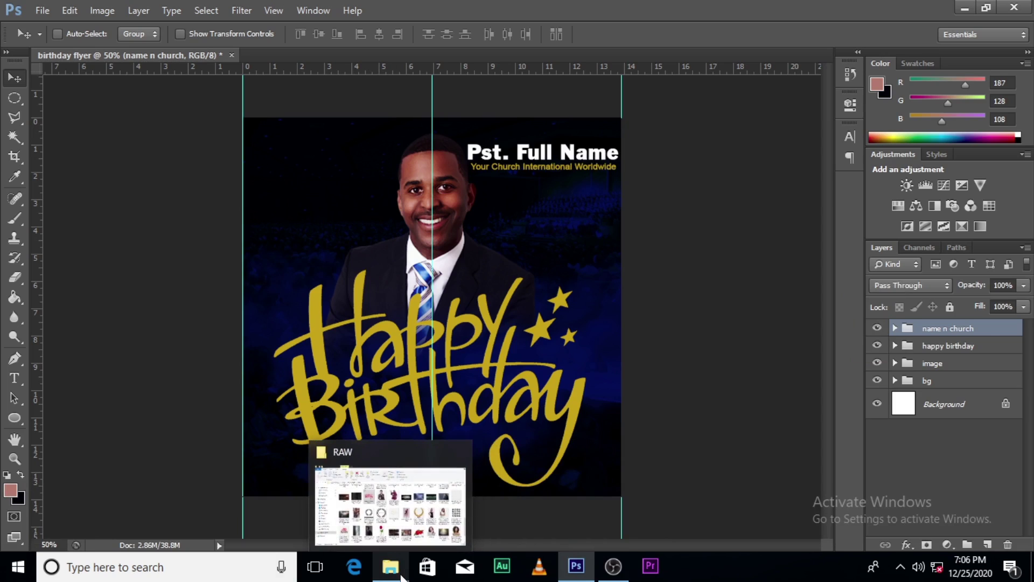
{"action": "left_click", "coordinate": [477, 15]}
{"action": "key", "text": "t"}
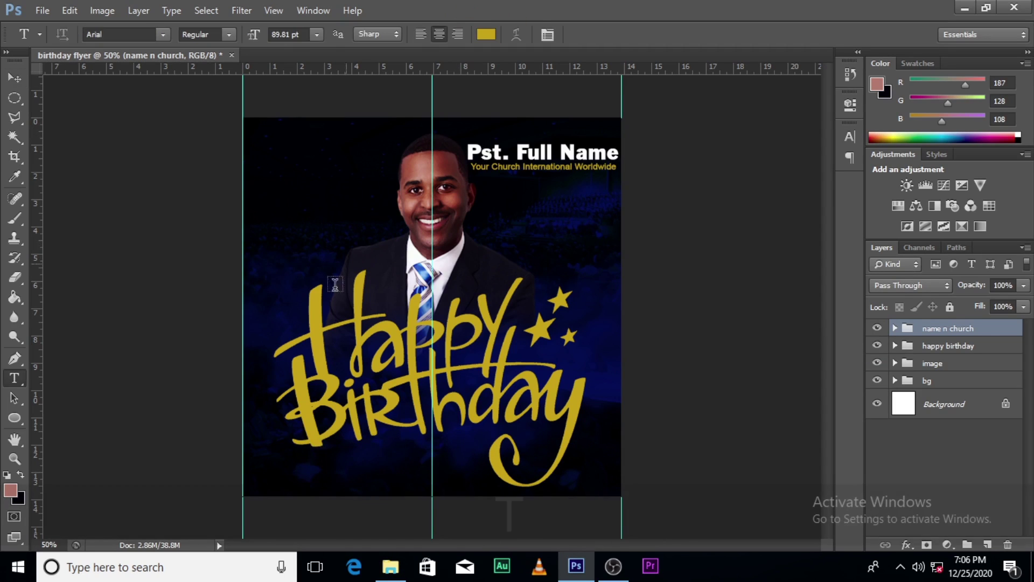
{"action": "left_click", "coordinate": [390, 461]}
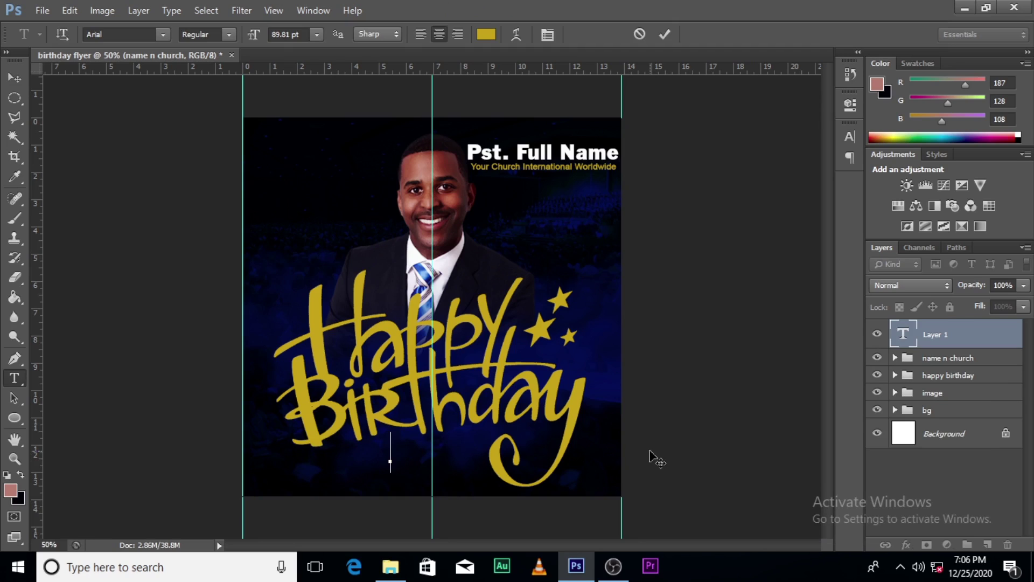
{"action": "type", "text": "soc"}
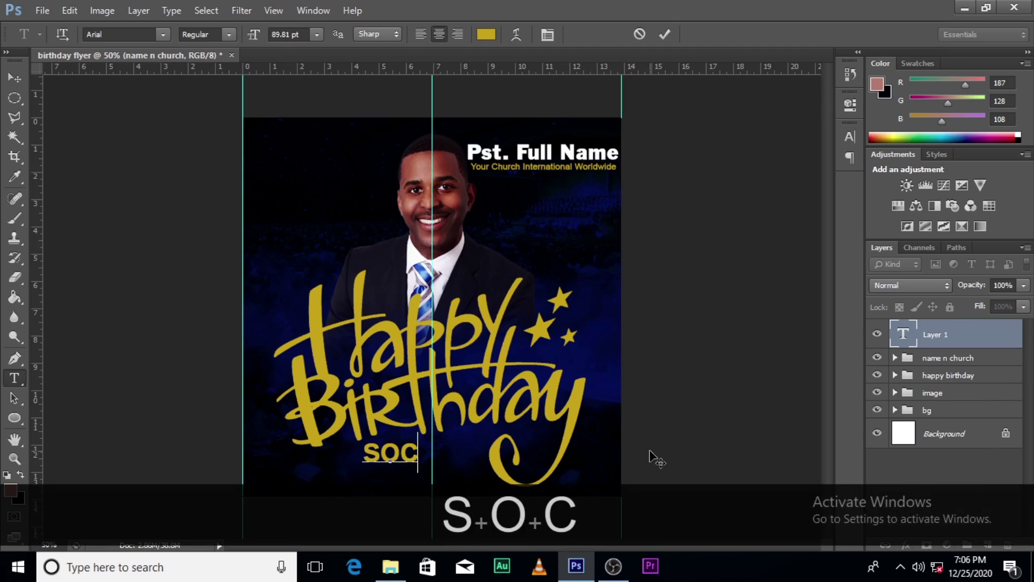
{"action": "type", "text": "ialmedia"}
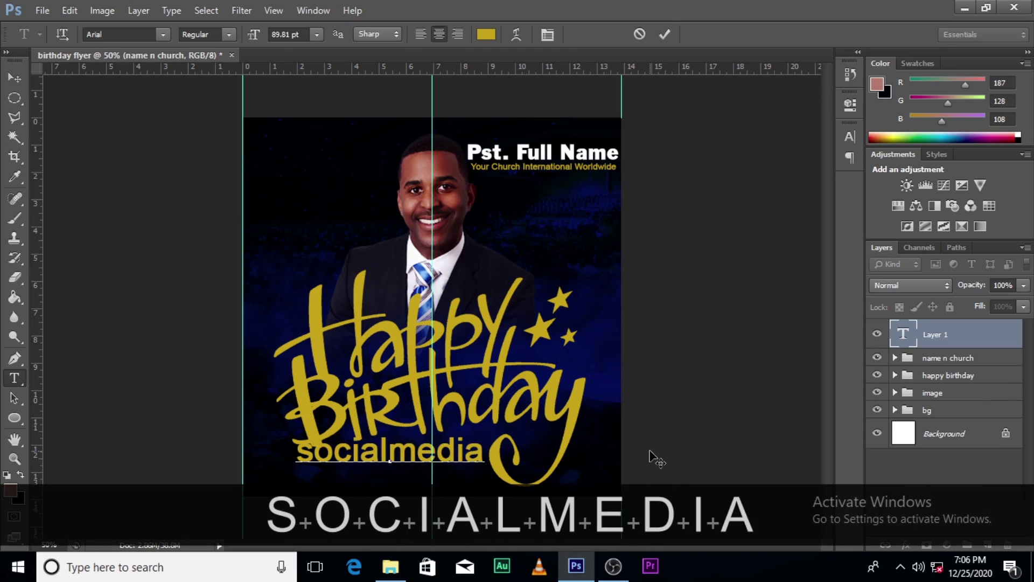
{"action": "type", "text": "handle"}
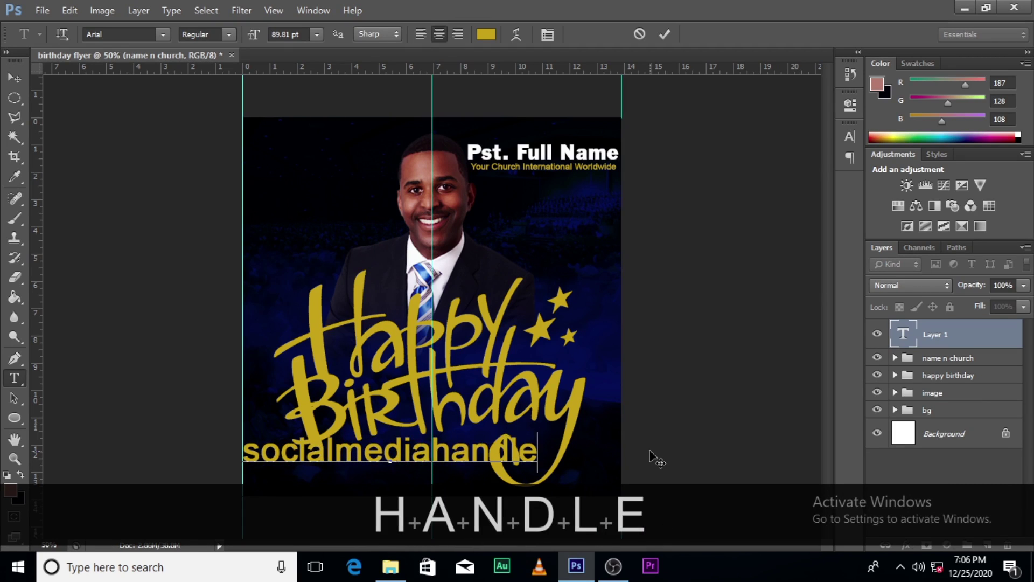
{"action": "type", "text": ".com"}
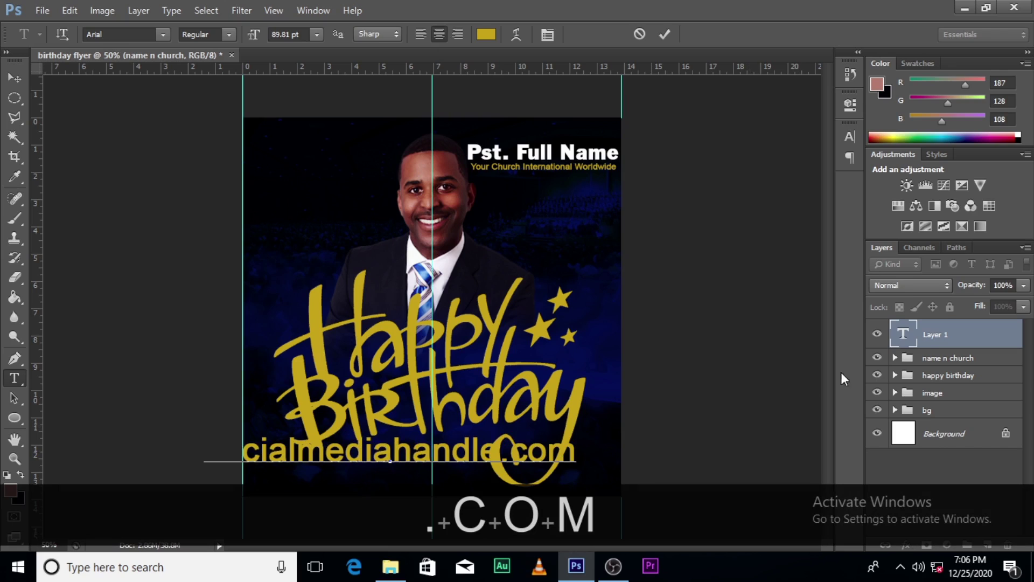
{"action": "left_click", "coordinate": [926, 338]}
Scale the socialmediahandle.com text down proportionally from its centre to about 38.89 pt and commit the transform.
{"action": "key", "text": "ctrl+t"}
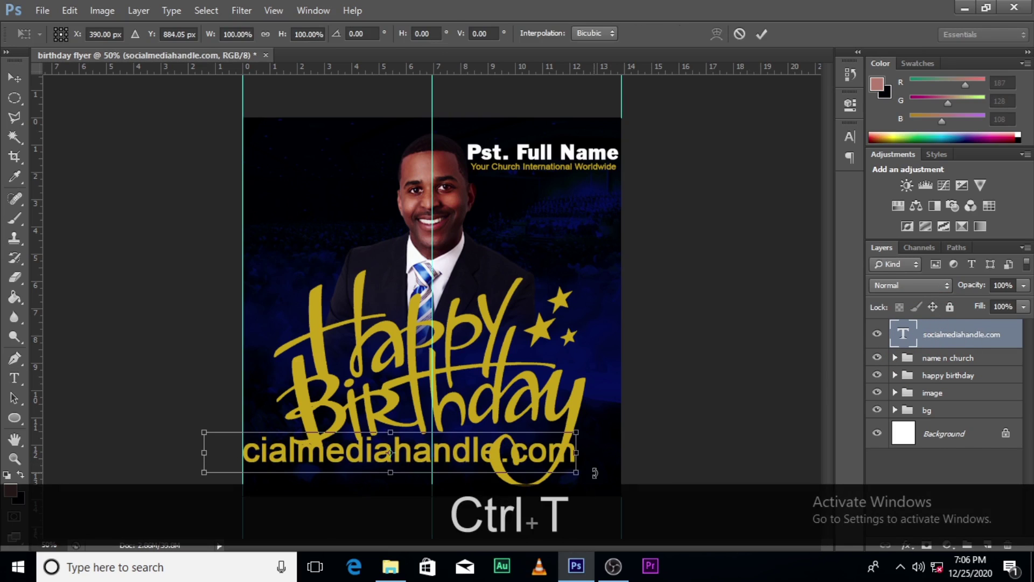
{"action": "left_click_drag", "start_coordinate": [576, 474], "coordinate": [472, 442]}
{"action": "key", "text": "Return"}
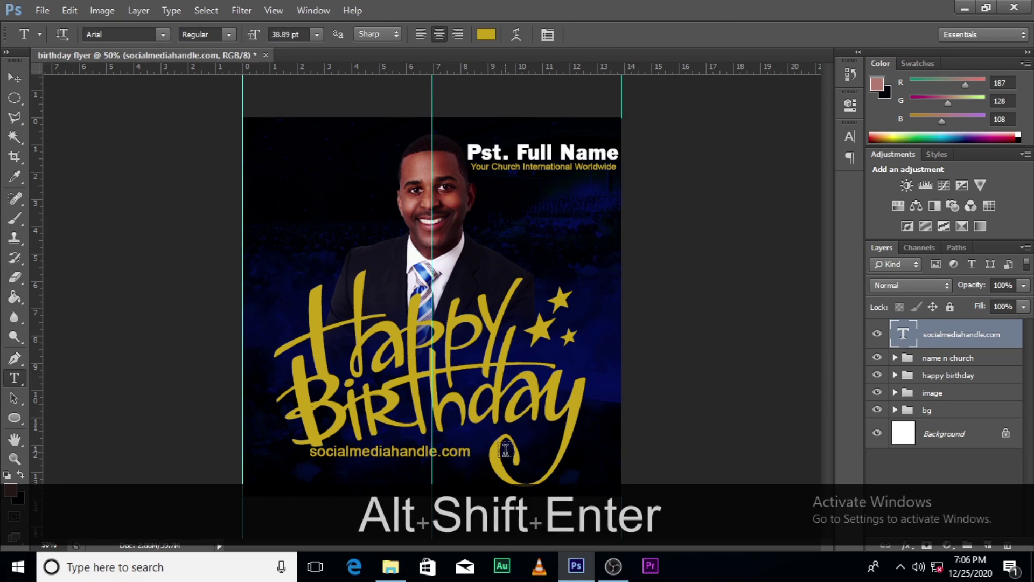
{"action": "key", "text": "v"}
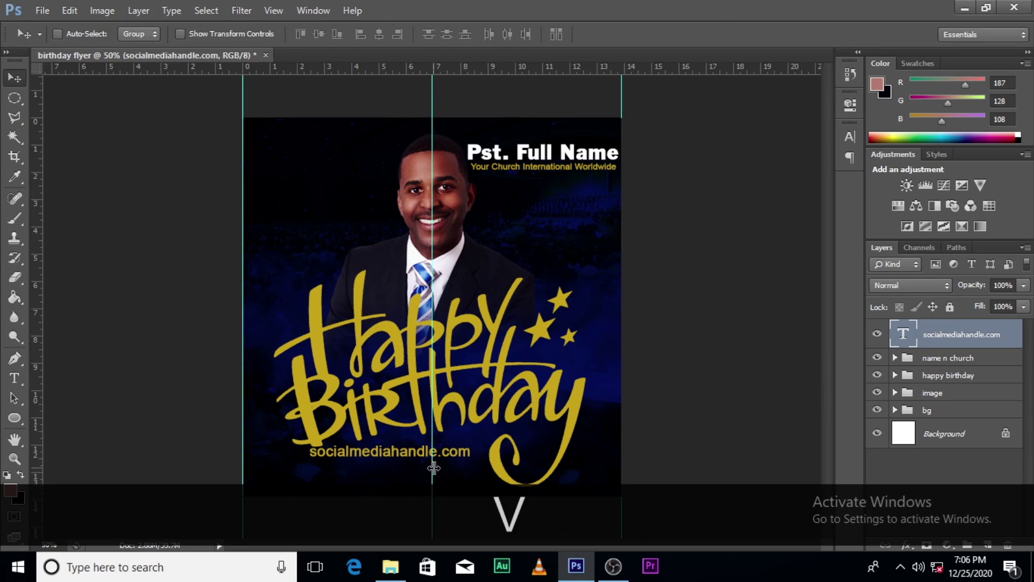
Shorten the social media text below the Happy Birthday lettering to "socialmediahandle" by removing its ".com" ending.
{"action": "double_click", "coordinate": [910, 334]}
{"action": "key", "text": "Right"}
{"action": "key", "text": "BackSpace"}
{"action": "key", "text": "BackSpace"}
{"action": "key", "text": "BackSpace"}
{"action": "key", "text": "BackSpace"}
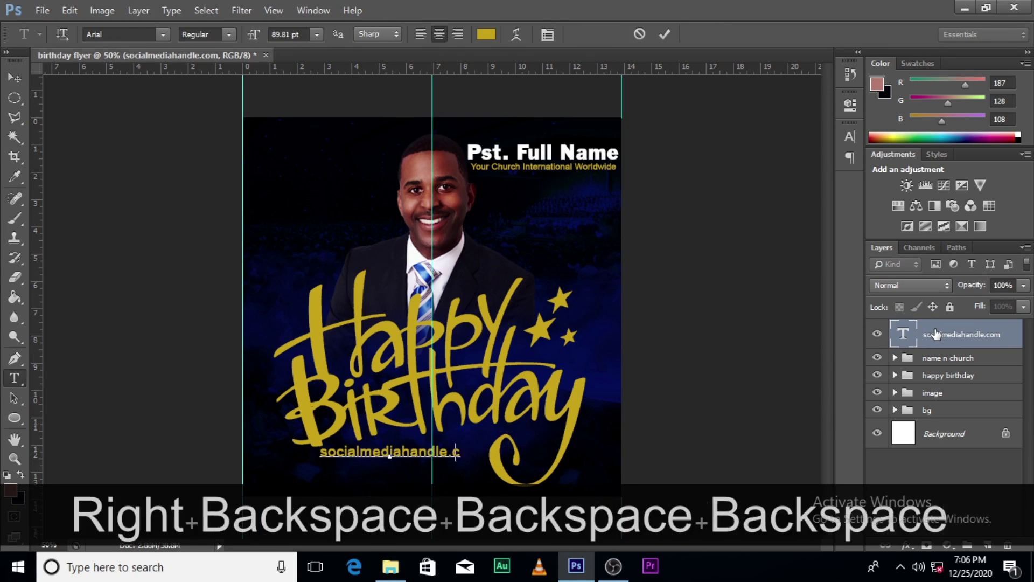
{"action": "left_click", "coordinate": [937, 335]}
{"action": "key", "text": "v"}
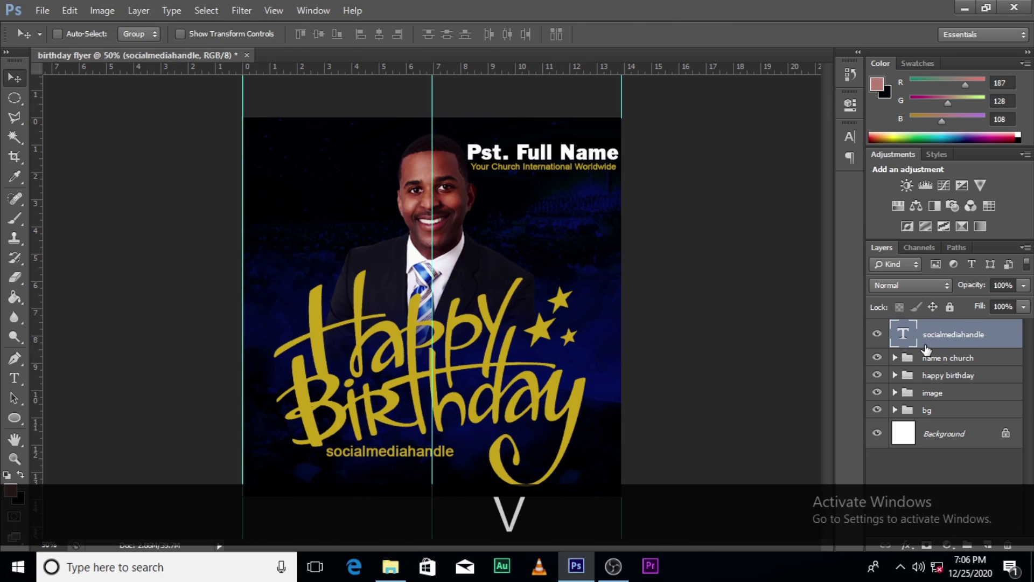
Hide the guides, move the socialmediahandle text down near the flyer's lower edge, and scale it down proportionally from its centre.
{"action": "key", "text": "ctrl+h"}
{"action": "key", "text": "ctrl+t"}
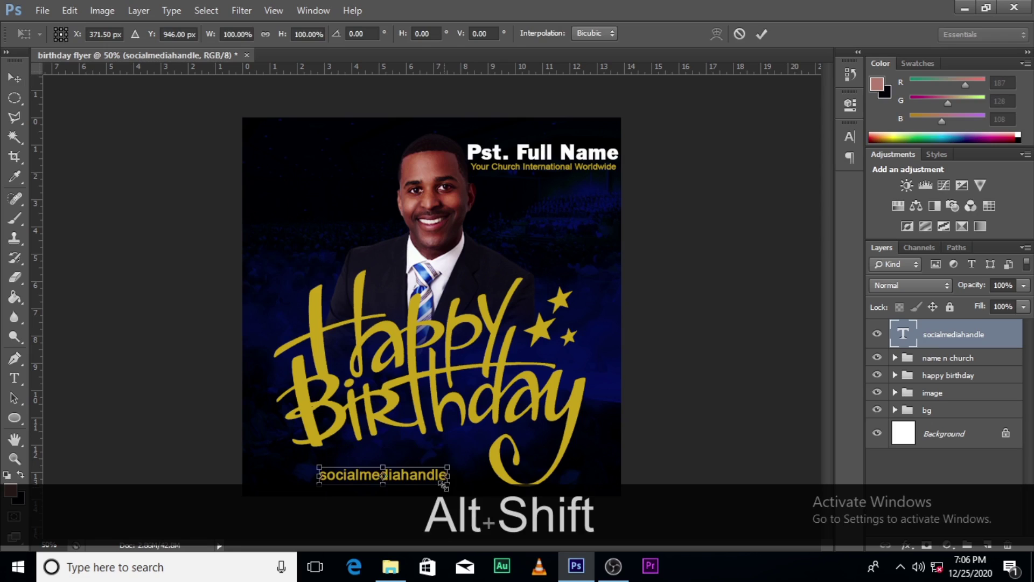
{"action": "left_click_drag", "start_coordinate": [443, 484], "coordinate": [436, 478]}
{"action": "key", "text": "alt+shift+Return"}
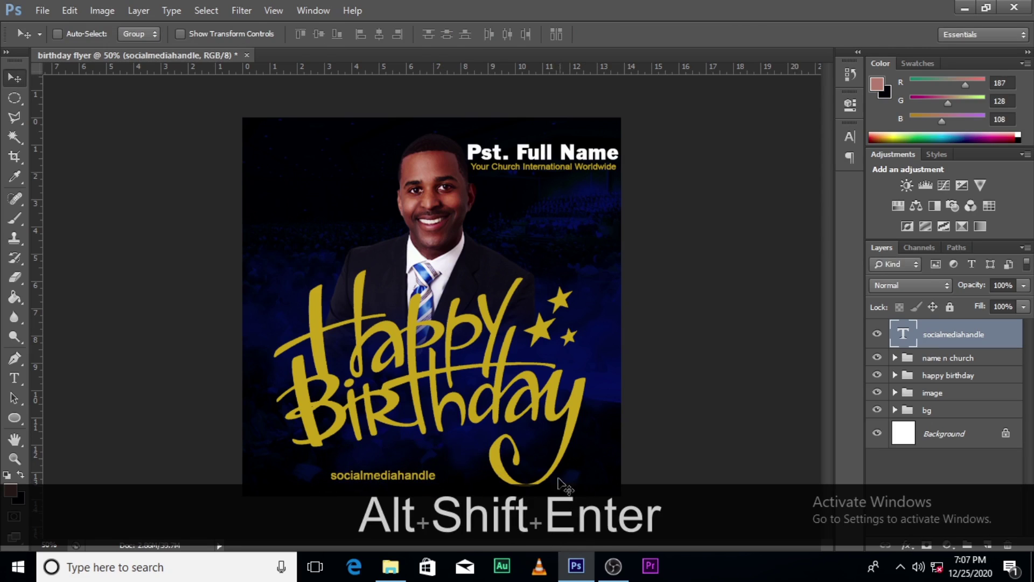
Switch to File Explorer and place the pngtree black-and-white circular social media icons image onto the flyer.
{"action": "left_click", "coordinate": [391, 565]}
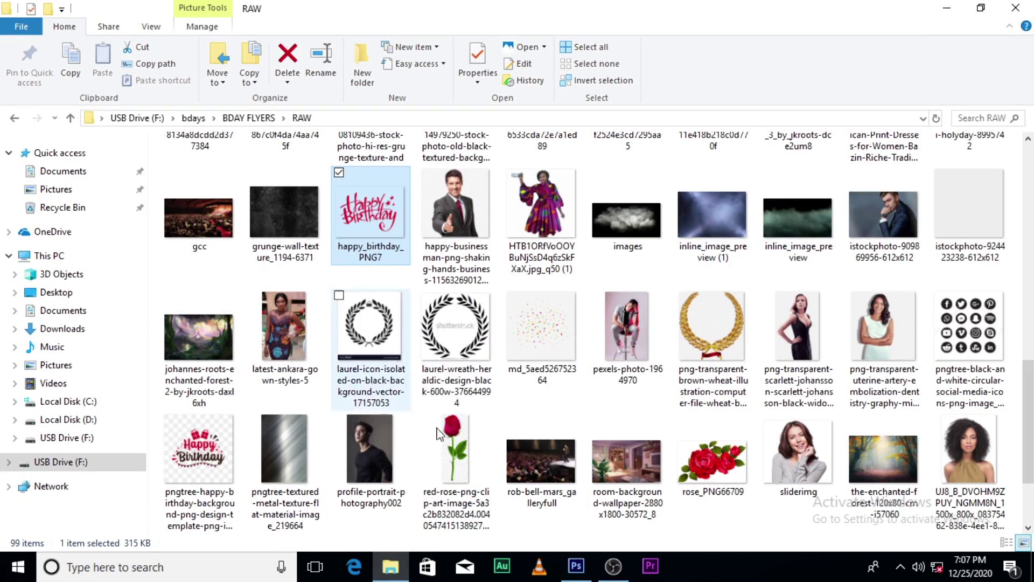
{"action": "left_click_drag", "start_coordinate": [969, 328], "coordinate": [462, 377]}
{"action": "key", "text": "Return"}
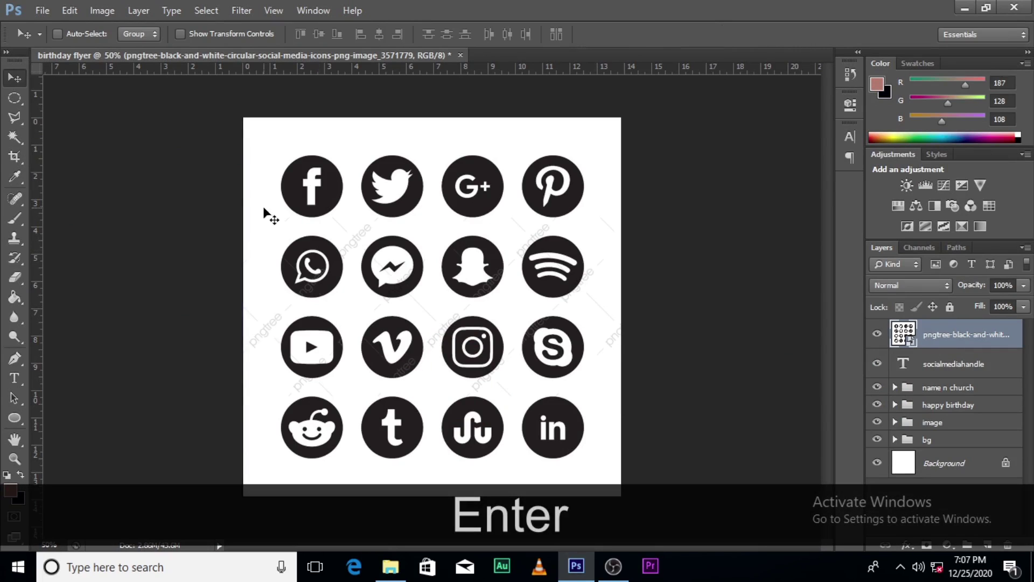
Mask out the icon sheet's white background using a Magic Wand selection and an inverted layer mask, and convert the layer to a smart object.
{"action": "left_click", "coordinate": [14, 136]}
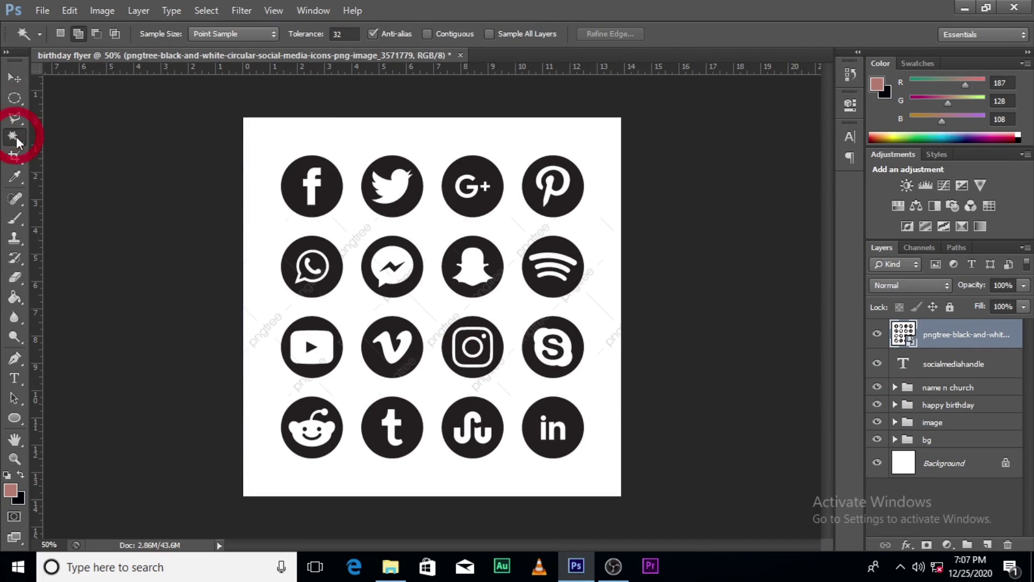
{"action": "left_click", "coordinate": [354, 143]}
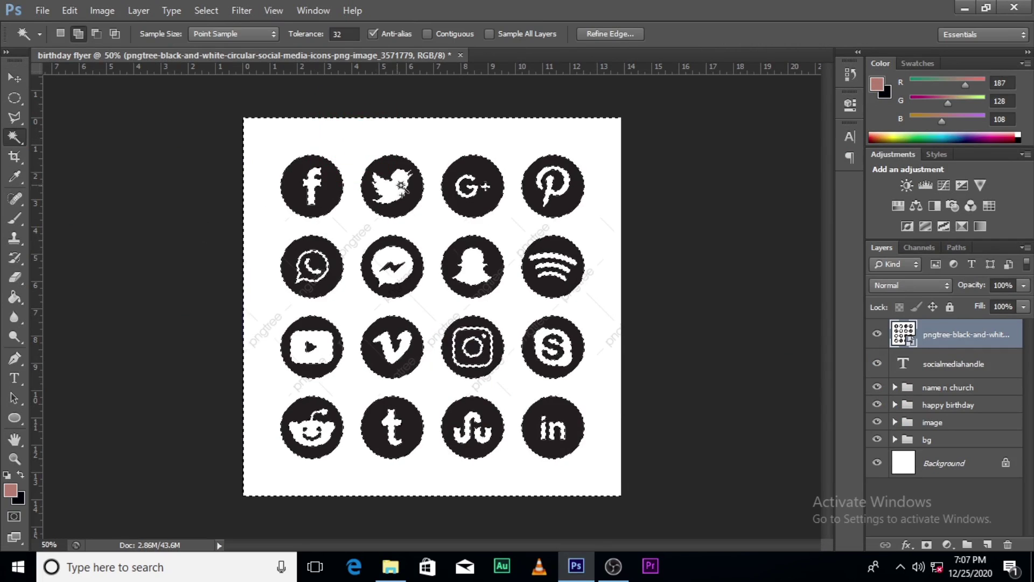
{"action": "left_click", "coordinate": [926, 545]}
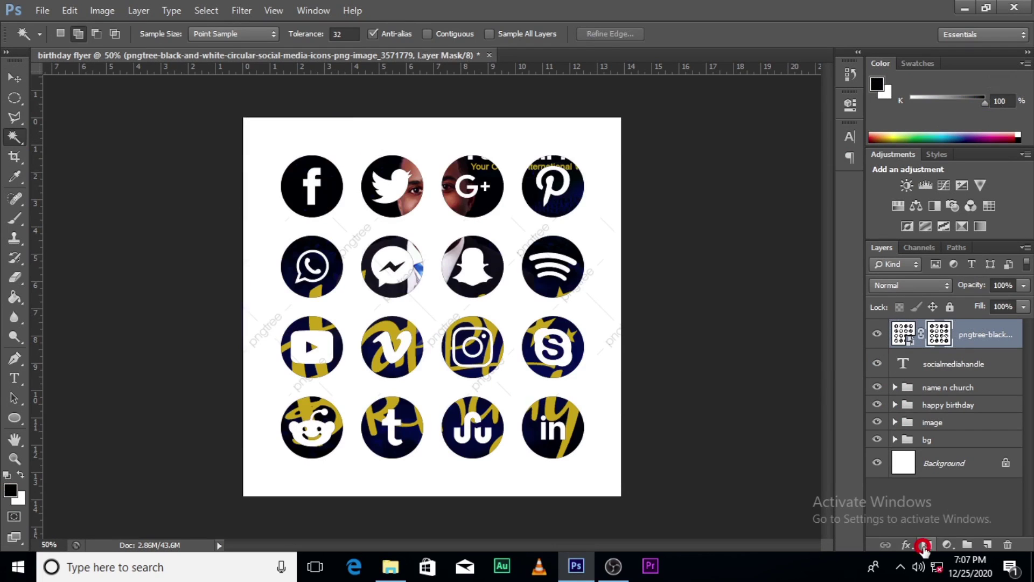
{"action": "double_click", "coordinate": [938, 335]}
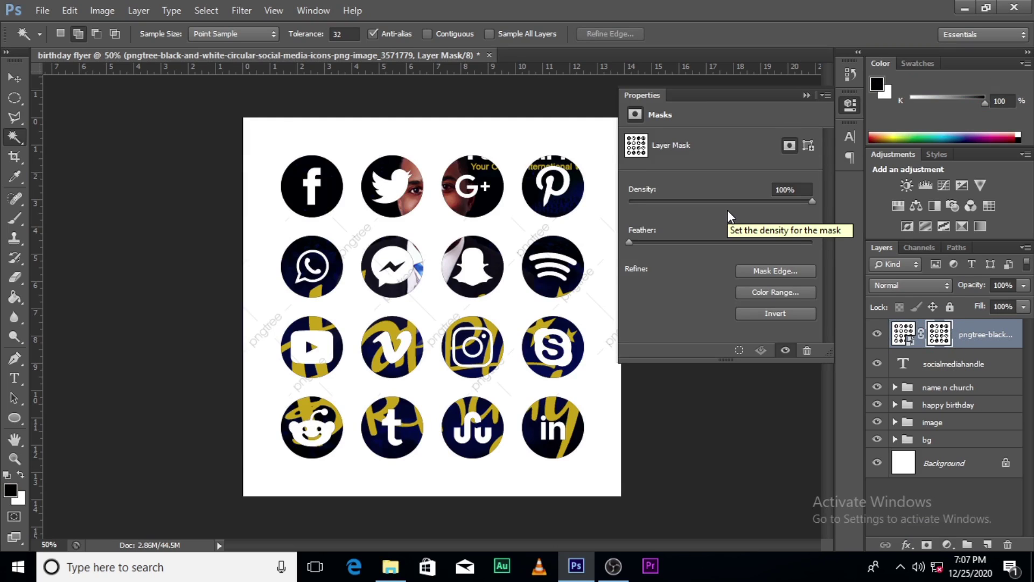
{"action": "left_click", "coordinate": [787, 312]}
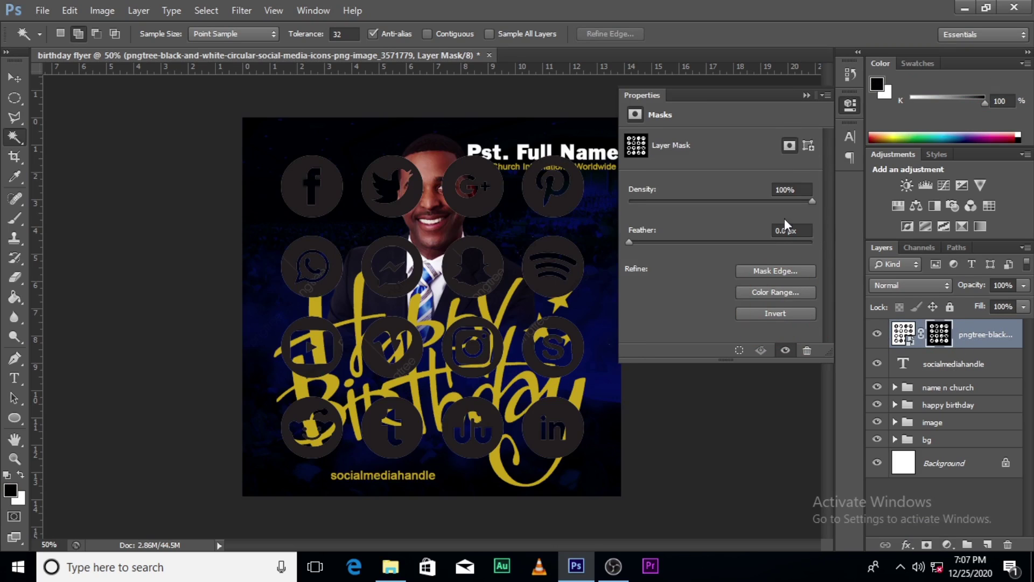
{"action": "left_click", "coordinate": [806, 95]}
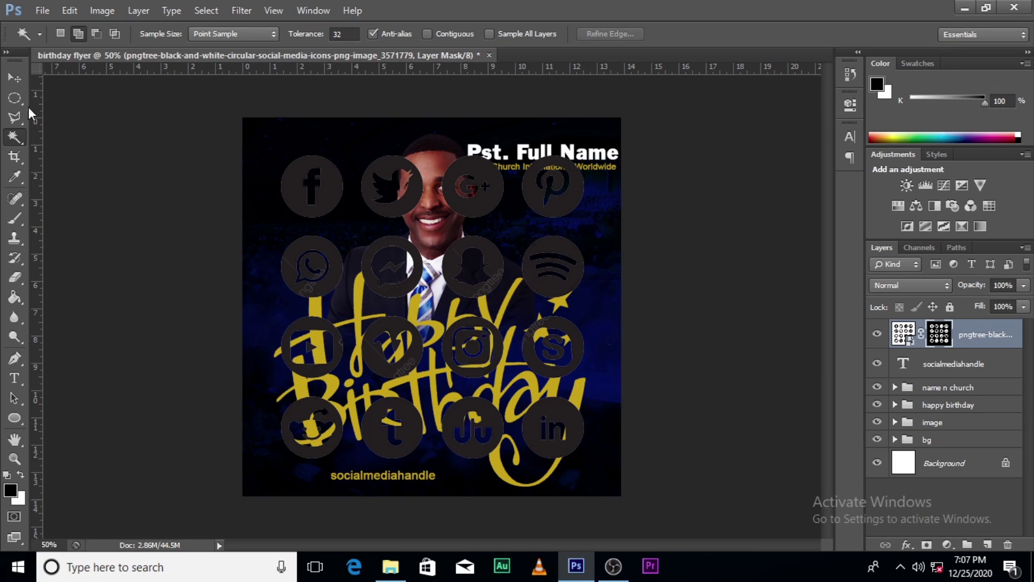
{"action": "right_click", "coordinate": [976, 323]}
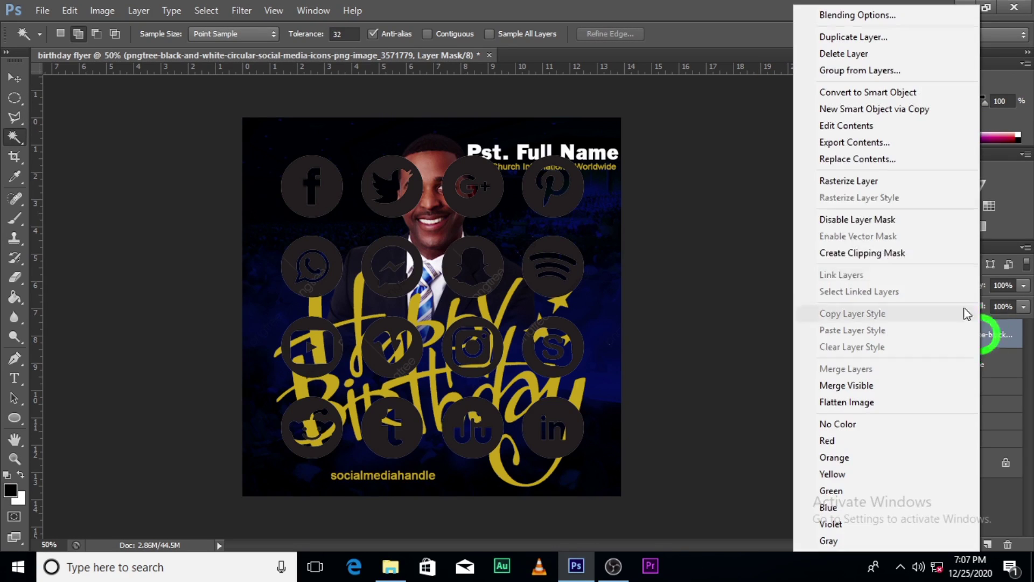
{"action": "left_click", "coordinate": [857, 95]}
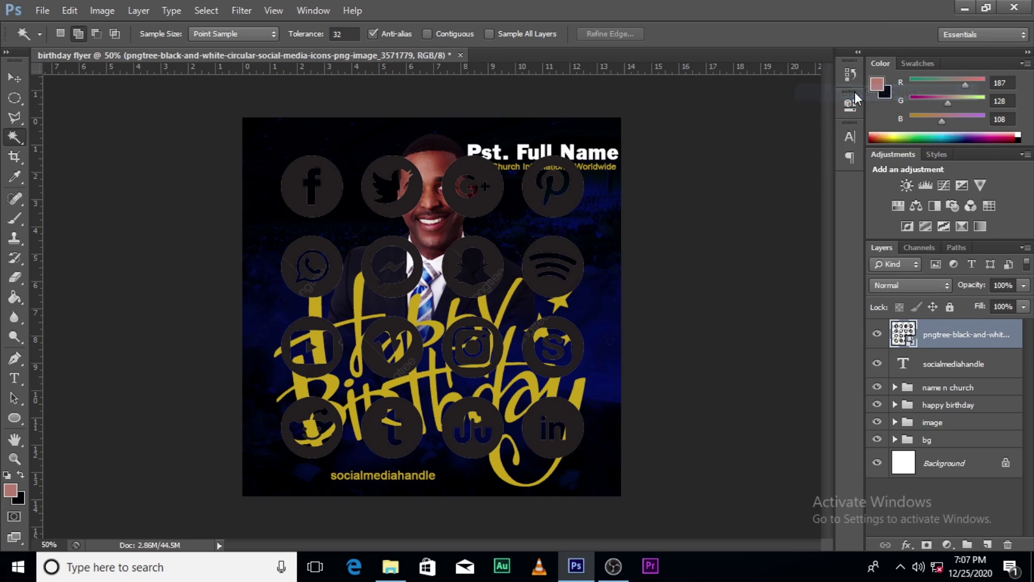
Copy the Facebook and Twitter icons from the icon sheet onto separate layers using rectangular marquee selections.
{"action": "left_click", "coordinate": [16, 100]}
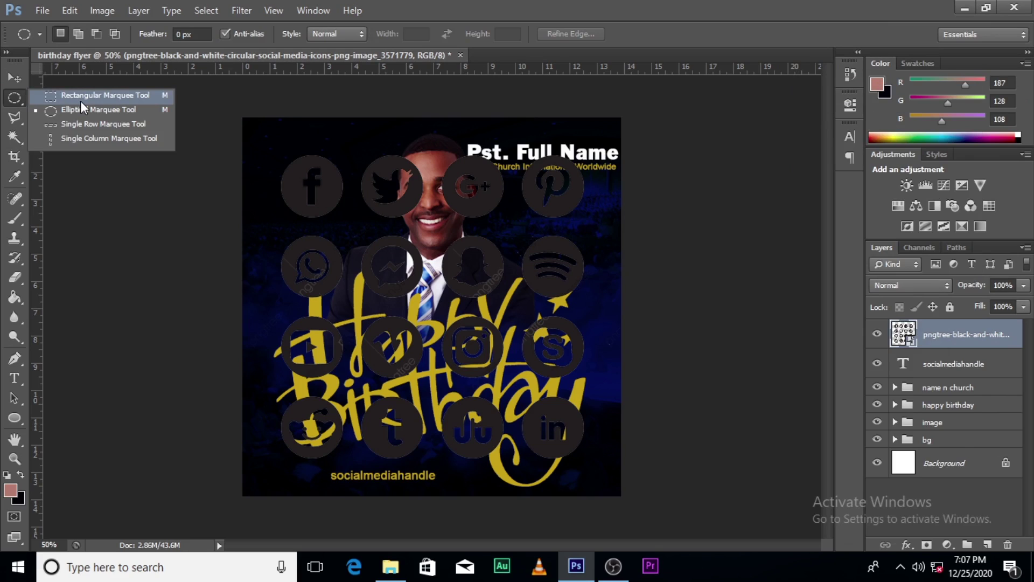
{"action": "left_click", "coordinate": [82, 101]}
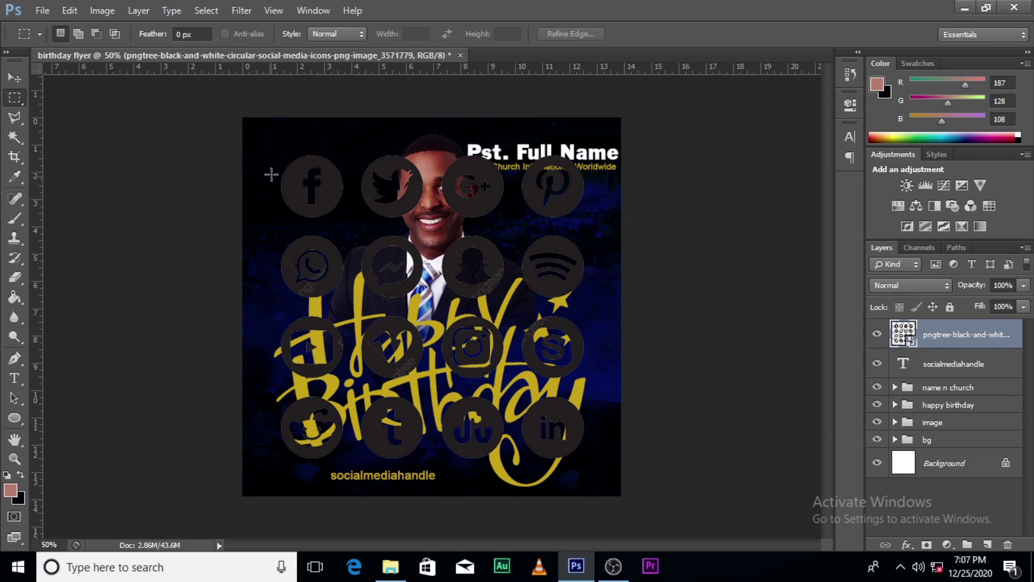
{"action": "left_click_drag", "start_coordinate": [271, 149], "coordinate": [351, 223]}
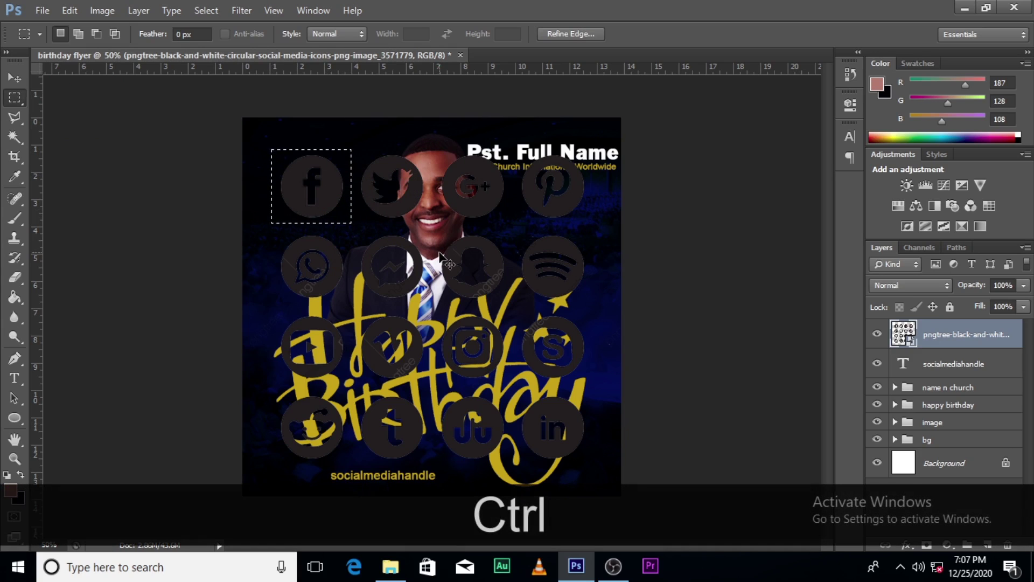
{"action": "key", "text": "ctrl+j"}
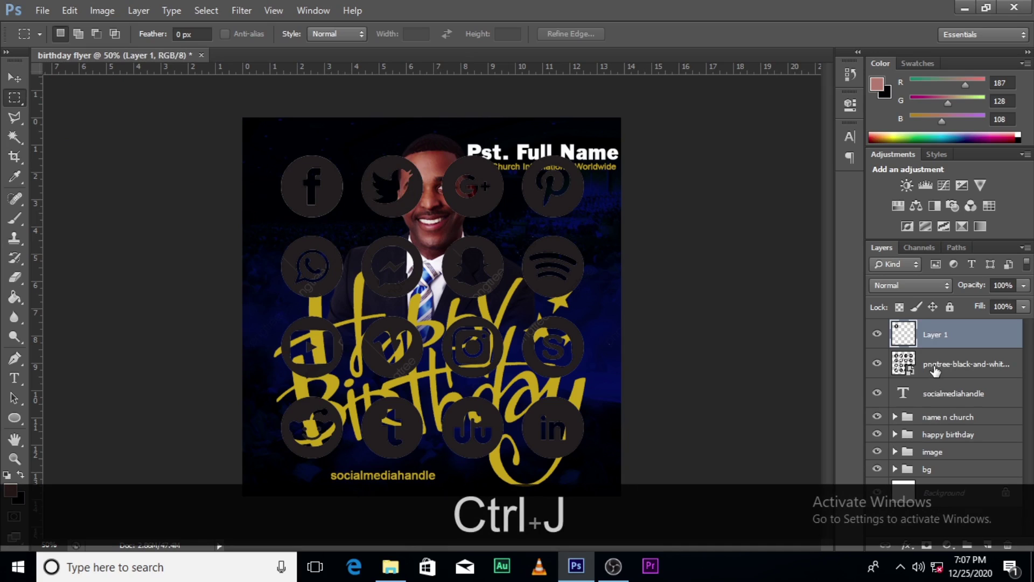
{"action": "left_click", "coordinate": [935, 366]}
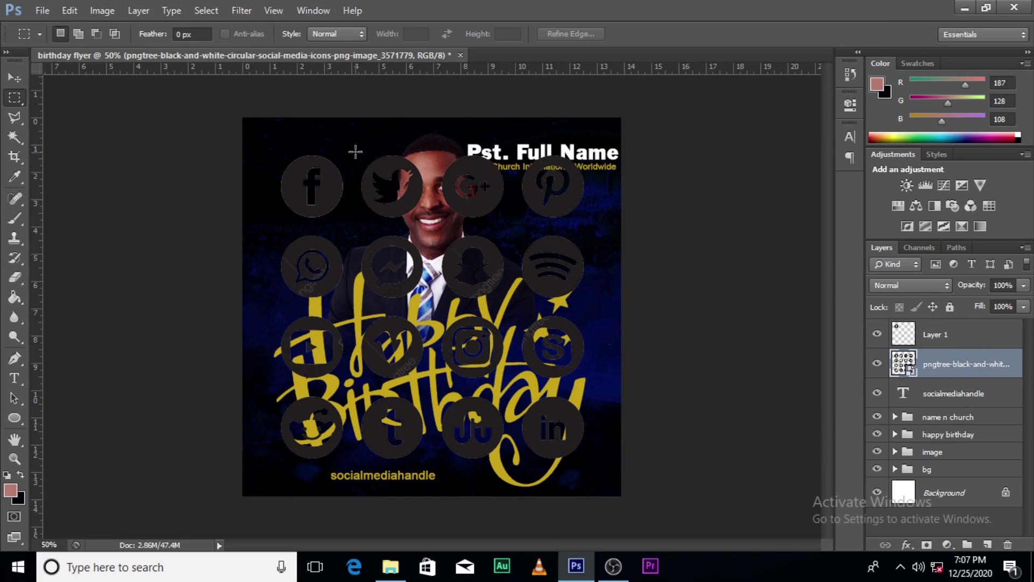
{"action": "left_click_drag", "start_coordinate": [356, 149], "coordinate": [431, 227]}
{"action": "key", "text": "ctrl+j"}
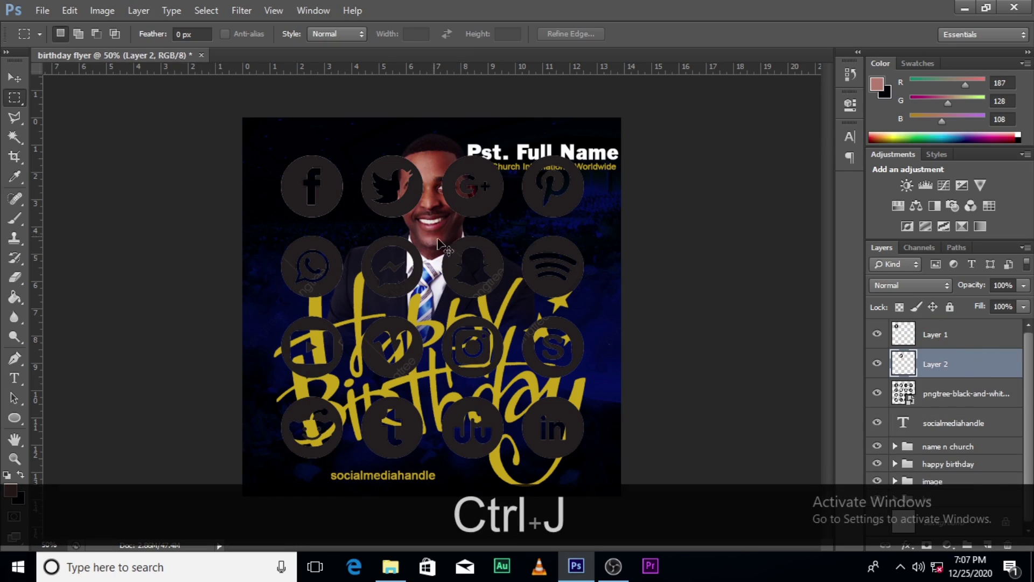
Copy the YouTube and Instagram icons onto separate layers and delete the original icon sheet layer.
{"action": "left_click", "coordinate": [937, 394]}
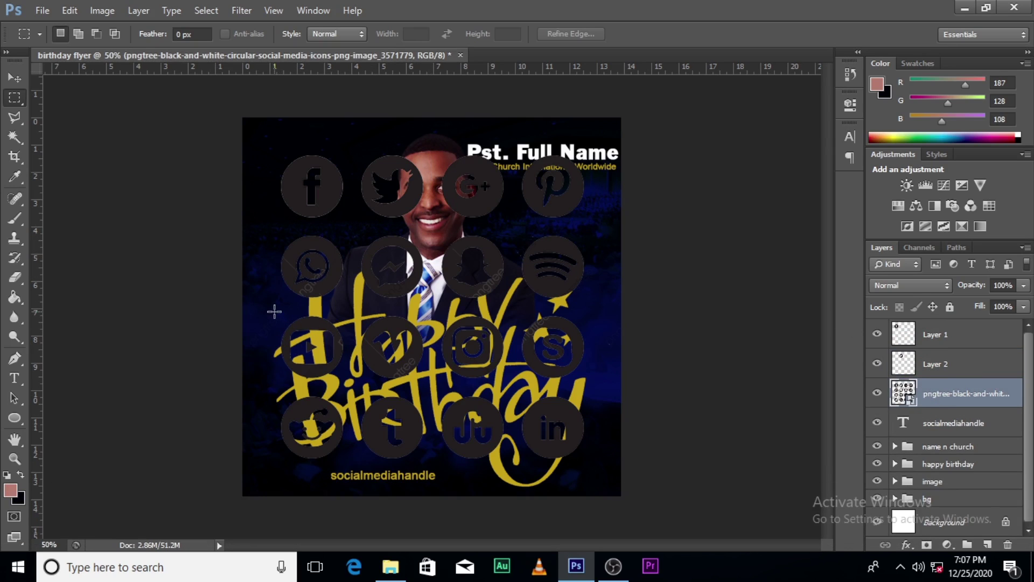
{"action": "left_click_drag", "start_coordinate": [274, 311], "coordinate": [349, 381]}
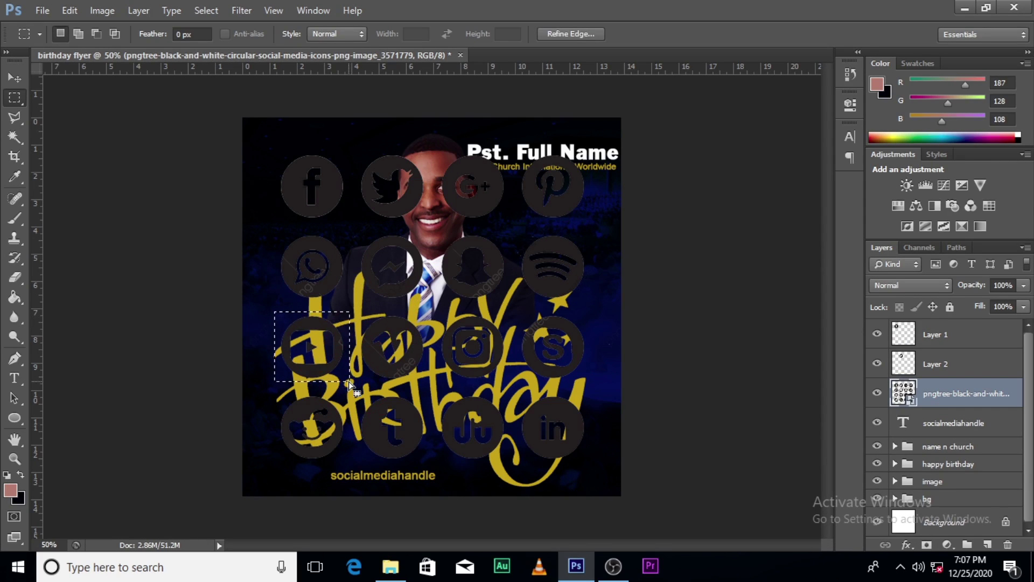
{"action": "key", "text": "ctrl+j"}
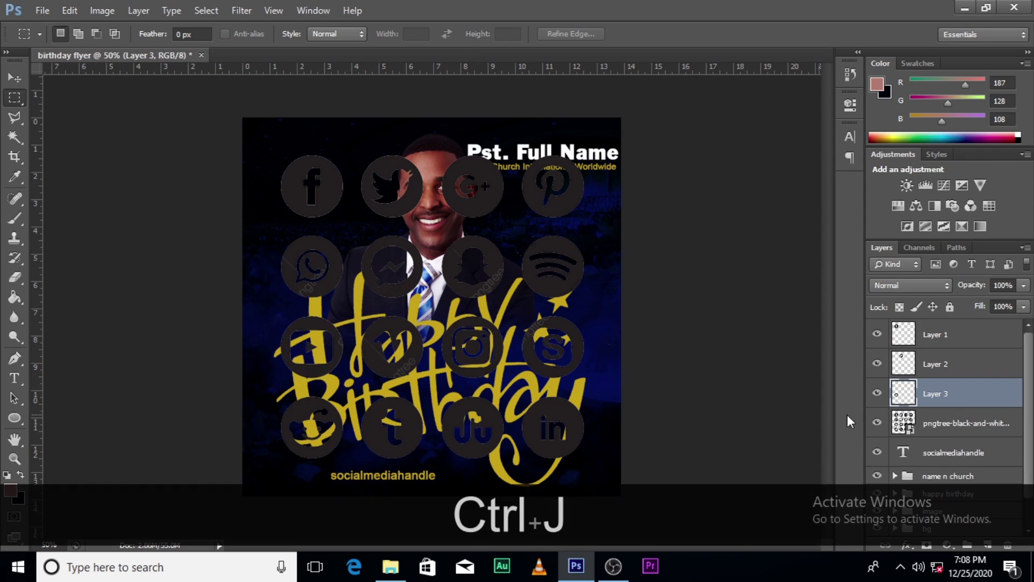
{"action": "left_click", "coordinate": [938, 426]}
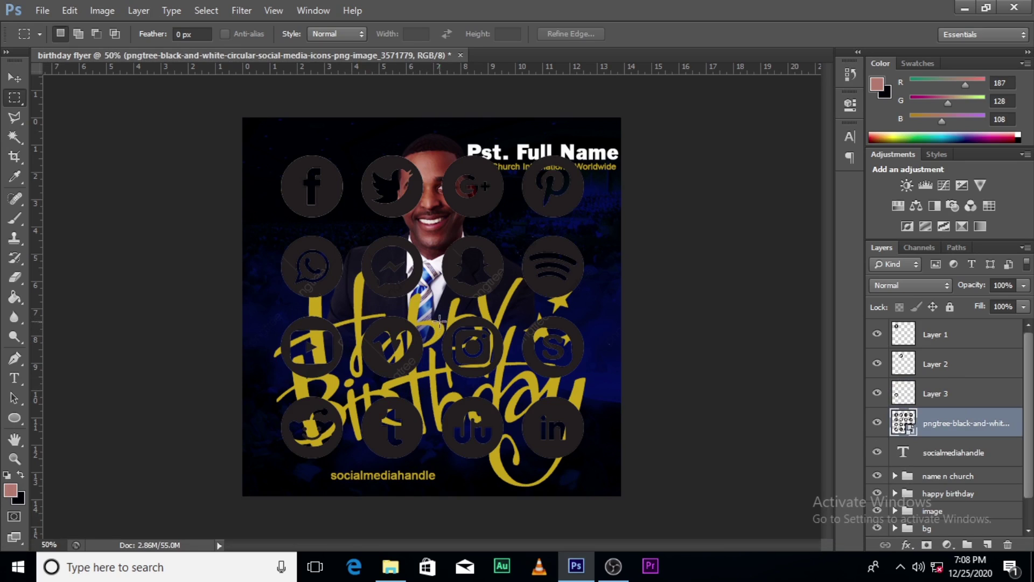
{"action": "left_click_drag", "start_coordinate": [434, 312], "coordinate": [507, 380]}
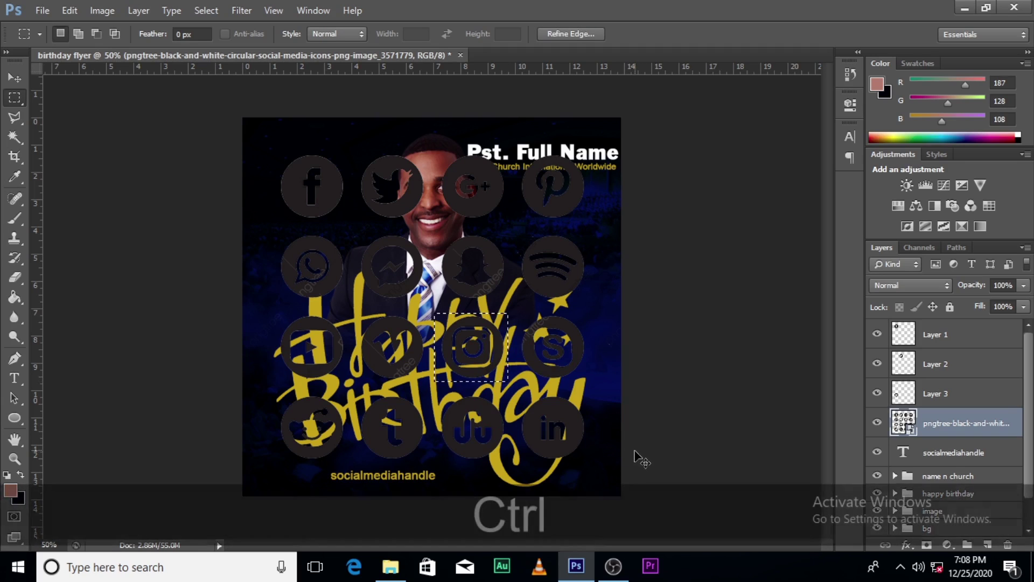
{"action": "key", "text": "ctrl+j"}
{"action": "left_click", "coordinate": [937, 455]}
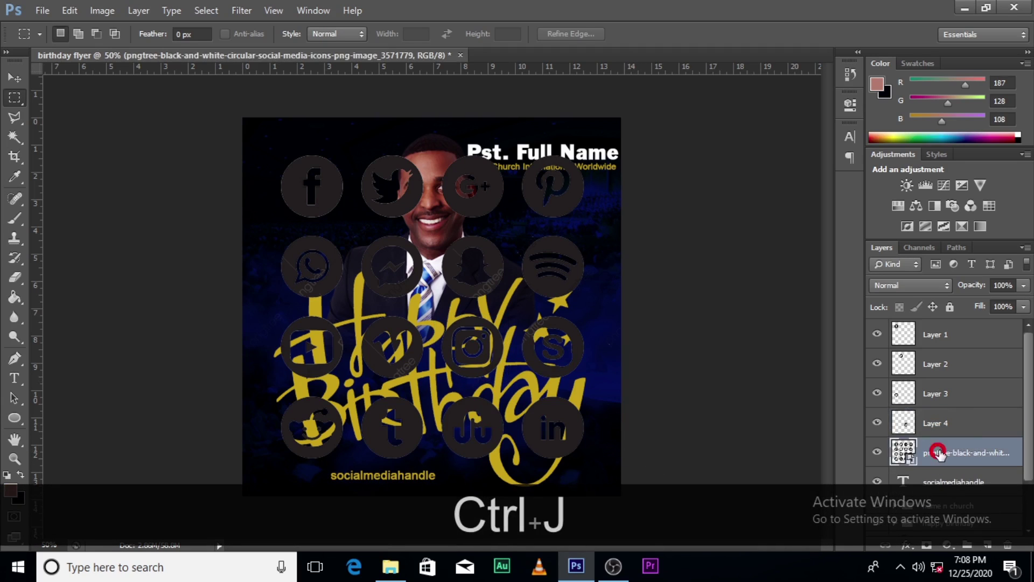
{"action": "key", "text": "Delete"}
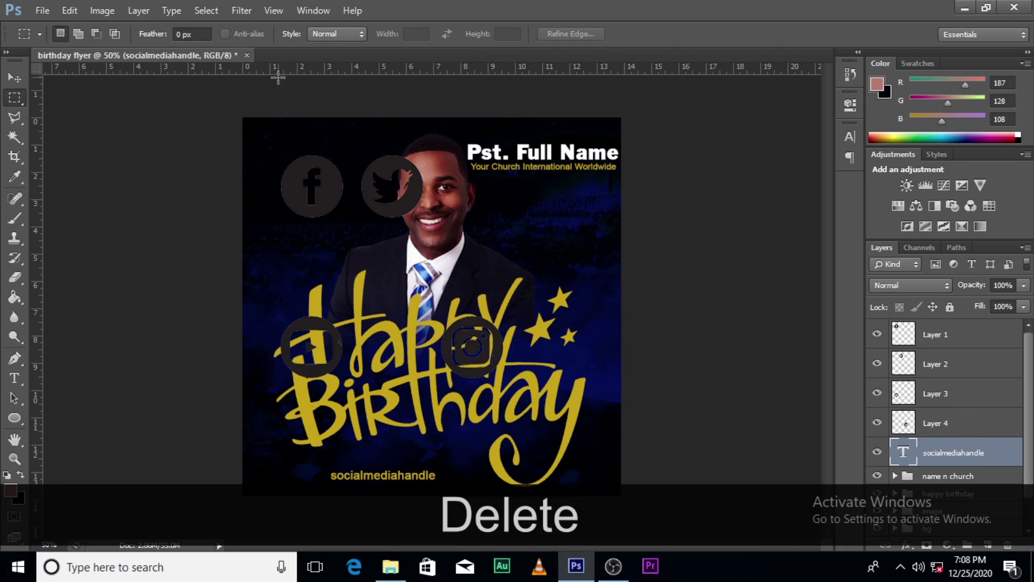
Add horizontal guides along the upper and lower edges of the Facebook and Twitter icons, and identify the two icons' layers.
{"action": "left_click_drag", "start_coordinate": [287, 67], "coordinate": [278, 154]}
{"action": "left_click_drag", "start_coordinate": [290, 78], "coordinate": [288, 218]}
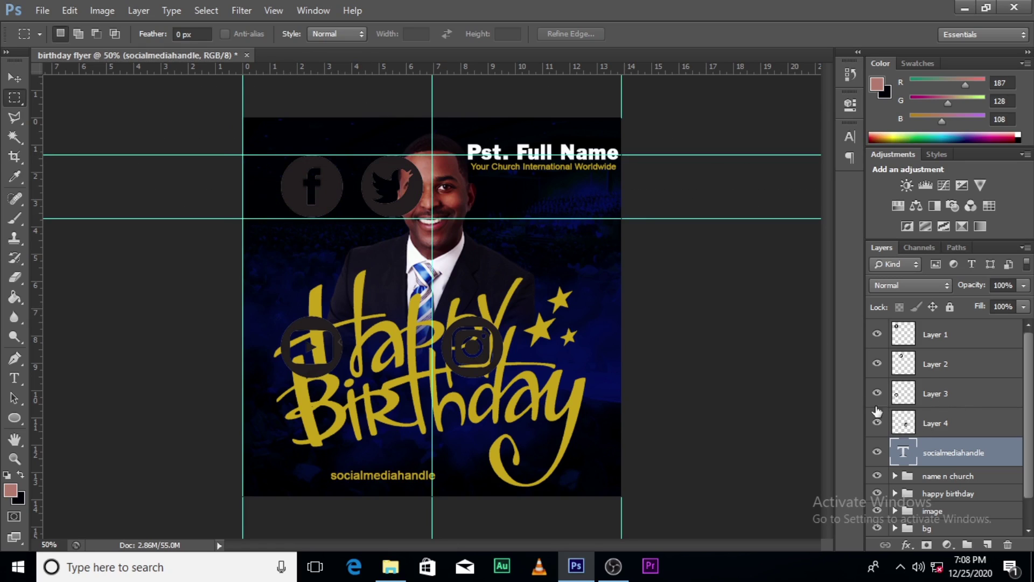
{"action": "left_click", "coordinate": [878, 334]}
{"action": "left_click", "coordinate": [877, 334]}
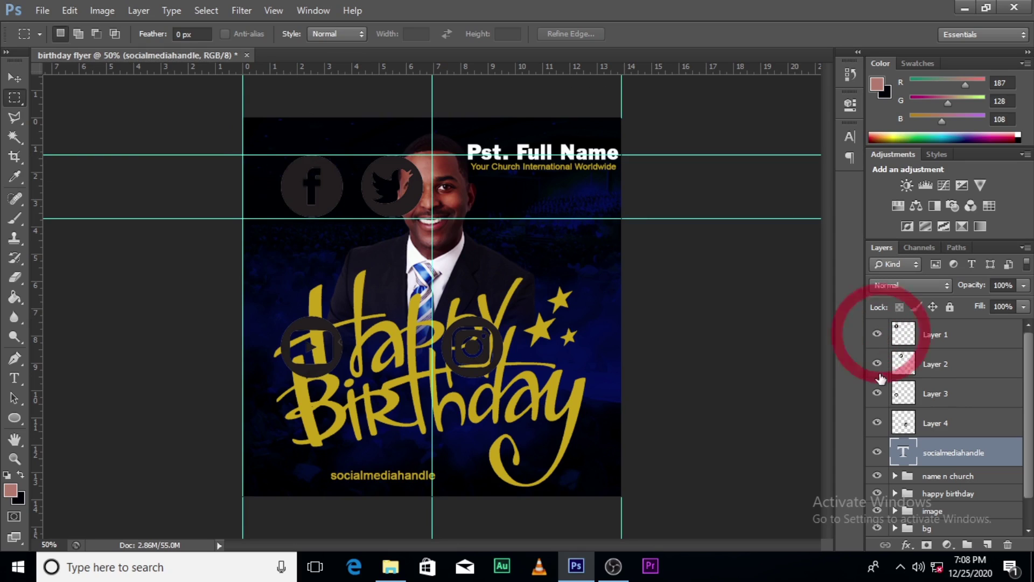
{"action": "left_click", "coordinate": [877, 363]}
{"action": "left_click", "coordinate": [876, 363]}
Nudge the Twitter icon on Layer 2 horizontally until it sits close beside the Facebook icon.
{"action": "left_click", "coordinate": [935, 368]}
{"action": "key", "text": "v"}
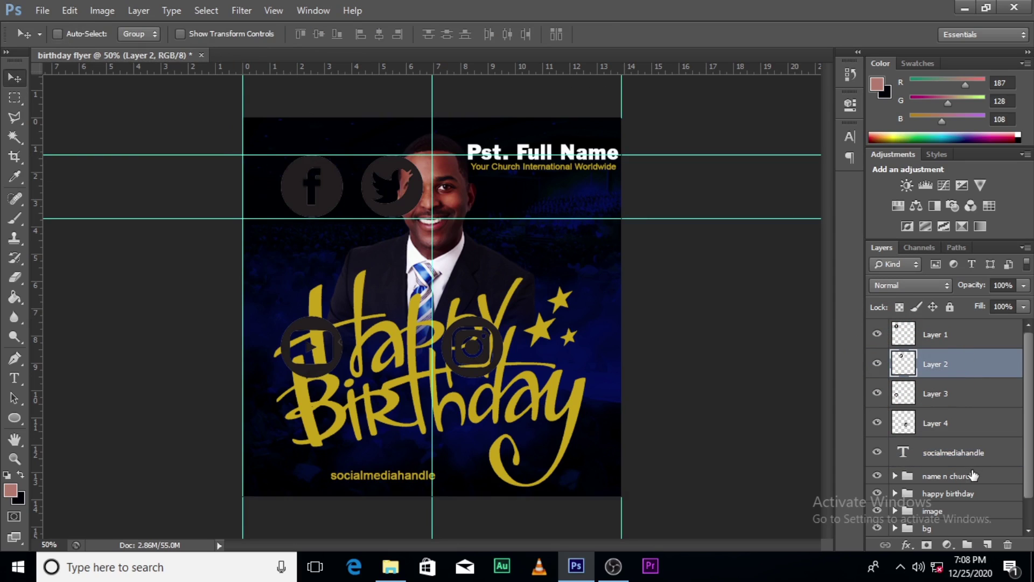
{"action": "key", "text": "Left"}
{"action": "key", "text": "Left"}
{"action": "key", "text": "Left"}
{"action": "key", "text": "Left"}
{"action": "key", "text": "Left"}
{"action": "key", "text": "Left"}
{"action": "key", "text": "Left"}
{"action": "key", "text": "Left"}
{"action": "key", "text": "Left"}
{"action": "key", "text": "Left"}
{"action": "key", "text": "Left"}
{"action": "key", "text": "Left"}
{"action": "key", "text": "Left"}
{"action": "key", "text": "Left"}
{"action": "key", "text": "Left"}
{"action": "key", "text": "Left"}
{"action": "key", "text": "Left"}
{"action": "key", "text": "Left"}
{"action": "key", "text": "Left"}
{"action": "key", "text": "Left"}
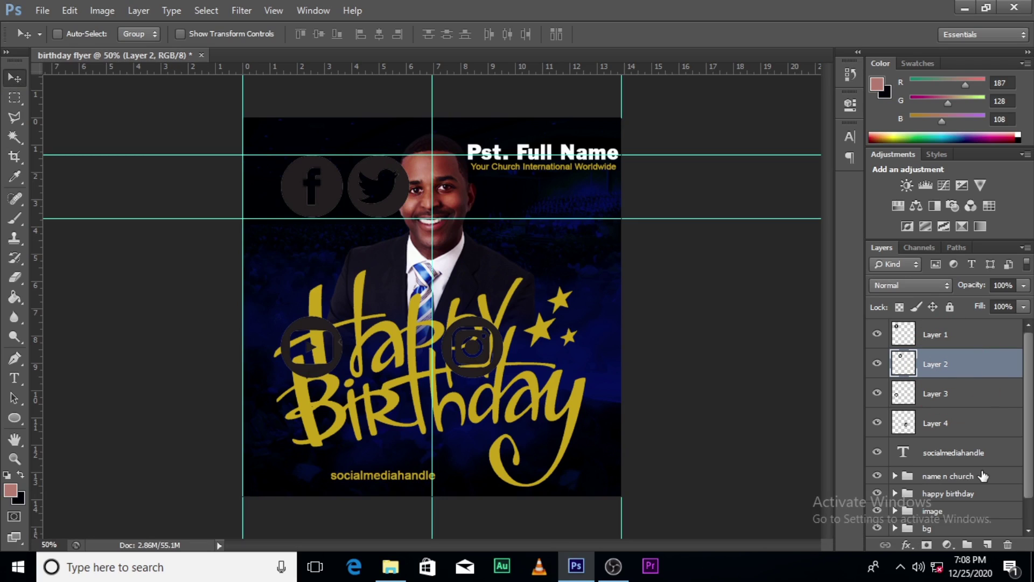
{"action": "key", "text": "Right"}
{"action": "key", "text": "Left"}
{"action": "key", "text": "Left"}
{"action": "key", "text": "Right"}
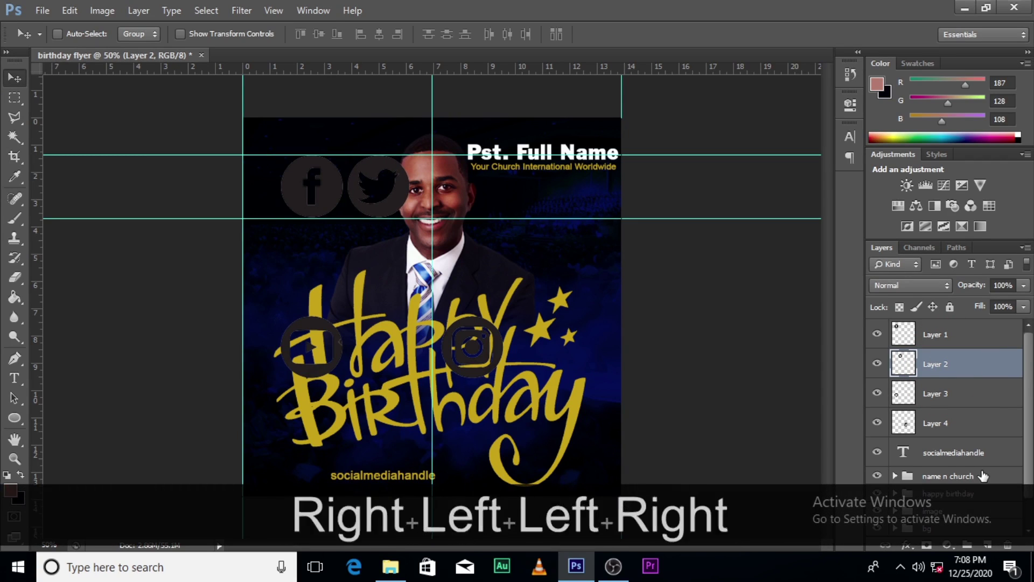
{"action": "key", "text": "Right"}
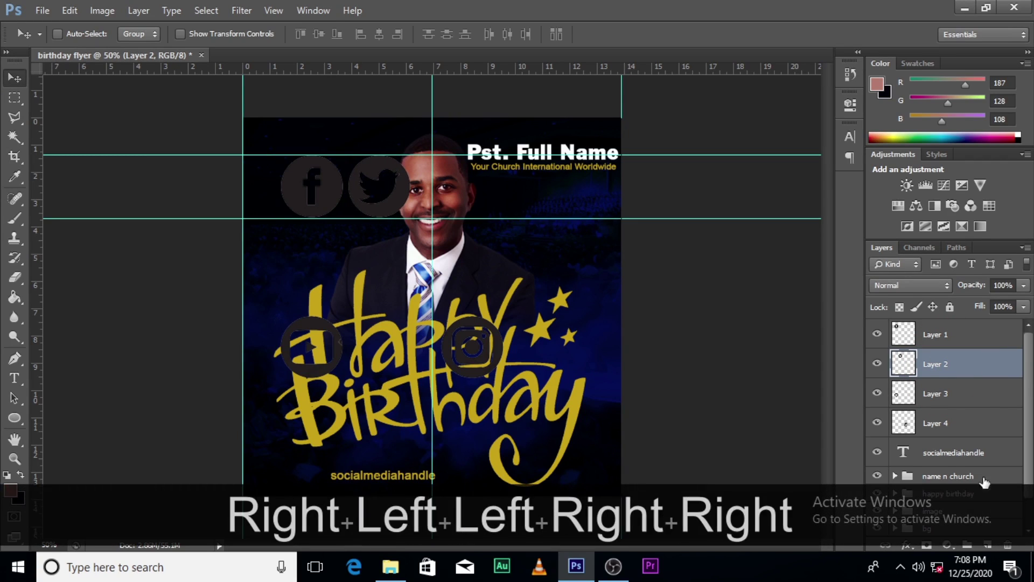
Move the YouTube and Instagram icons together up between the horizontal guides, in line with the Facebook and Twitter icons.
{"action": "left_click", "coordinate": [941, 425]}
{"action": "left_click", "coordinate": [939, 394], "text": "ctrl"}
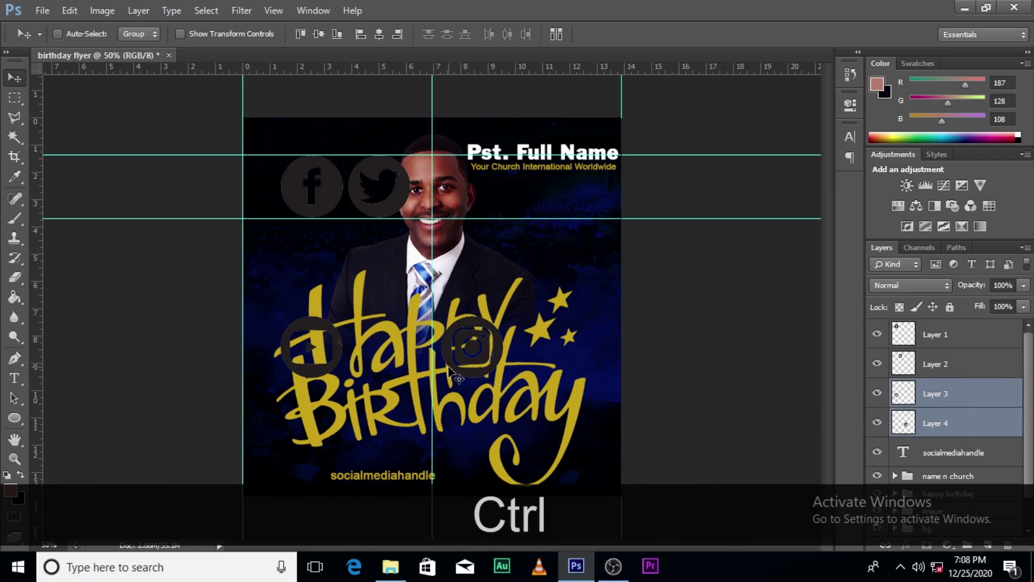
{"action": "key", "text": "v"}
{"action": "left_click_drag", "start_coordinate": [474, 364], "coordinate": [607, 201]}
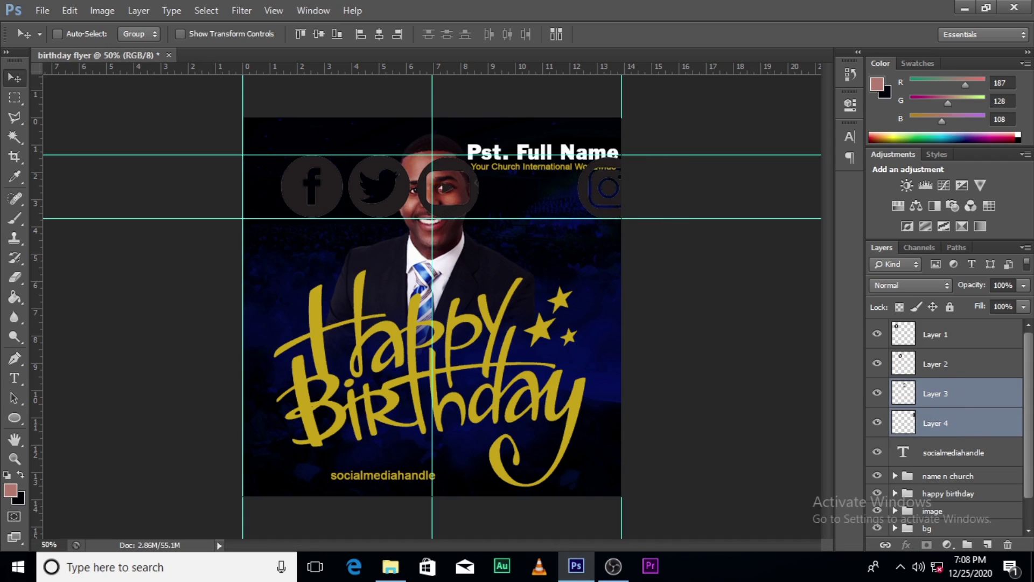
Nudge the YouTube and Instagram icons together horizontally until the YouTube icon sits close beside the Twitter icon.
{"action": "key", "text": "Up"}
{"action": "key", "text": "Up"}
{"action": "key", "text": "Left"}
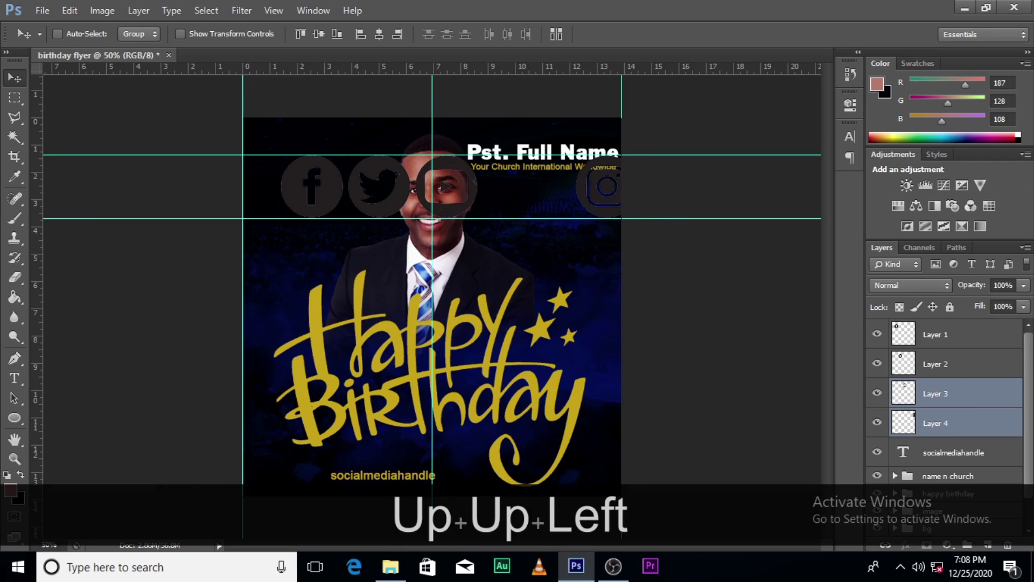
{"action": "key", "text": "Left"}
{"action": "key", "text": "Left"}
{"action": "key", "text": "Left"}
{"action": "key", "text": "Left"}
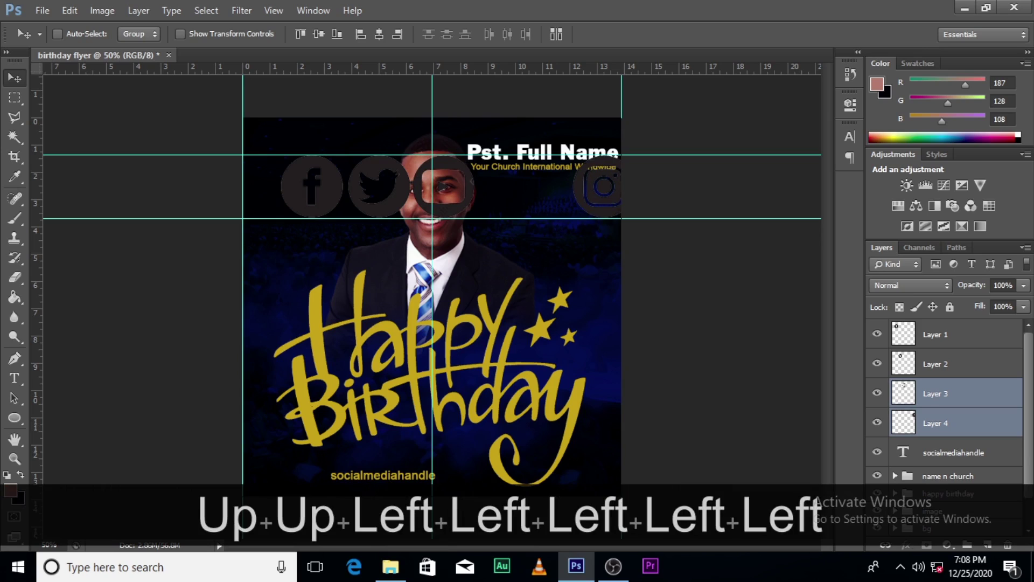
{"action": "key", "text": "Right"}
{"action": "key", "text": "Right"}
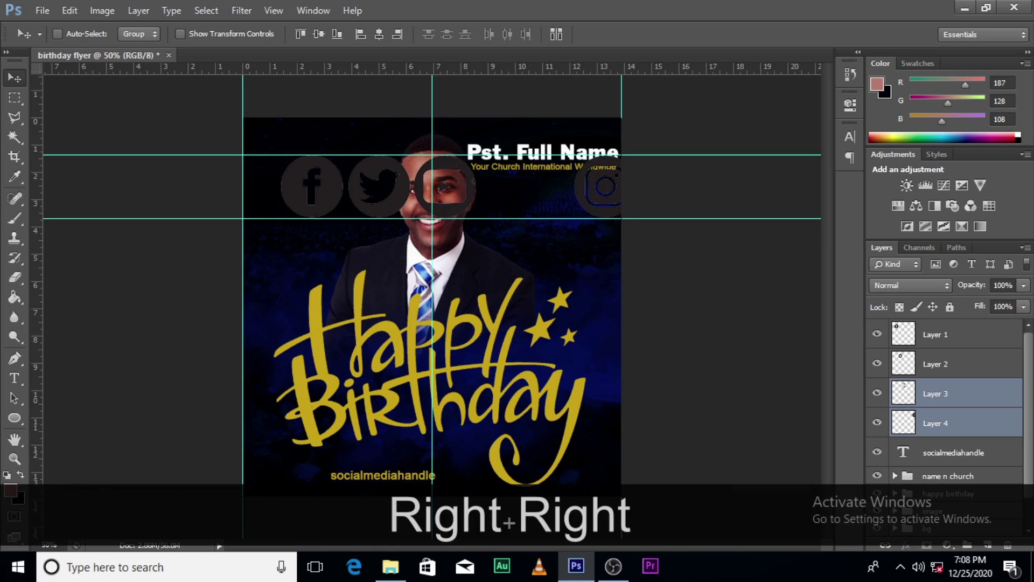
Move only the Instagram icon on Layer 4 horizontally until it sits close beside the YouTube icon.
{"action": "left_click", "coordinate": [953, 423]}
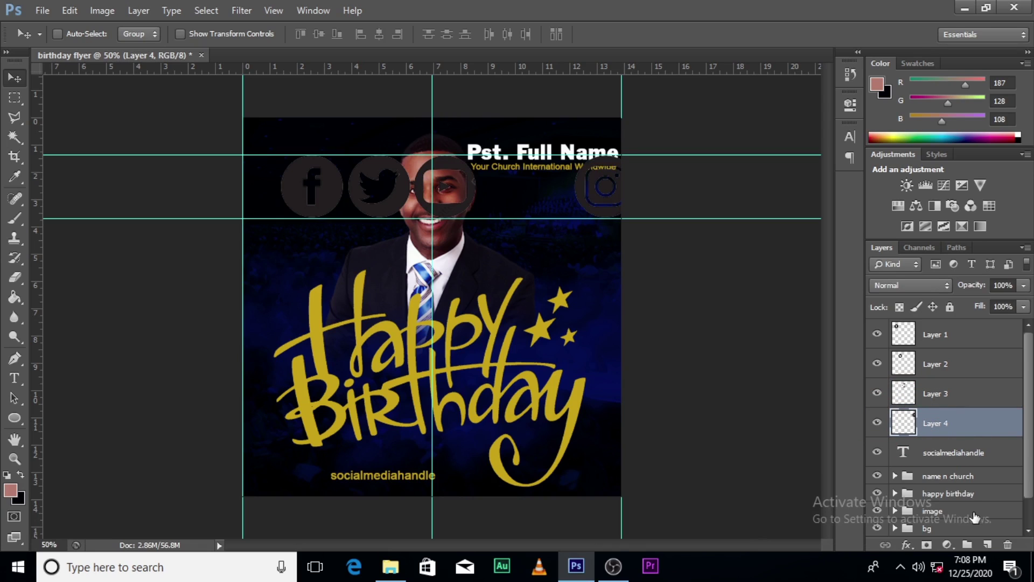
{"action": "key", "text": "Left"}
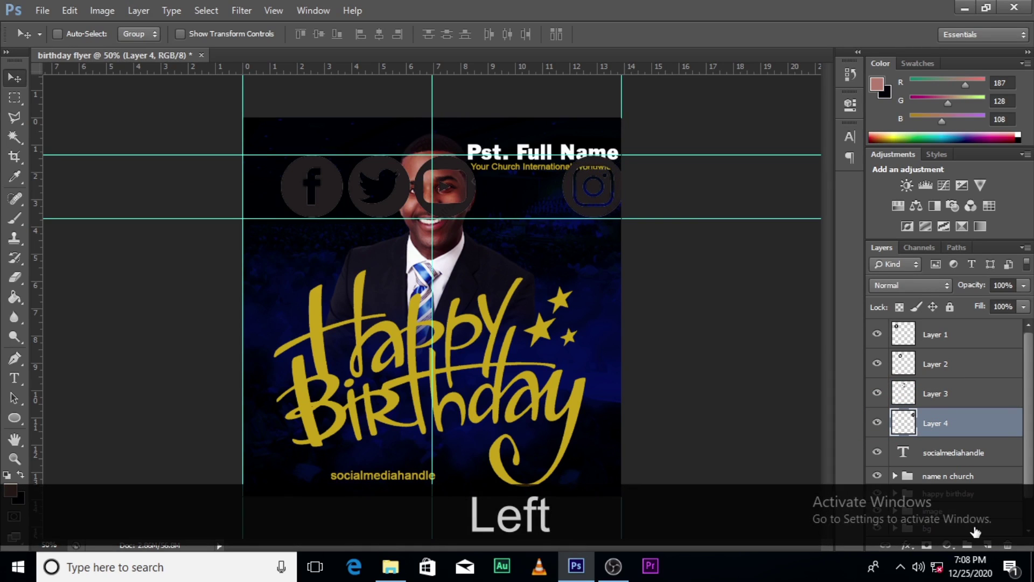
{"action": "key", "text": "shift+Left"}
{"action": "key", "text": "shift+Left"}
{"action": "key", "text": "shift+Left"}
{"action": "key", "text": "shift+Left"}
{"action": "key", "text": "shift+Left"}
{"action": "key", "text": "shift+Left"}
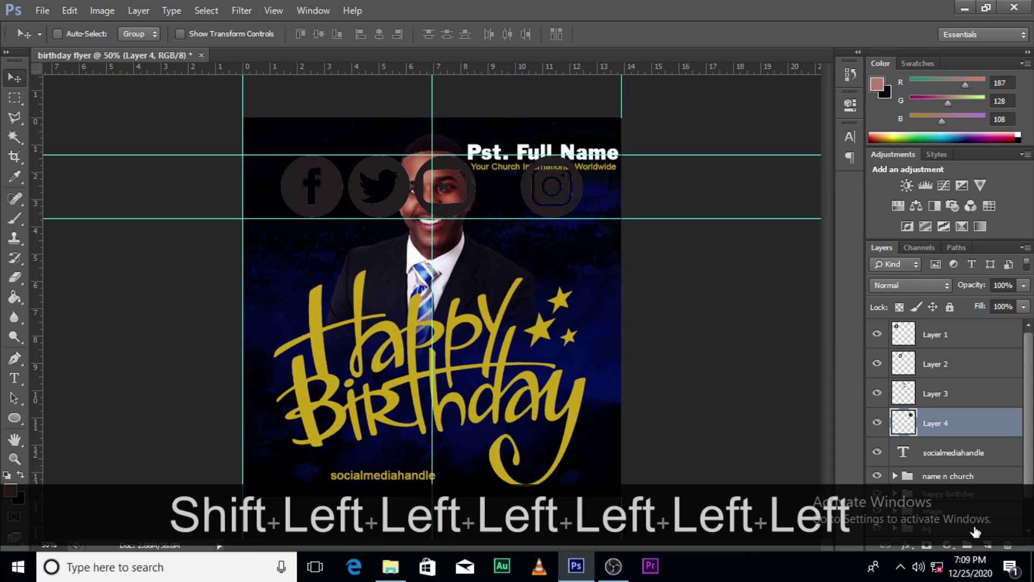
{"action": "key", "text": "shift+Left"}
{"action": "key", "text": "shift+Left"}
{"action": "key", "text": "shift+Left"}
{"action": "key", "text": "shift+Left"}
{"action": "key", "text": "shift+Left"}
{"action": "key", "text": "shift+Left"}
{"action": "key", "text": "shift+Left"}
{"action": "key", "text": "shift+Left"}
{"action": "key", "text": "shift+Left"}
{"action": "key", "text": "shift+Left"}
{"action": "key", "text": "shift+Left"}
{"action": "key", "text": "shift+Left"}
{"action": "key", "text": "shift+Left"}
{"action": "key", "text": "shift+Left"}
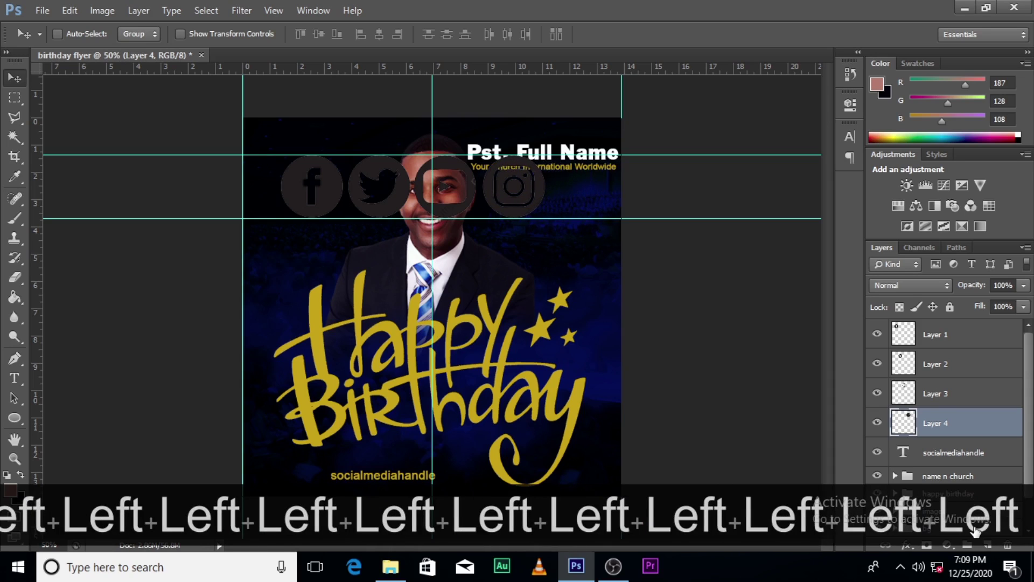
{"action": "key", "text": "Left"}
{"action": "key", "text": "Left"}
{"action": "key", "text": "Left"}
{"action": "key", "text": "Right"}
{"action": "key", "text": "Right"}
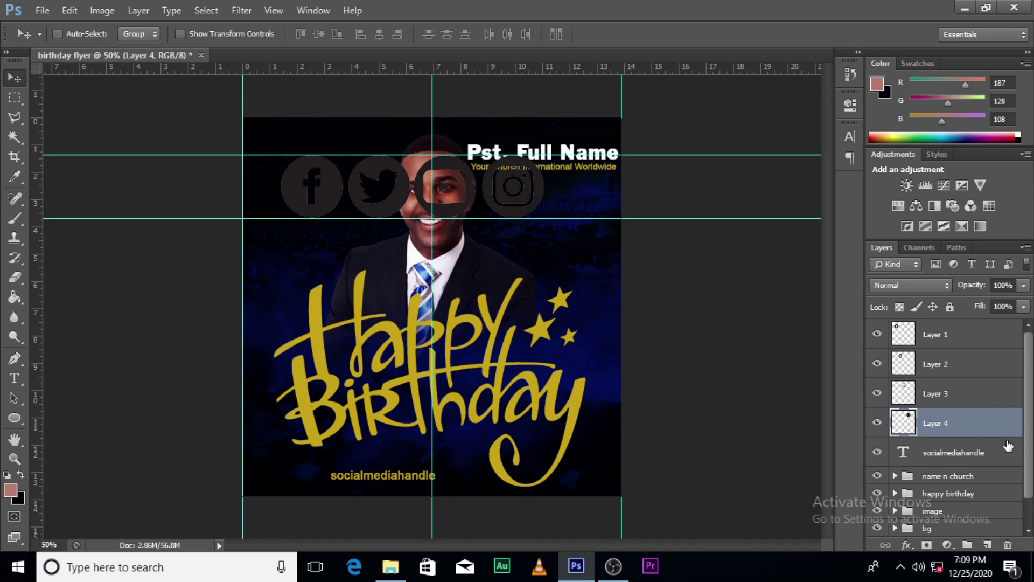
Apply a white (ffffff) Color Overlay to the Instagram icon on Layer 4.
{"action": "double_click", "coordinate": [1011, 422]}
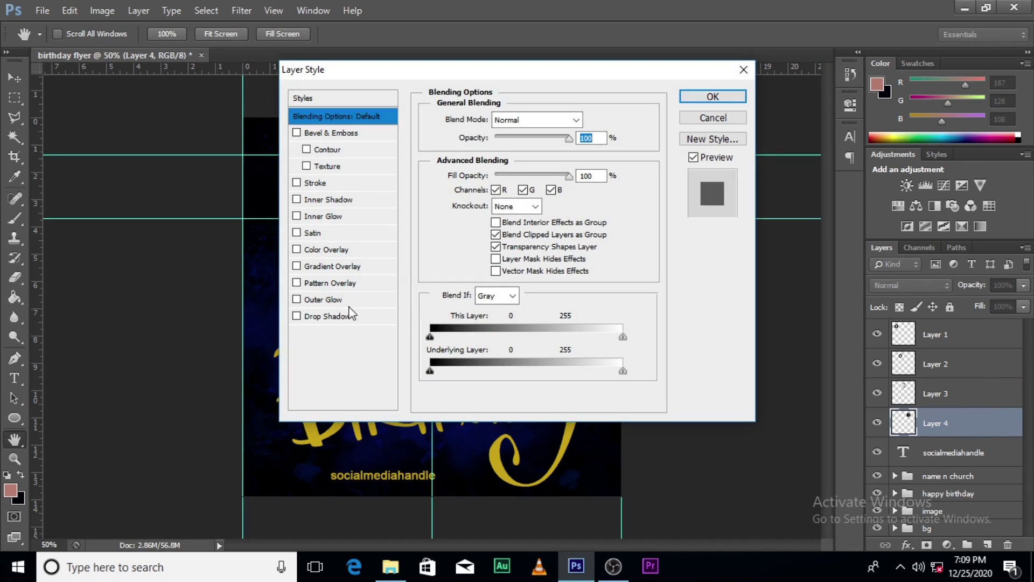
{"action": "left_click", "coordinate": [314, 251]}
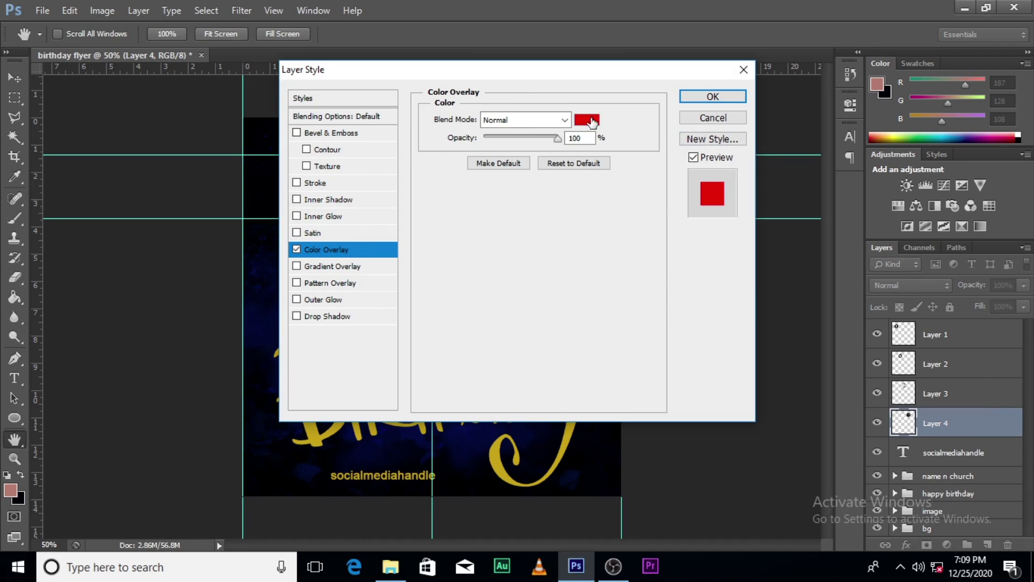
{"action": "left_click", "coordinate": [592, 120]}
{"action": "left_click", "coordinate": [637, 59]}
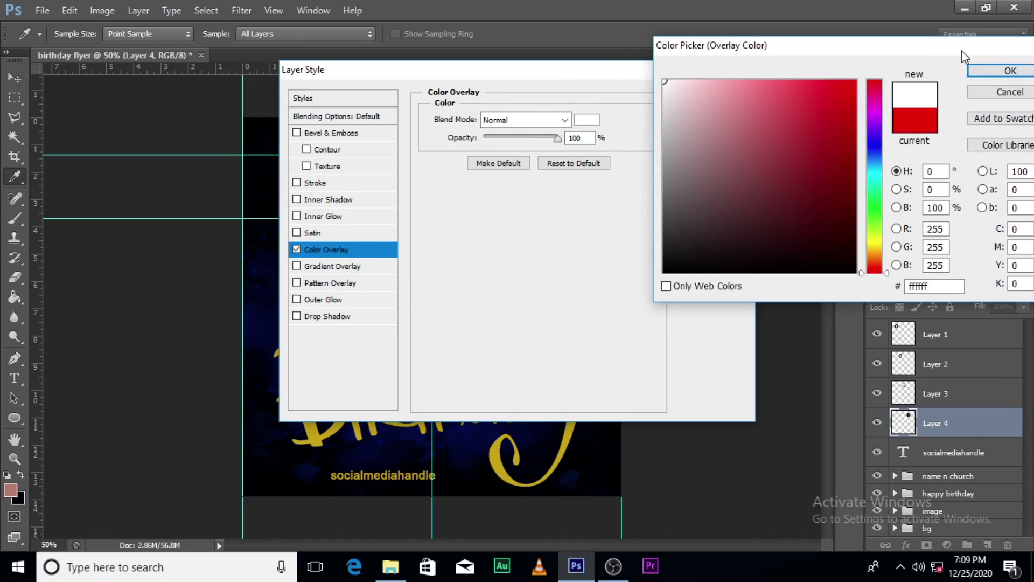
{"action": "left_click", "coordinate": [1002, 70]}
{"action": "left_click", "coordinate": [705, 95]}
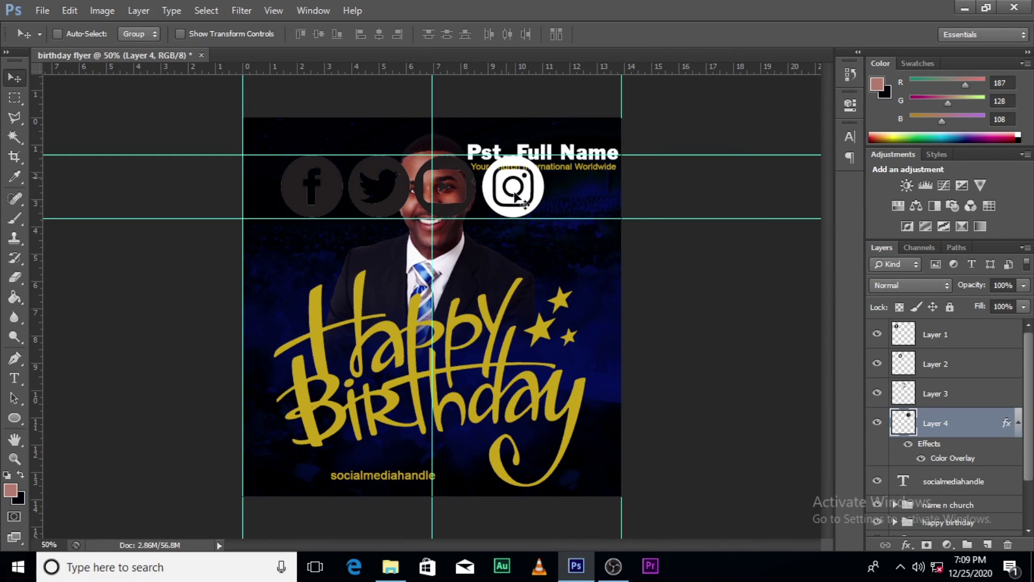
Copy the Instagram icon's layer style and paste it onto Layers 1, 2 and 3.
{"action": "right_click", "coordinate": [1005, 426]}
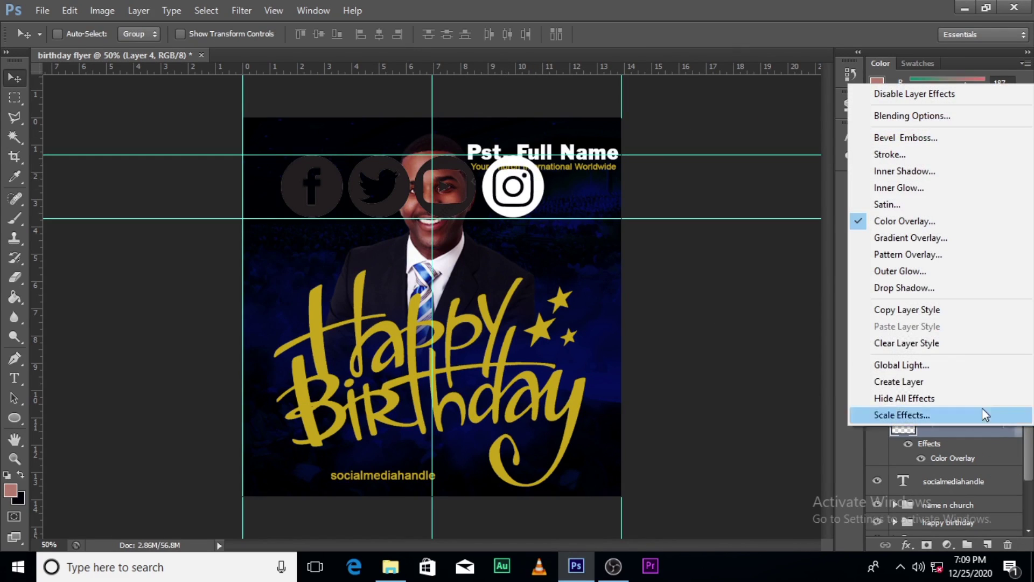
{"action": "left_click", "coordinate": [895, 315]}
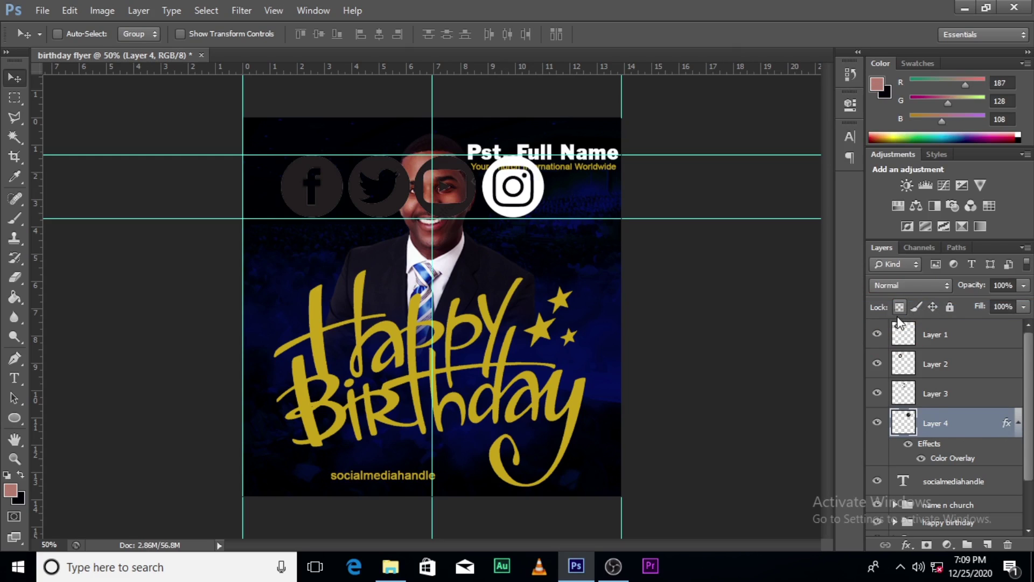
{"action": "left_click", "coordinate": [934, 398]}
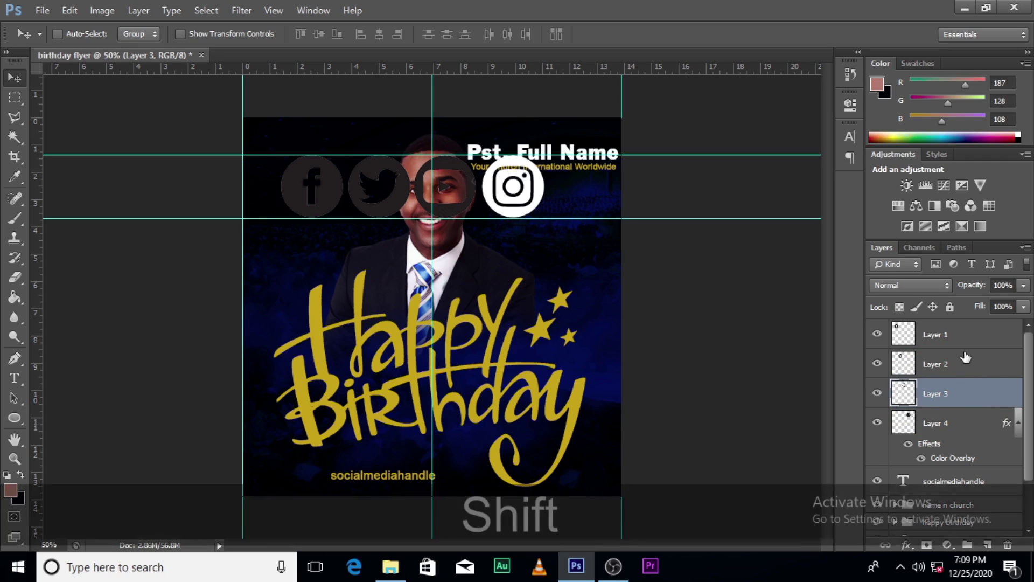
{"action": "left_click", "coordinate": [961, 339], "text": "shift"}
{"action": "right_click", "coordinate": [949, 339]}
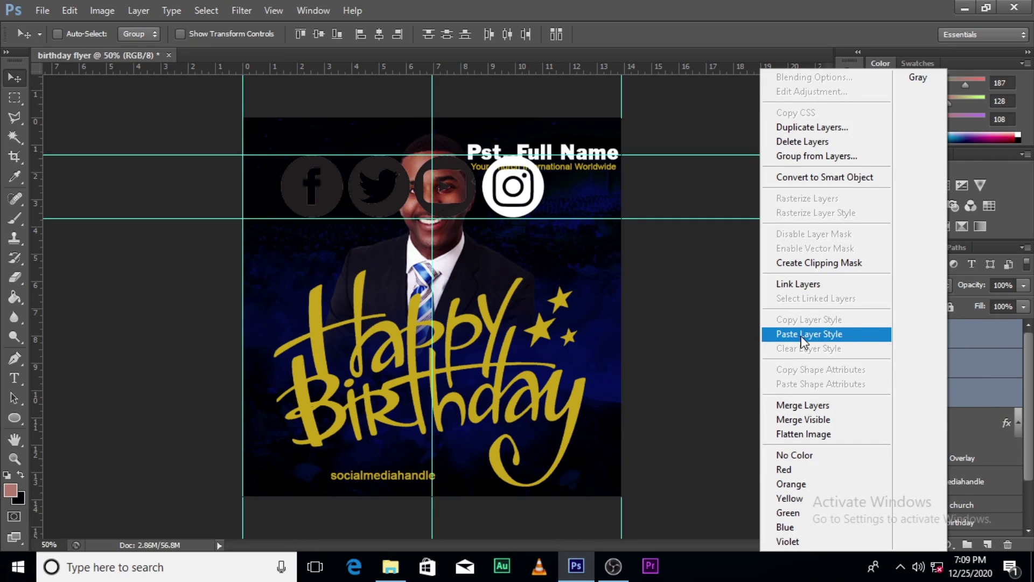
{"action": "left_click", "coordinate": [803, 334]}
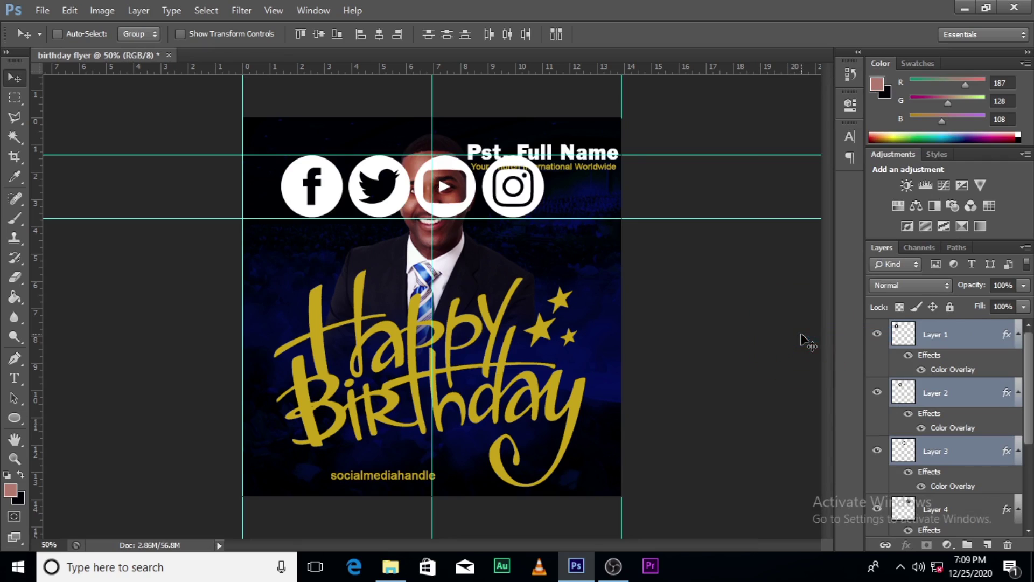
Collapse the icon layers' effect lists and group Layers 1 to 4 with the socialmediahandle text layer.
{"action": "left_click", "coordinate": [1019, 336]}
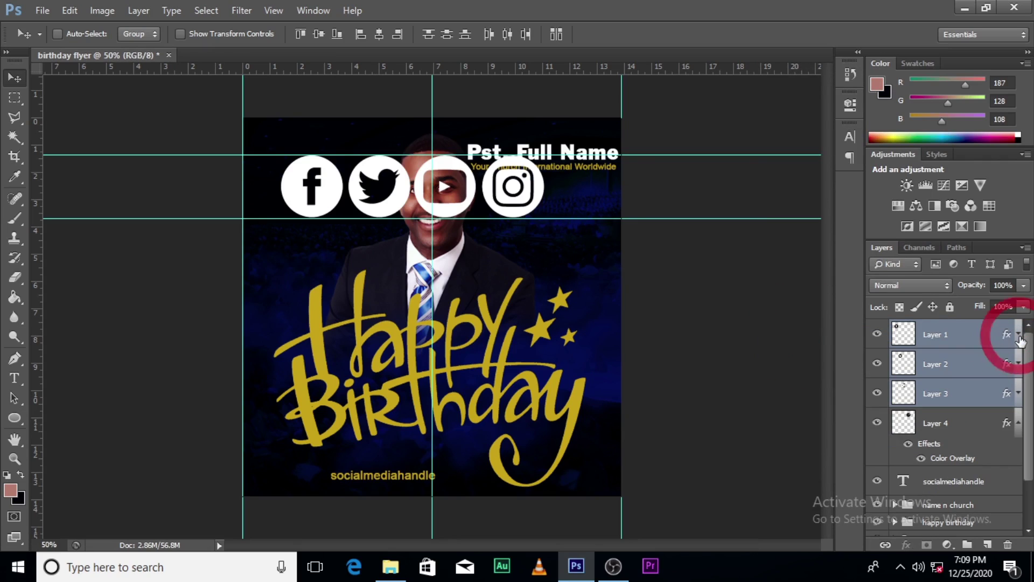
{"action": "left_click", "coordinate": [1013, 423]}
{"action": "left_click", "coordinate": [957, 337]}
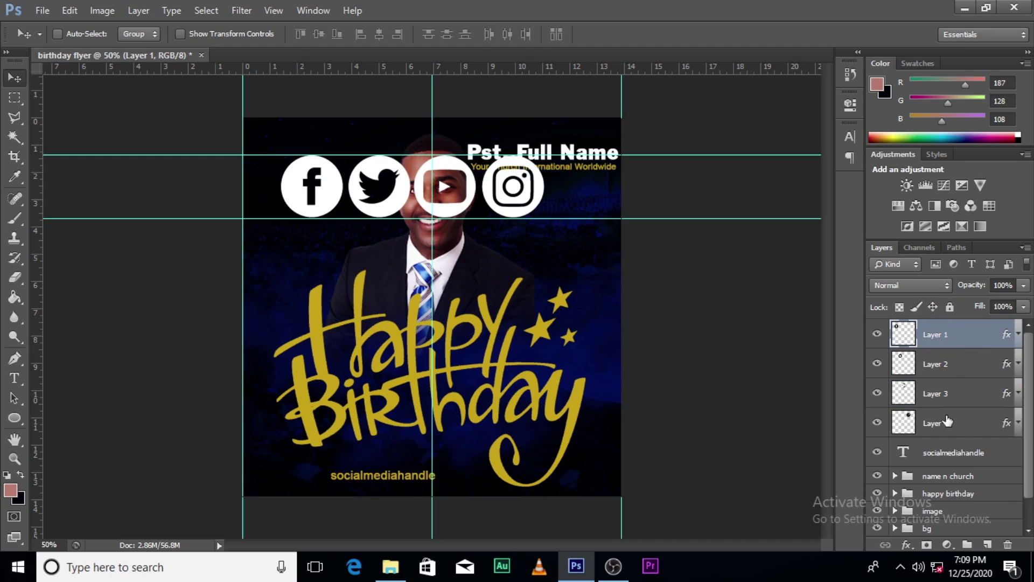
{"action": "left_click", "coordinate": [946, 453], "text": "shift"}
{"action": "left_click_drag", "start_coordinate": [946, 455], "coordinate": [967, 543]}
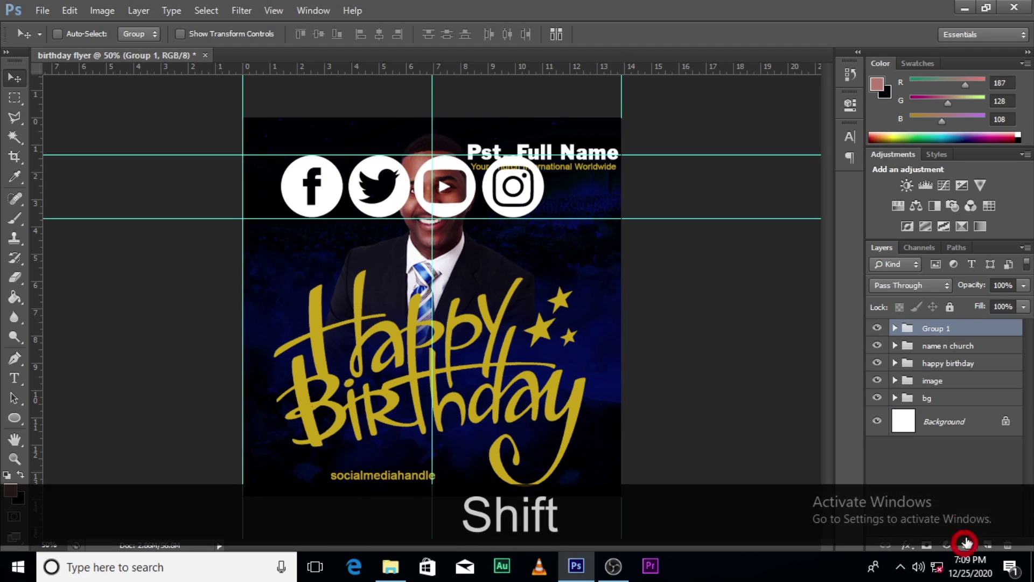
Rename the group holding the icons and handle text as "social media".
{"action": "left_click", "coordinate": [946, 329]}
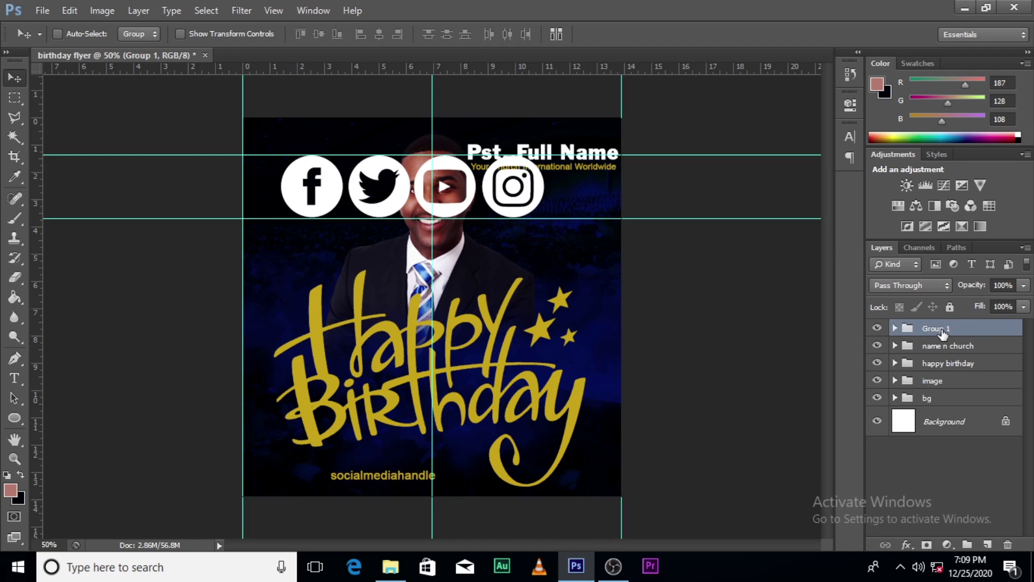
{"action": "double_click", "coordinate": [946, 330]}
{"action": "type", "text": "so"}
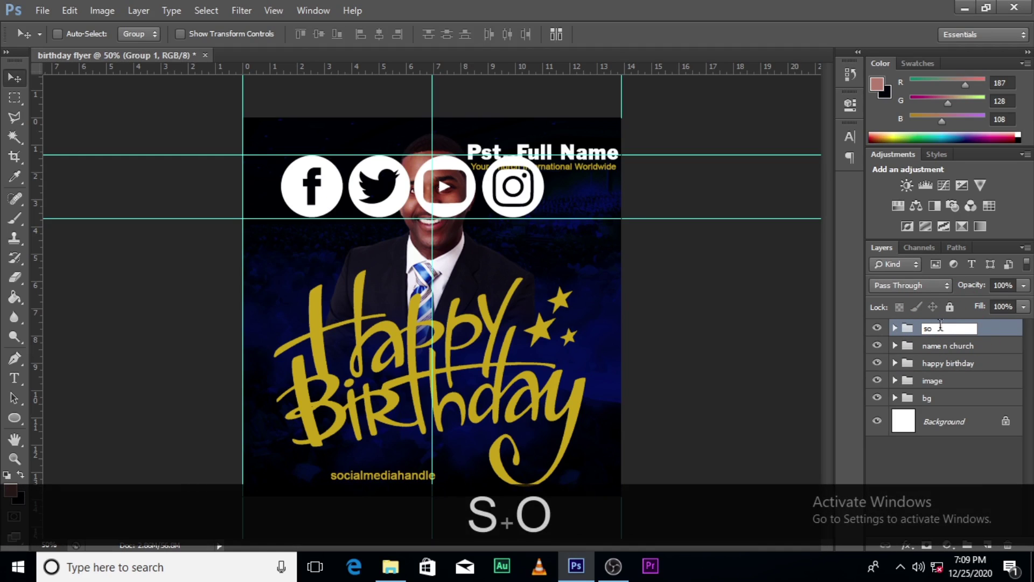
{"action": "type", "text": "cial medi"}
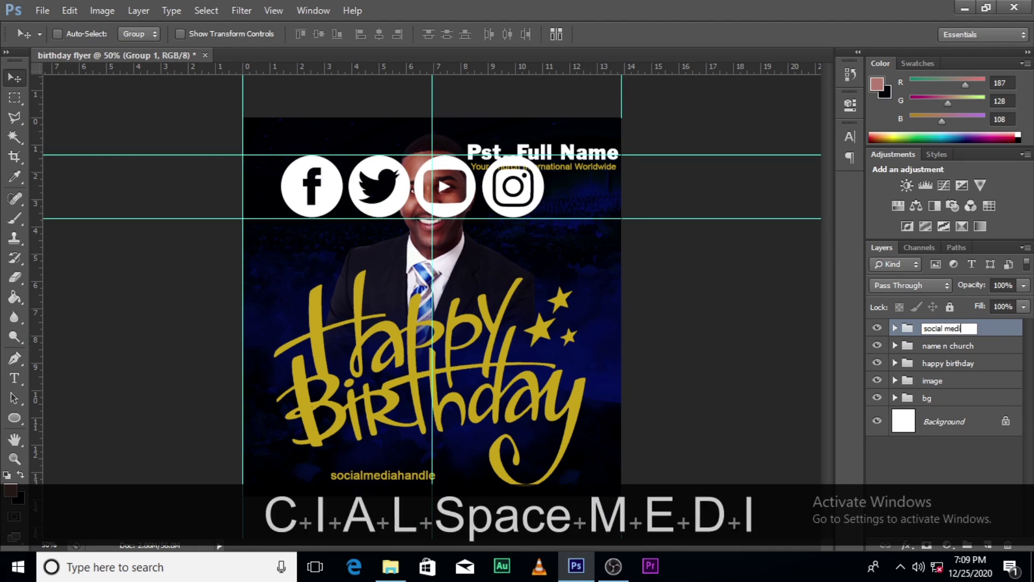
{"action": "type", "text": "a"}
{"action": "key", "text": "Return"}
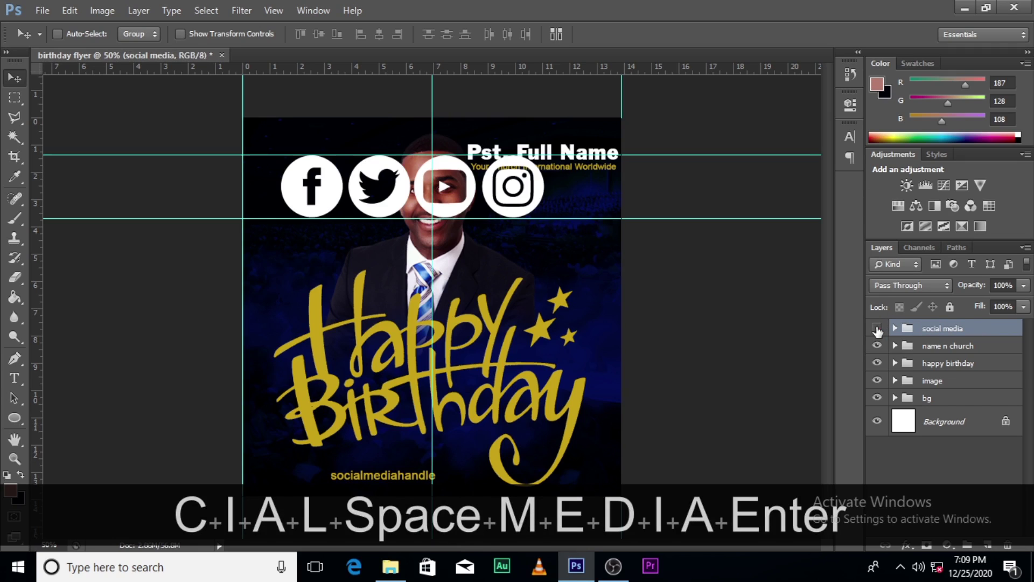
Try to scale the whole social media group proportionally about its centre to about 21%.
{"action": "key", "text": "ctrl+t"}
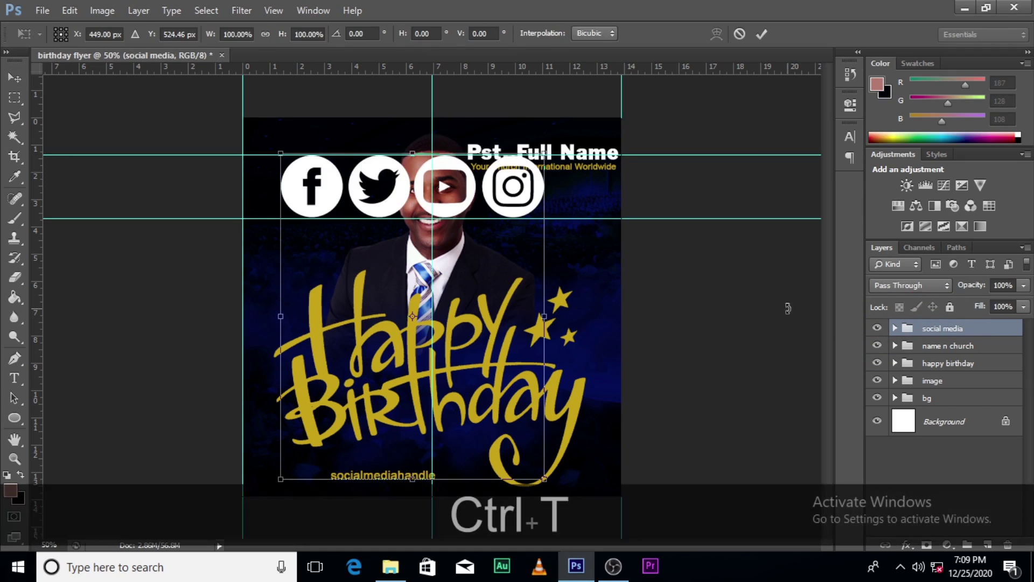
{"action": "key", "text": "alt+shift"}
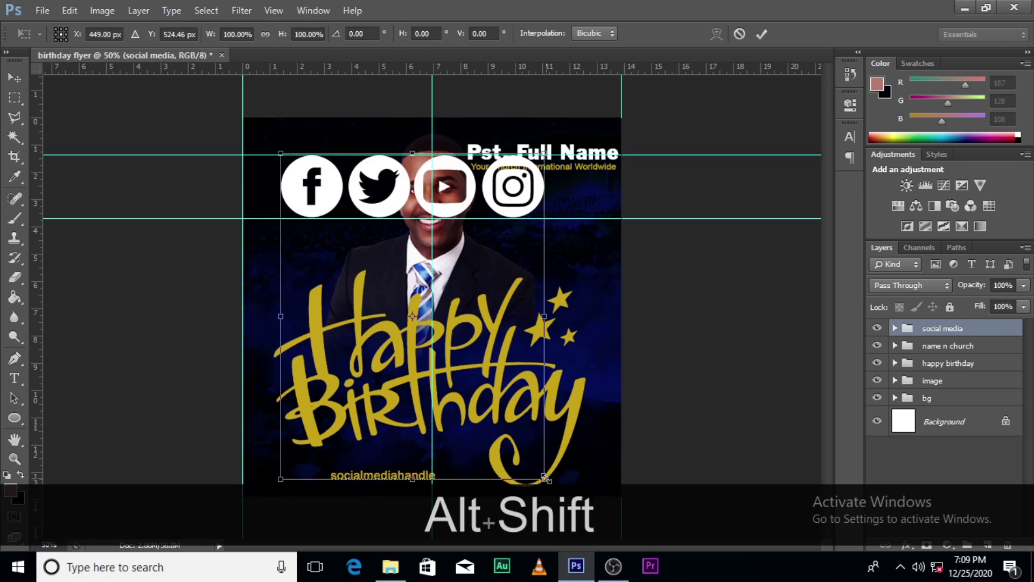
{"action": "left_click_drag", "start_coordinate": [542, 473], "coordinate": [464, 329]}
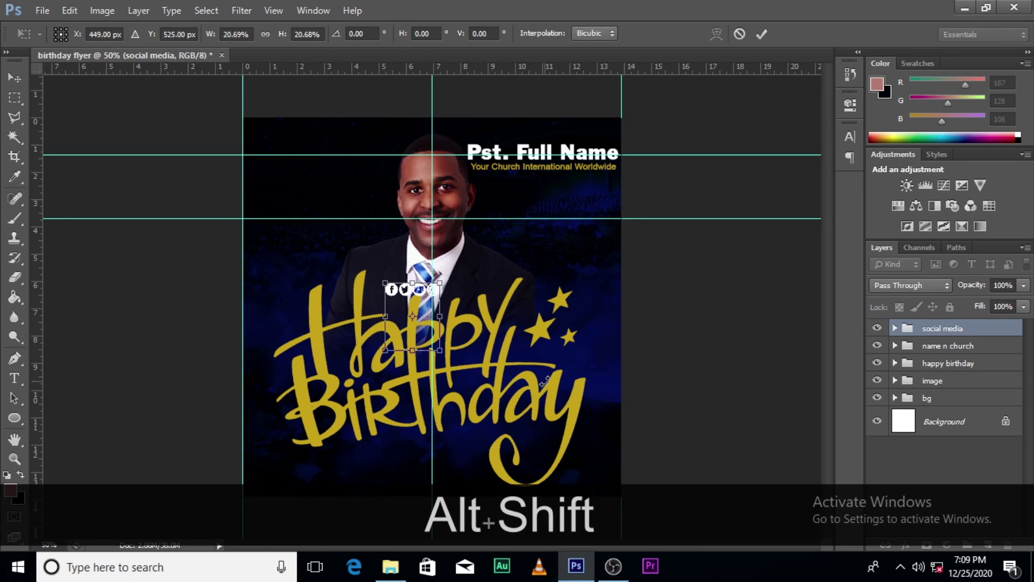
{"action": "key", "text": "Return"}
Try to move the reduced social media group to the flyer's lower part, and undo both the move and the scaling.
{"action": "key", "text": "ctrl+equal"}
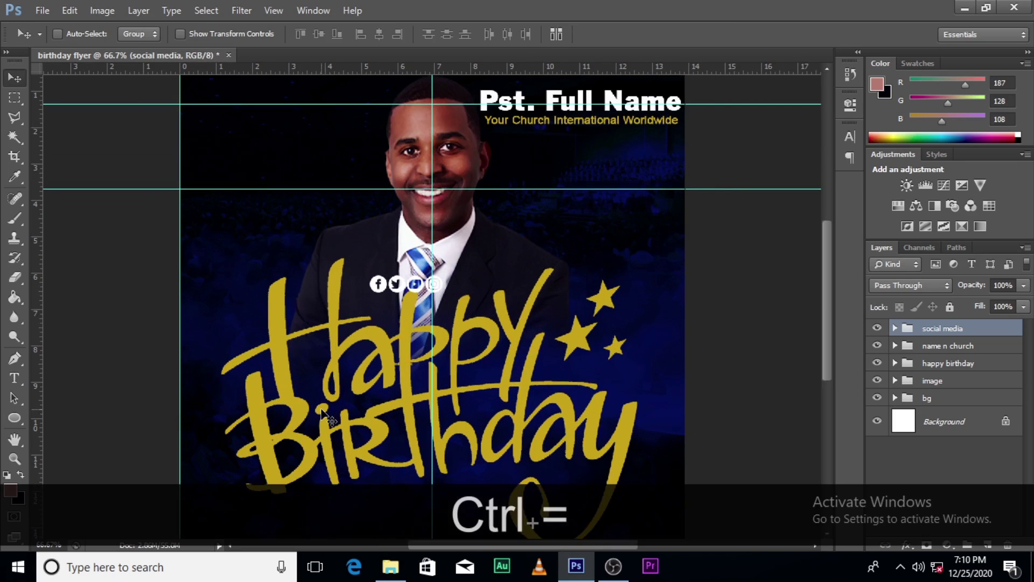
{"action": "scroll", "coordinate": [431, 263], "scroll_direction": "down", "scroll_amount": 3}
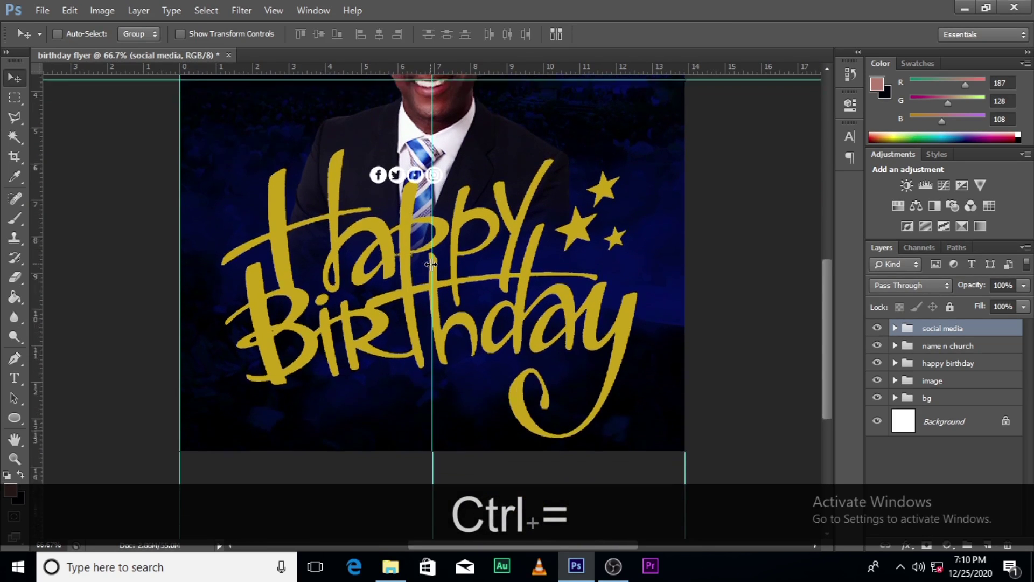
{"action": "scroll", "coordinate": [431, 263], "scroll_direction": "down", "scroll_amount": 1}
{"action": "key", "text": "v"}
{"action": "left_click_drag", "start_coordinate": [383, 199], "coordinate": [342, 410]}
{"action": "key", "text": "ctrl+z"}
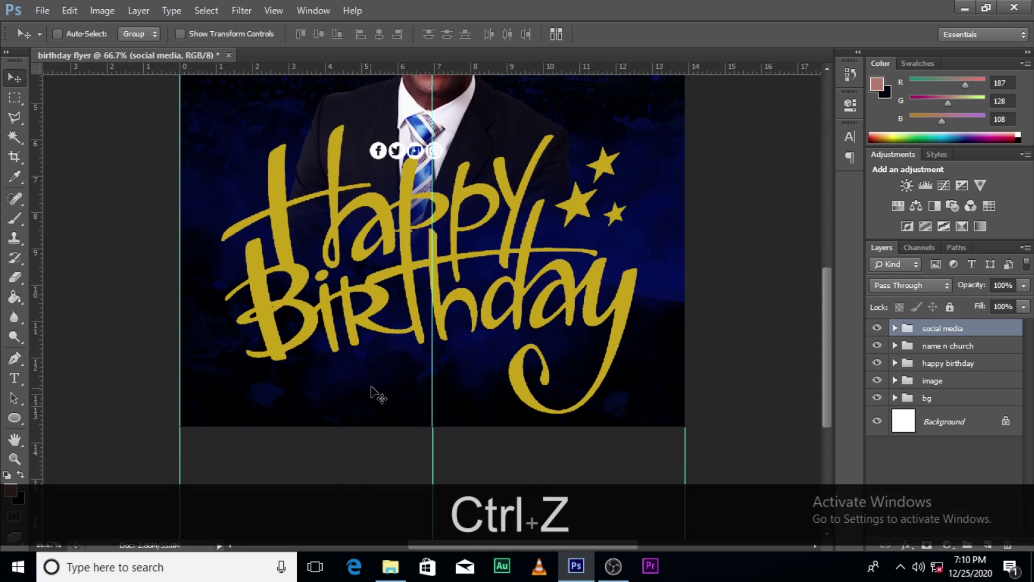
{"action": "key", "text": "ctrl+0"}
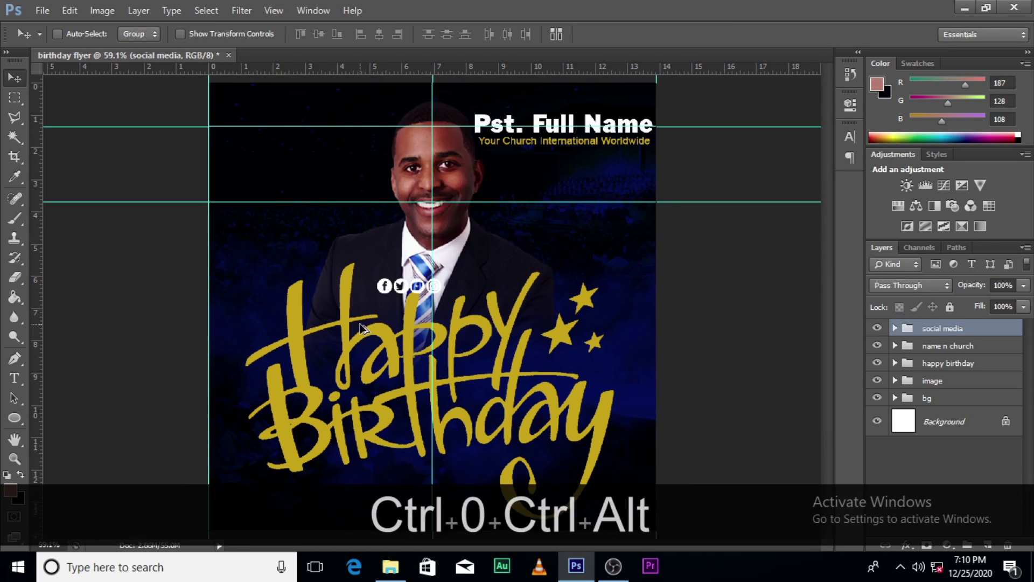
{"action": "key", "text": "ctrl+alt+z"}
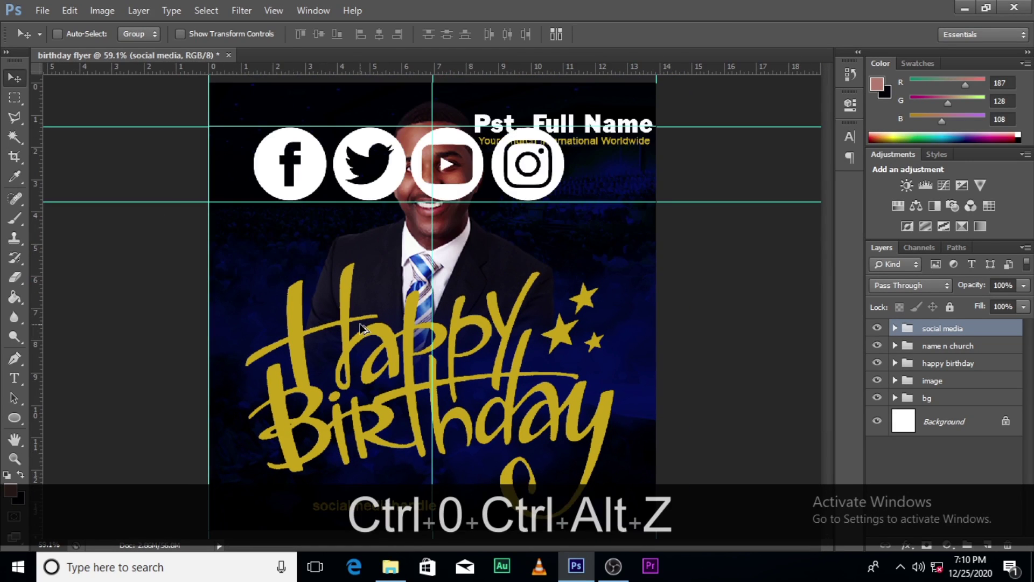
Scale the four icon layers, Layer 1 to Layer 4, in the social media group proportionally about their centre to roughly a quarter size.
{"action": "left_click", "coordinate": [897, 328]}
{"action": "scroll", "coordinate": [1023, 377], "scroll_direction": "down", "scroll_amount": 1}
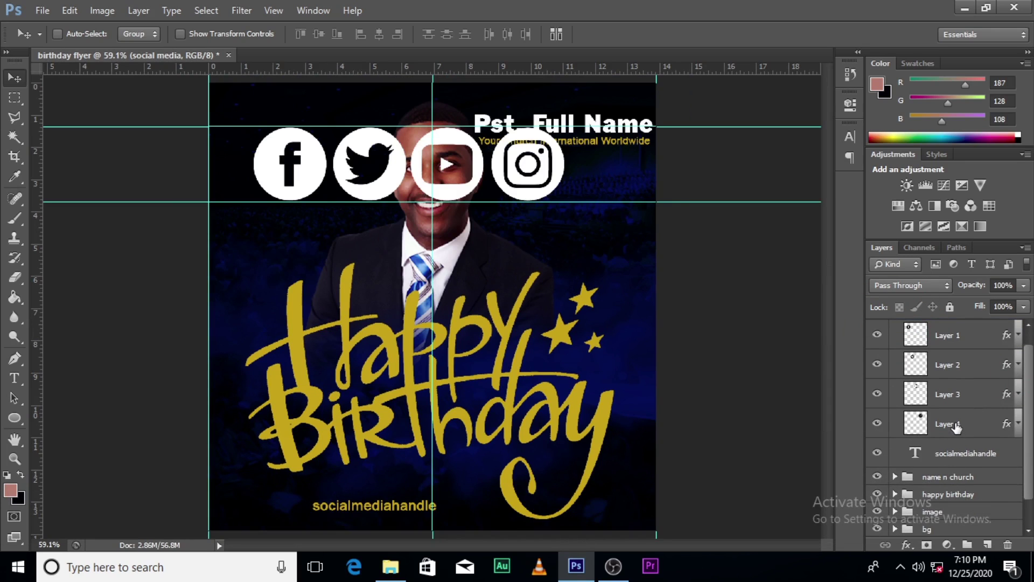
{"action": "left_click", "coordinate": [955, 425]}
{"action": "left_click", "coordinate": [966, 349], "text": "shift"}
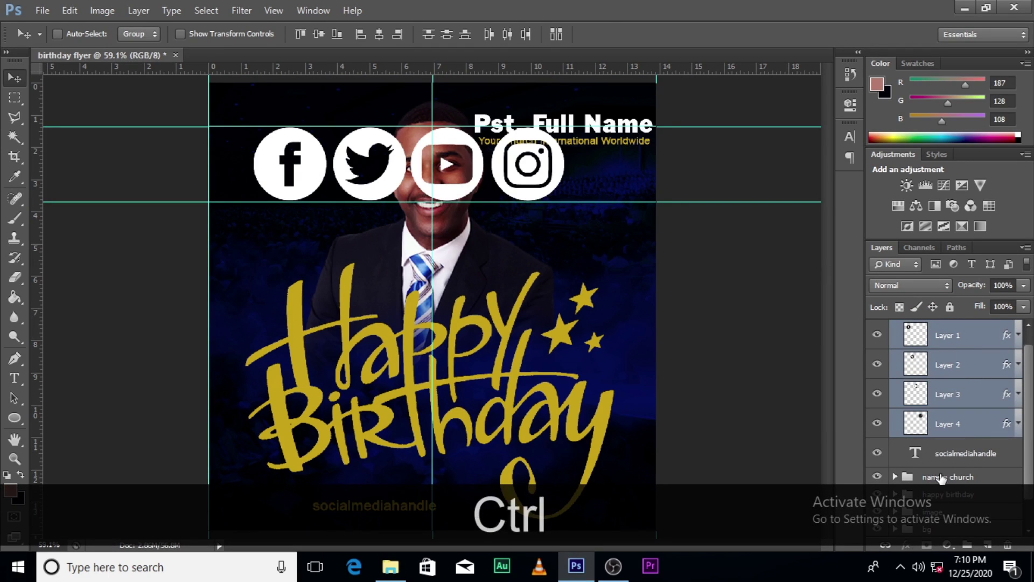
{"action": "key", "text": "ctrl+t"}
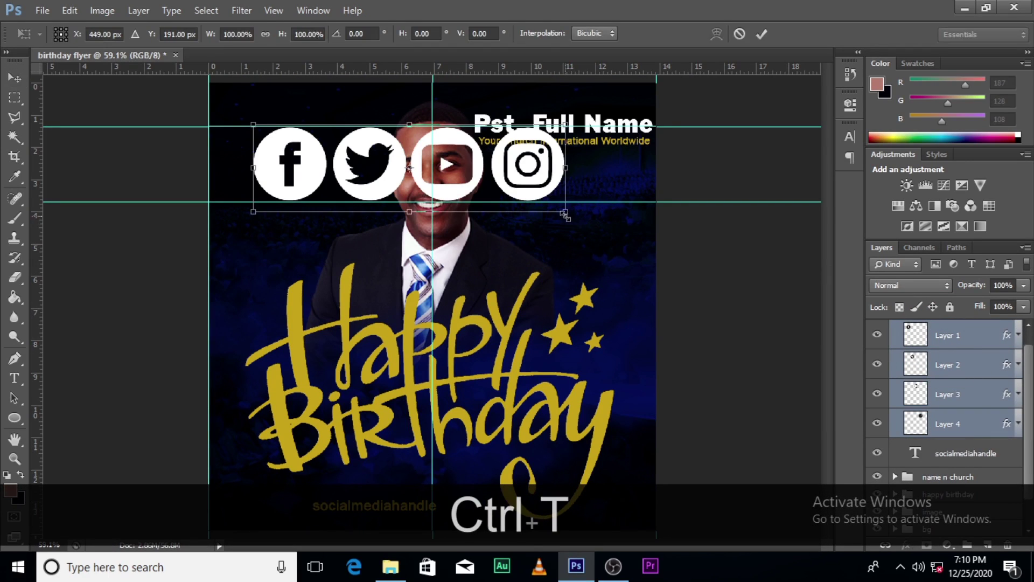
{"action": "left_click_drag", "start_coordinate": [564, 214], "coordinate": [460, 137]}
{"action": "key", "text": "alt+shift+Return"}
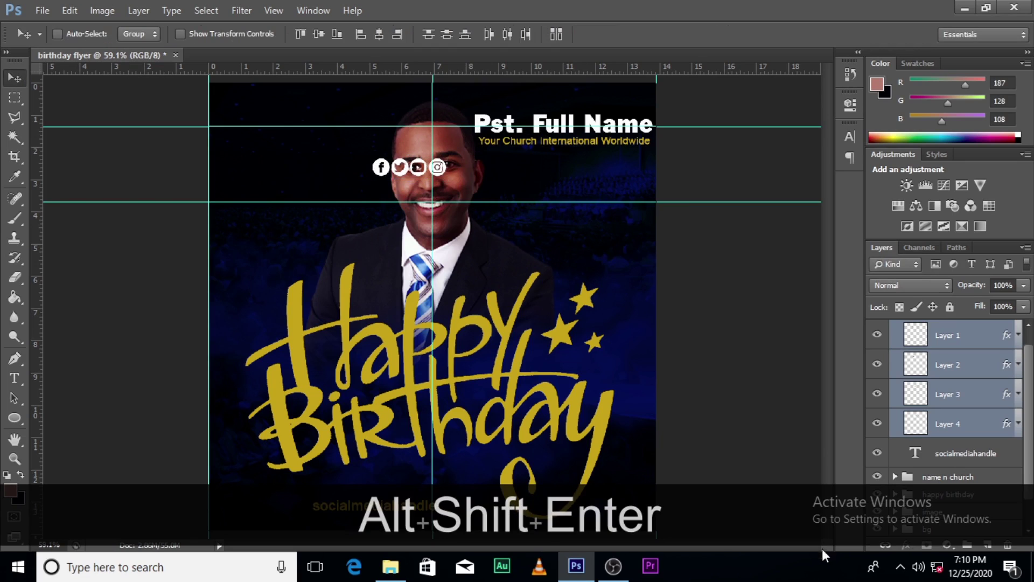
Move the four reduced icons down to the flyer's lower part, just above the start of the socialmediahandle text.
{"action": "left_click_drag", "start_coordinate": [412, 178], "coordinate": [327, 504]}
{"action": "key", "text": "ctrl+equal"}
{"action": "scroll", "coordinate": [420, 334], "scroll_direction": "down", "scroll_amount": 5}
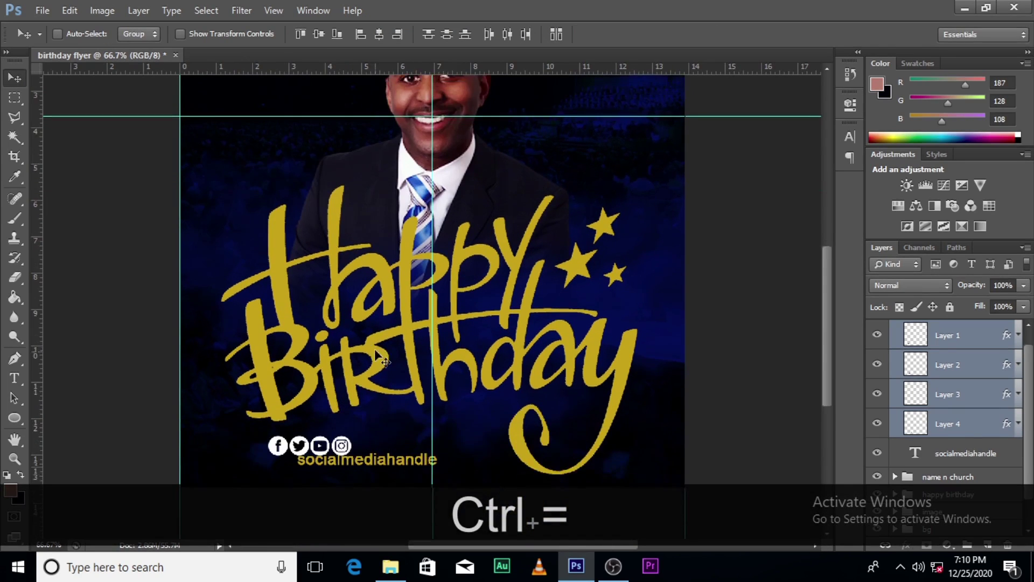
{"action": "scroll", "coordinate": [395, 323], "scroll_direction": "down", "scroll_amount": 1}
Place the Facebook and Twitter icons, Layers 1 and 2, directly before the socialmediahandle text, vertically aligned with it.
{"action": "left_click", "coordinate": [954, 376]}
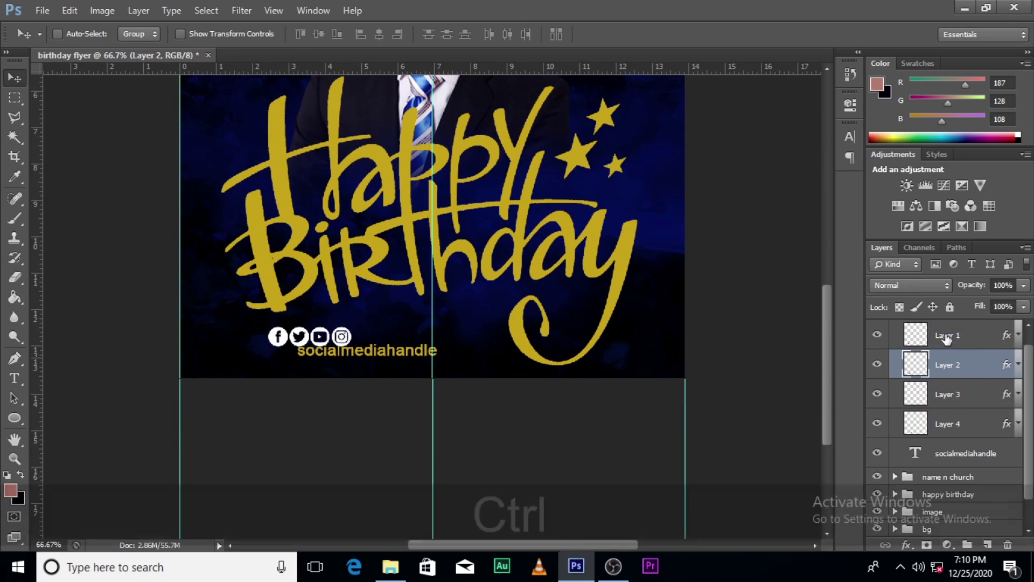
{"action": "left_click", "coordinate": [947, 335], "text": "ctrl"}
{"action": "left_click_drag", "start_coordinate": [287, 343], "coordinate": [265, 354]}
{"action": "key", "text": "Down"}
{"action": "key", "text": "Down"}
{"action": "key", "text": "Down"}
{"action": "key", "text": "Right"}
{"action": "key", "text": "Right"}
{"action": "key", "text": "Right"}
{"action": "key", "text": "Right"}
{"action": "key", "text": "Right"}
{"action": "key", "text": "Right"}
{"action": "key", "text": "Right"}
{"action": "key", "text": "Right"}
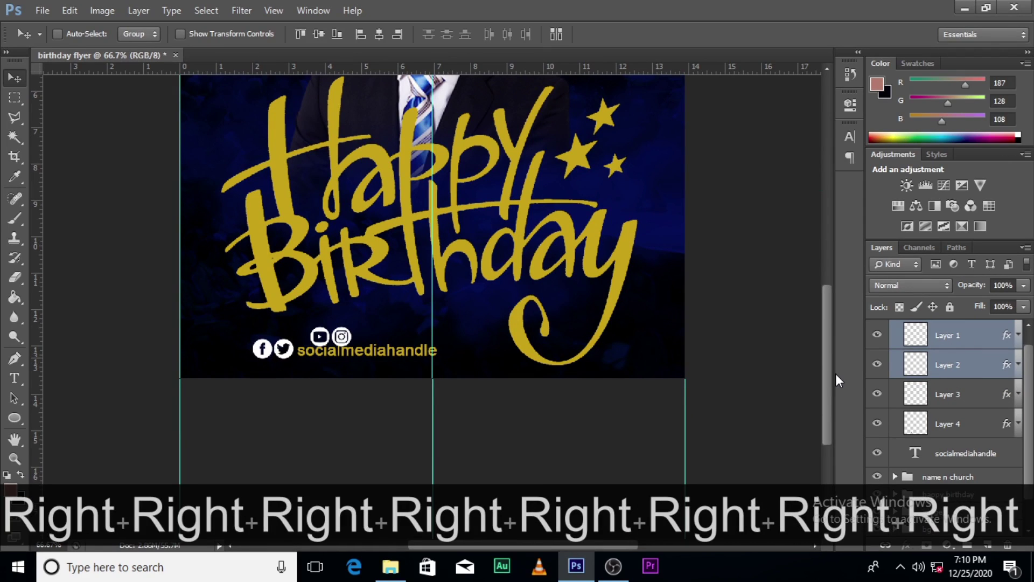
{"action": "key", "text": "Down"}
{"action": "key", "text": "Down"}
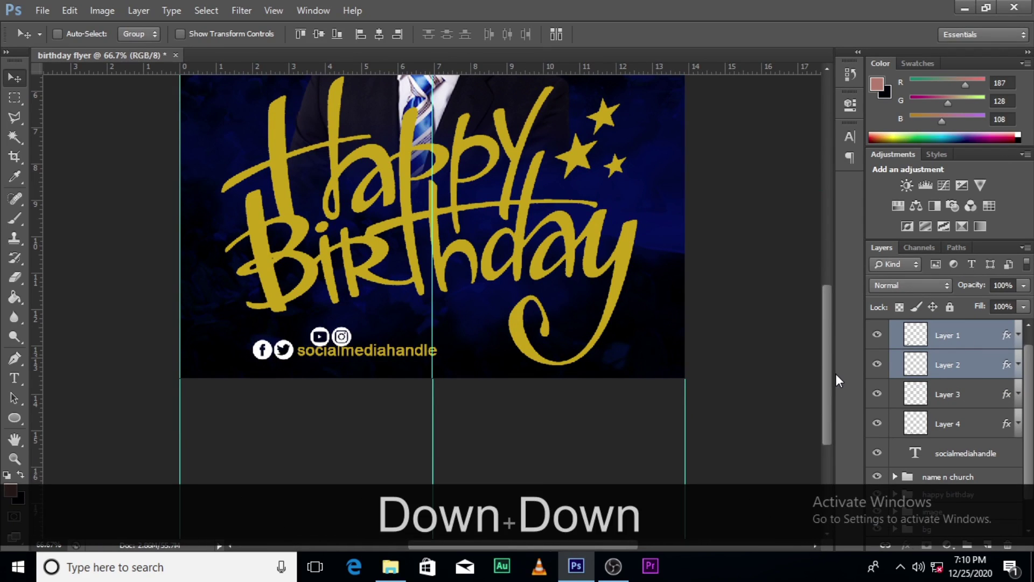
Place the YouTube and Instagram icons, Layers 3 and 4, directly after the socialmediahandle text, level with the other two icons.
{"action": "left_click", "coordinate": [957, 401]}
{"action": "left_click", "coordinate": [955, 424], "text": "ctrl"}
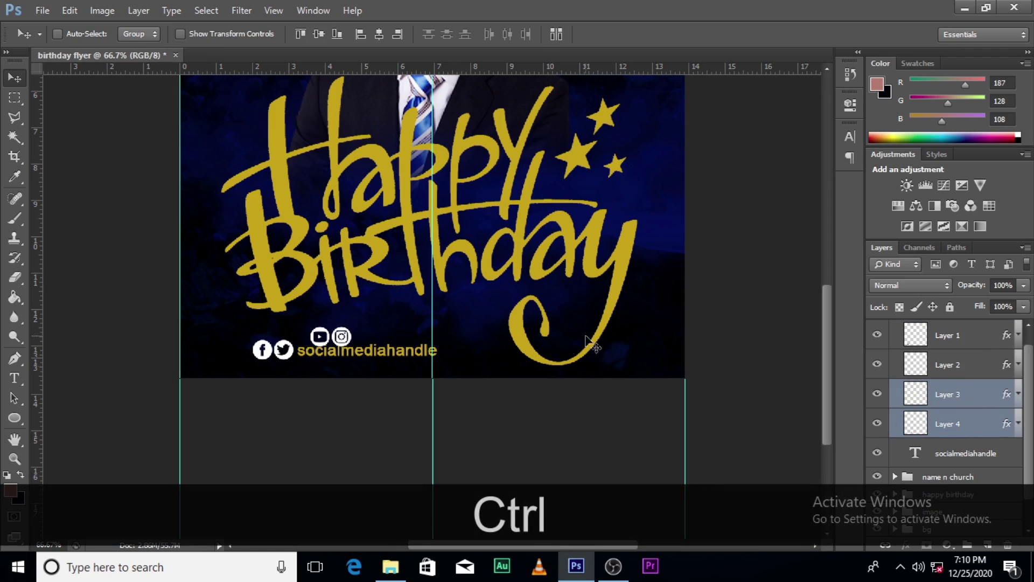
{"action": "left_click_drag", "start_coordinate": [356, 341], "coordinate": [340, 354]}
{"action": "key", "text": "shift+Right"}
{"action": "key", "text": "shift+Right"}
{"action": "key", "text": "shift+Right"}
{"action": "key", "text": "shift+Right"}
{"action": "key", "text": "shift+Right"}
{"action": "key", "text": "shift+Right"}
{"action": "key", "text": "shift+Right"}
{"action": "key", "text": "shift+Right"}
{"action": "key", "text": "shift+Right"}
{"action": "key", "text": "shift+Right"}
{"action": "key", "text": "shift+Right"}
{"action": "key", "text": "shift+Right"}
{"action": "key", "text": "shift+Right"}
{"action": "key", "text": "shift+Right"}
{"action": "key", "text": "shift+Right"}
{"action": "key", "text": "shift+Right"}
{"action": "key", "text": "shift+Right"}
{"action": "key", "text": "shift+Right"}
{"action": "key", "text": "shift+Right"}
{"action": "key", "text": "shift+Right"}
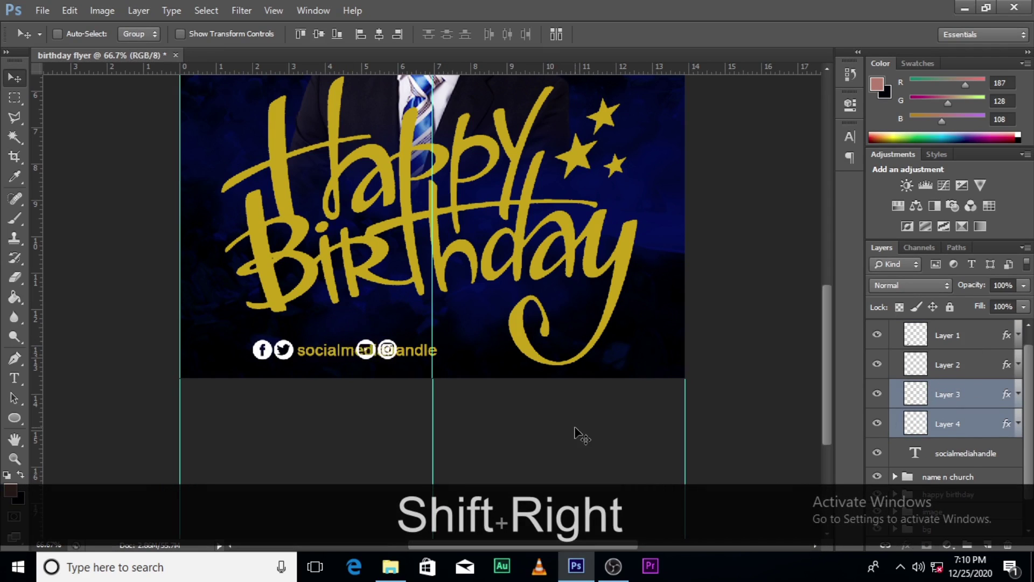
{"action": "key", "text": "shift+Right"}
{"action": "key", "text": "shift+Right"}
{"action": "key", "text": "shift+Right"}
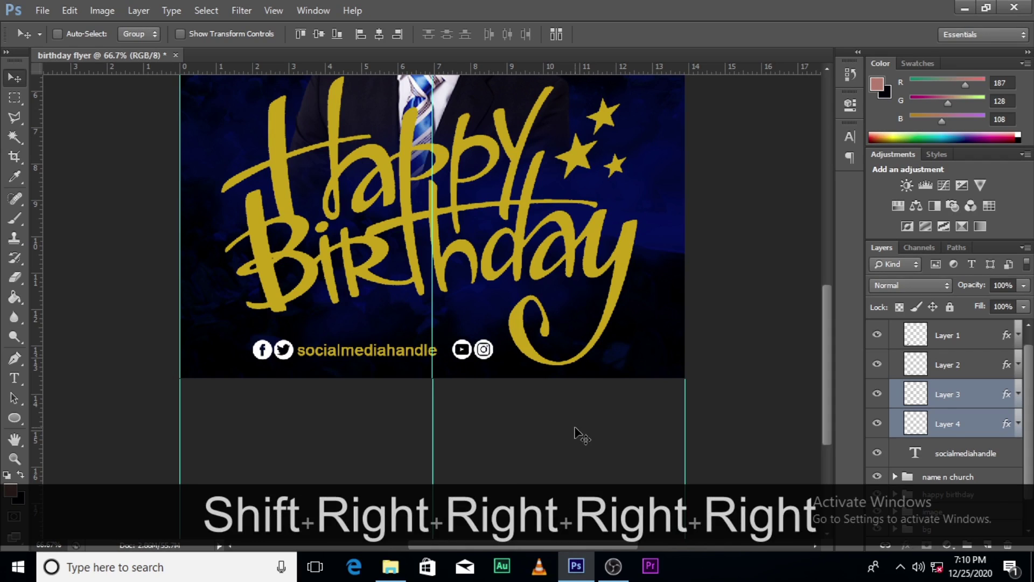
{"action": "key", "text": "shift+Right"}
{"action": "key", "text": "shift+Left"}
{"action": "key", "text": "shift+Left"}
{"action": "key", "text": "shift+Left"}
{"action": "key", "text": "Right"}
{"action": "key", "text": "Right"}
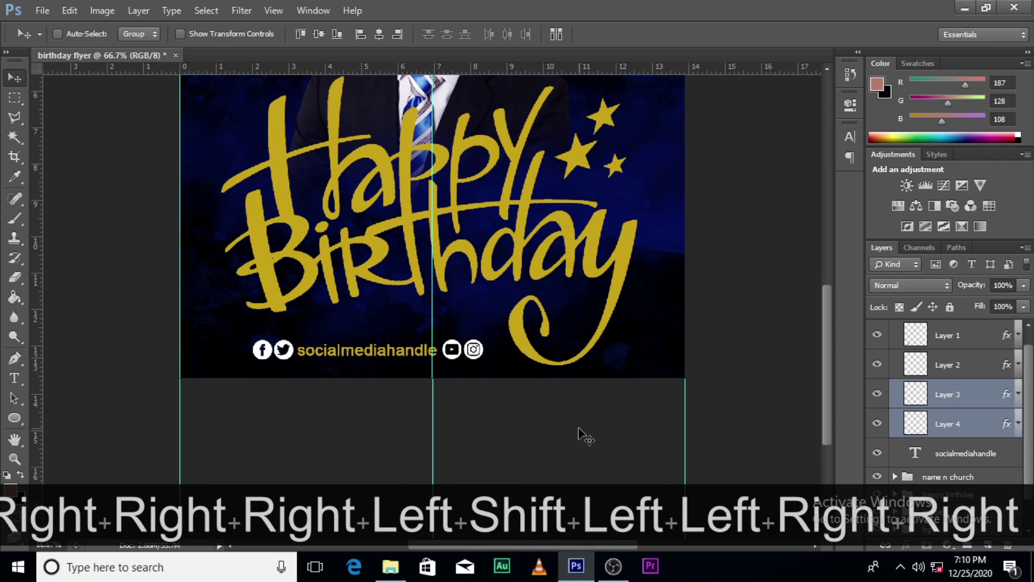
Collapse the social media group and move it to about the flyer's vertical centre guide, below the Birthday lettering.
{"action": "key", "text": "ctrl"}
{"action": "key", "text": "ctrl+0"}
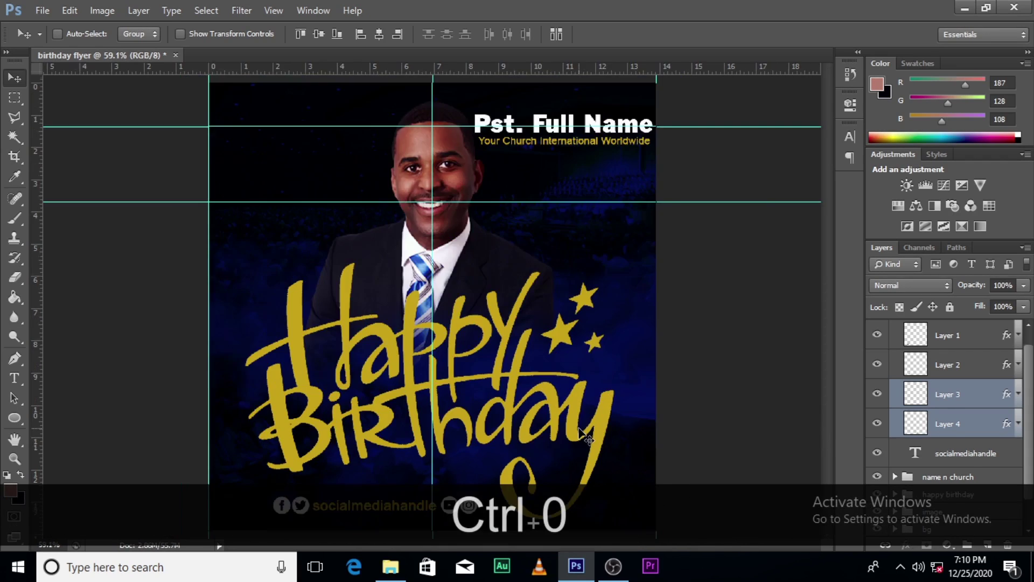
{"action": "key", "text": "ctrl+minus"}
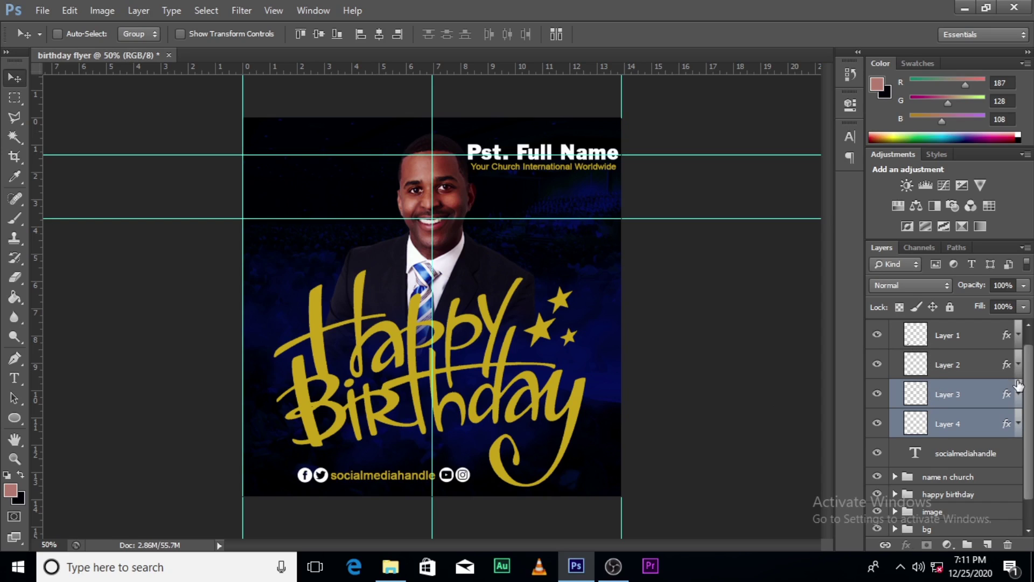
{"action": "left_click", "coordinate": [1026, 336]}
{"action": "left_click", "coordinate": [895, 328]}
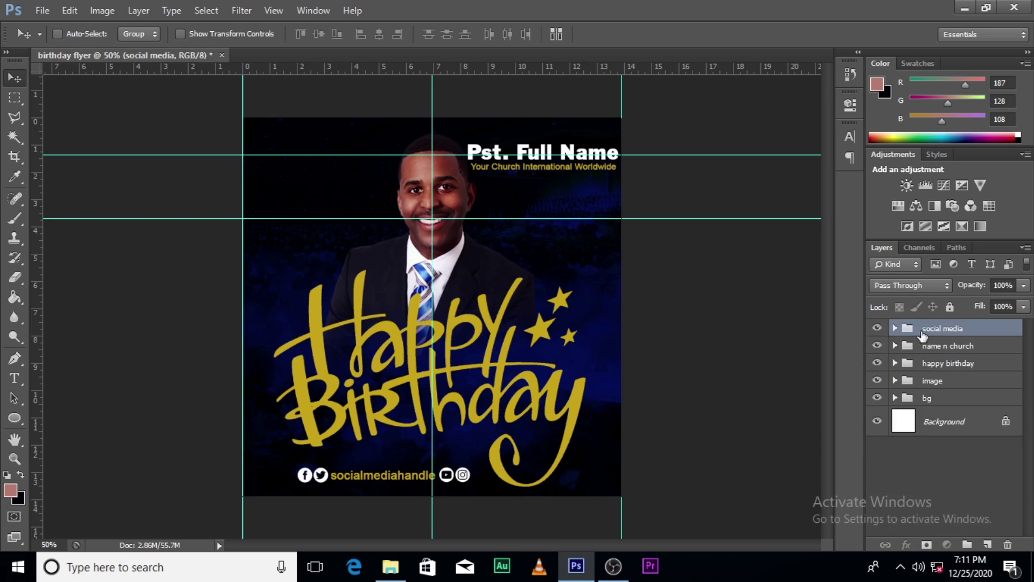
{"action": "left_click", "coordinate": [876, 330]}
{"action": "left_click_drag", "start_coordinate": [403, 464], "coordinate": [450, 463]}
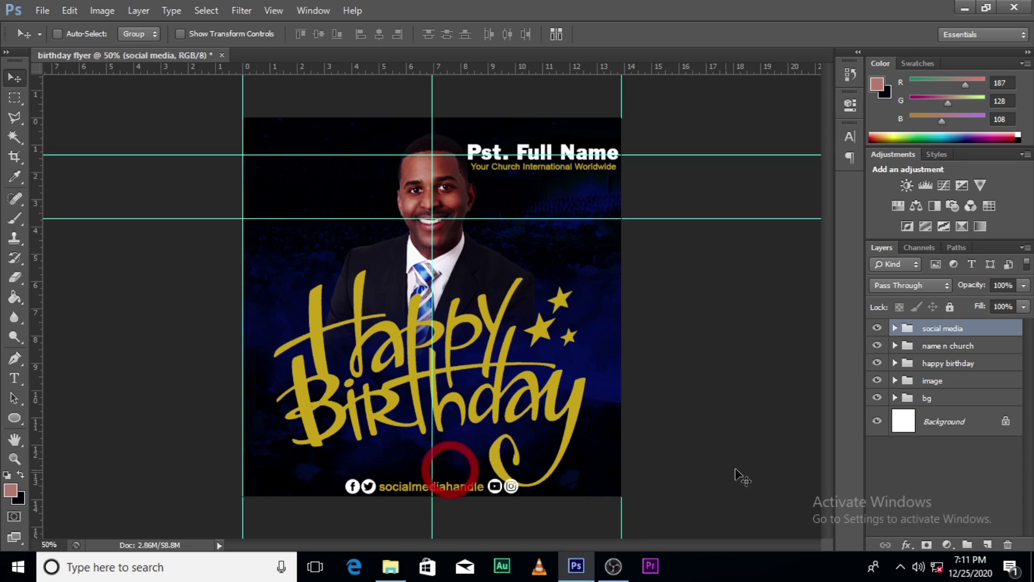
Add a drop shadow to the social media group with 10% spread, 43 px size and a slightly increased distance.
{"action": "double_click", "coordinate": [1013, 328]}
{"action": "left_click_drag", "start_coordinate": [474, 73], "coordinate": [660, 72]}
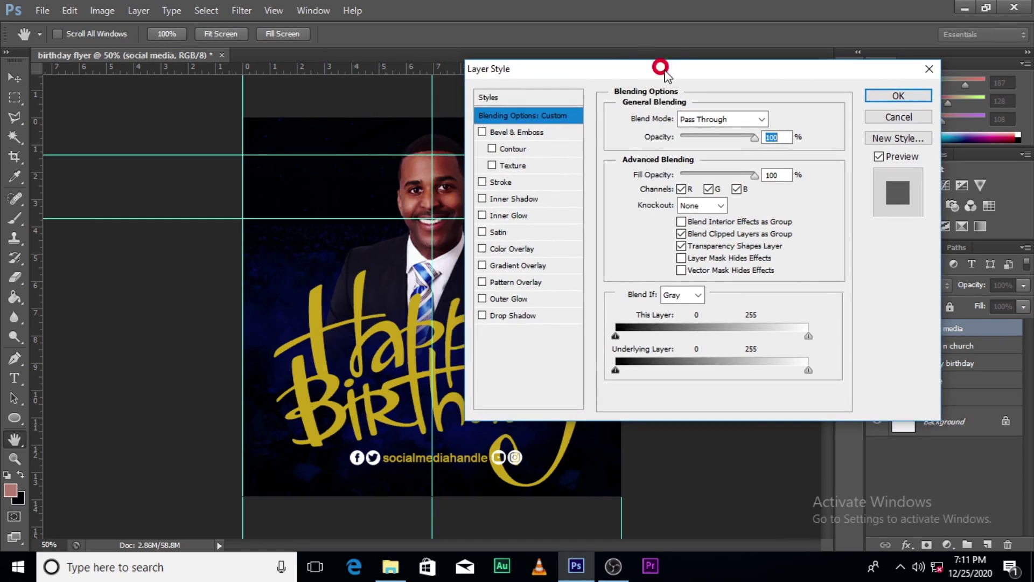
{"action": "left_click", "coordinate": [482, 317]}
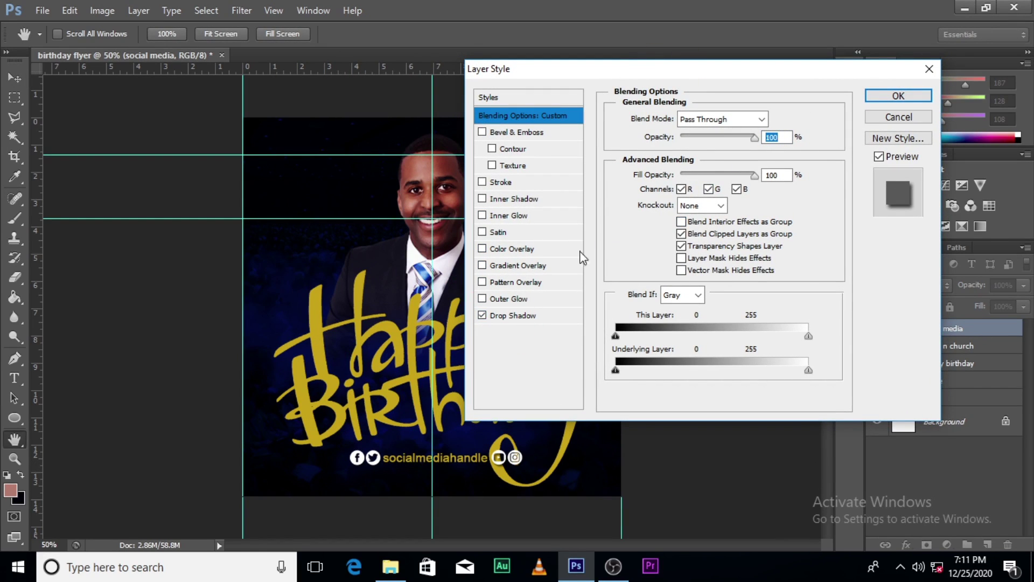
{"action": "left_click", "coordinate": [519, 317]}
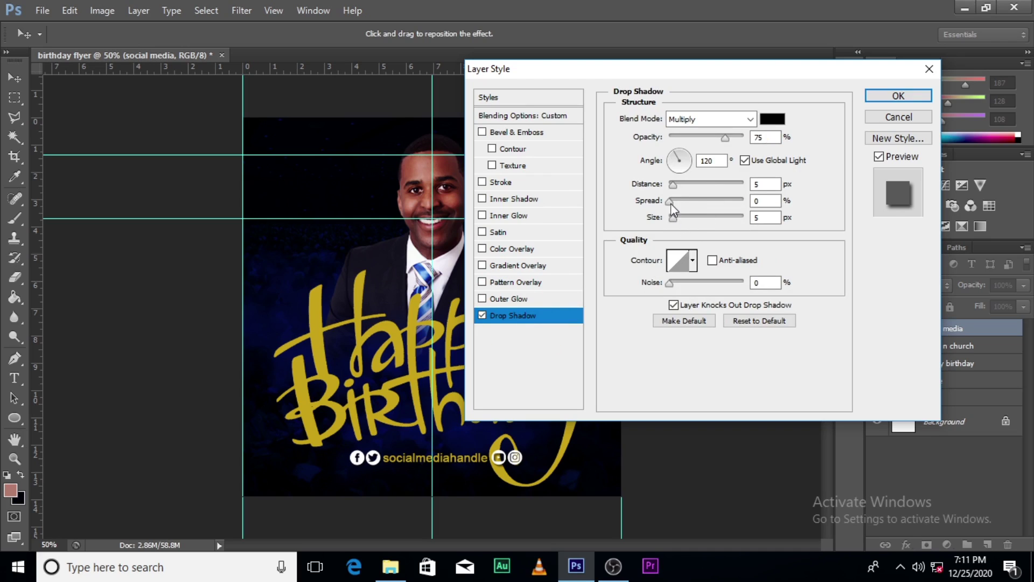
{"action": "left_click_drag", "start_coordinate": [677, 207], "coordinate": [688, 225]}
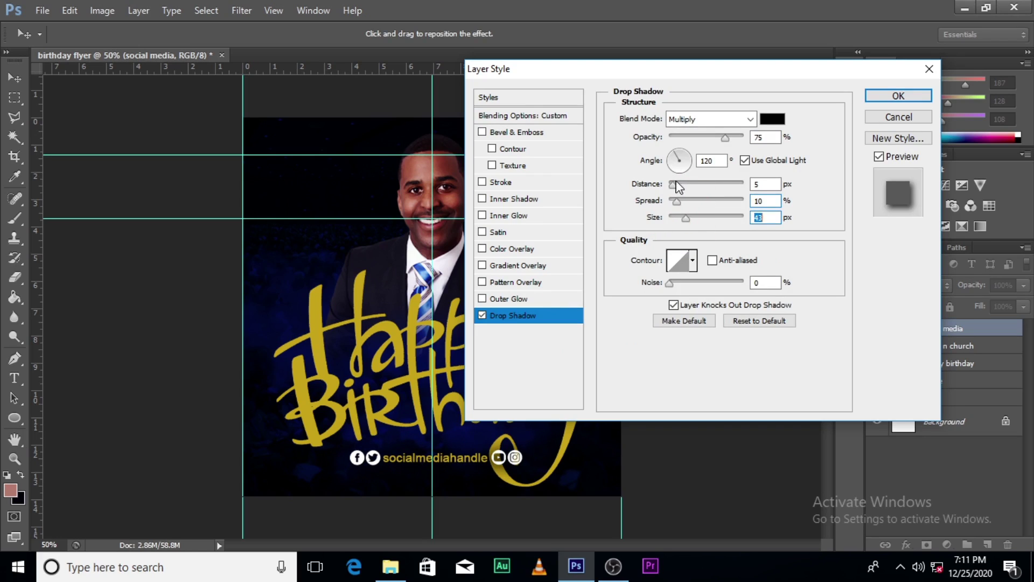
{"action": "left_click_drag", "start_coordinate": [674, 185], "coordinate": [684, 193]}
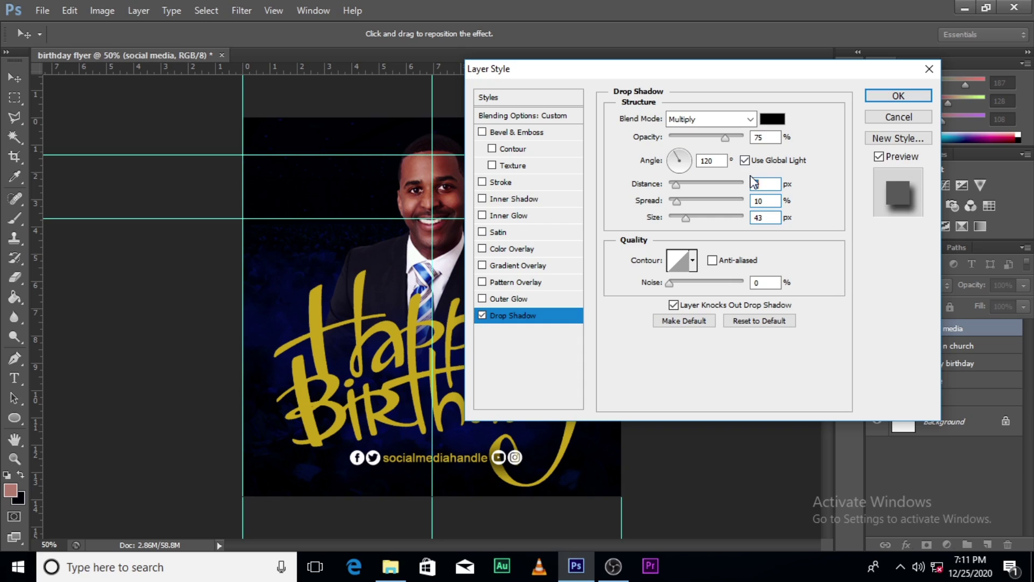
{"action": "left_click", "coordinate": [881, 91]}
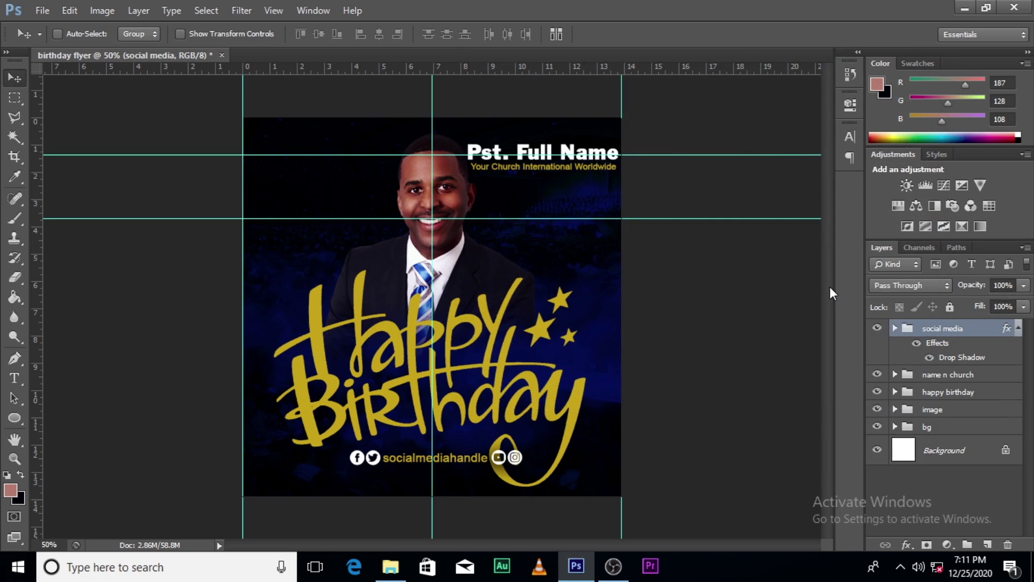
Shift the social media group 10 px left and 20 px down, to X 501 px and Y 919.50 px.
{"action": "key", "text": "ctrl+t"}
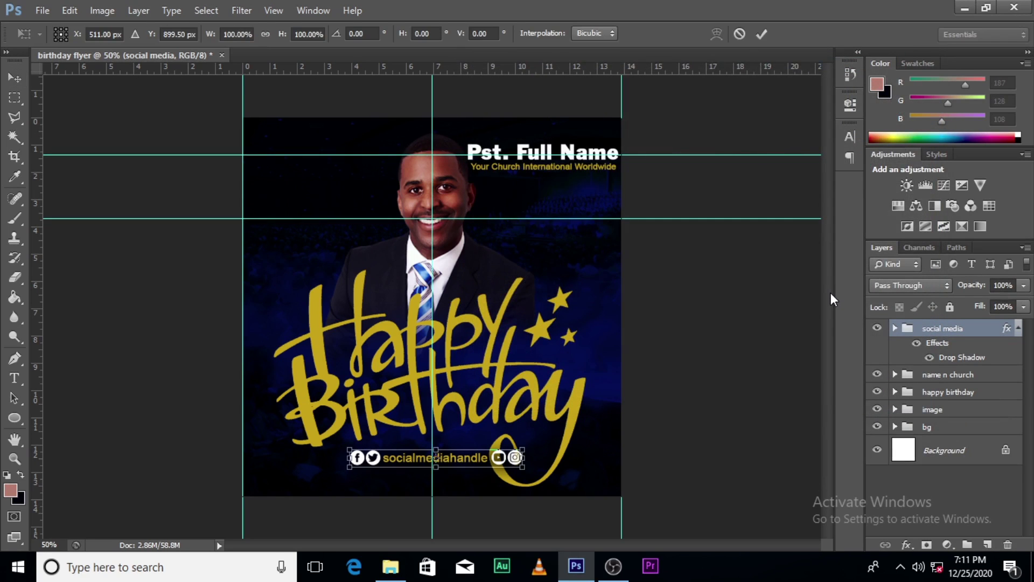
{"action": "key", "text": "Left"}
{"action": "key", "text": "Left"}
{"action": "key", "text": "Left"}
{"action": "key", "text": "Left"}
{"action": "key", "text": "Left"}
{"action": "key", "text": "Left"}
{"action": "key", "text": "Left"}
{"action": "key", "text": "Left"}
{"action": "key", "text": "Left"}
{"action": "key", "text": "Left"}
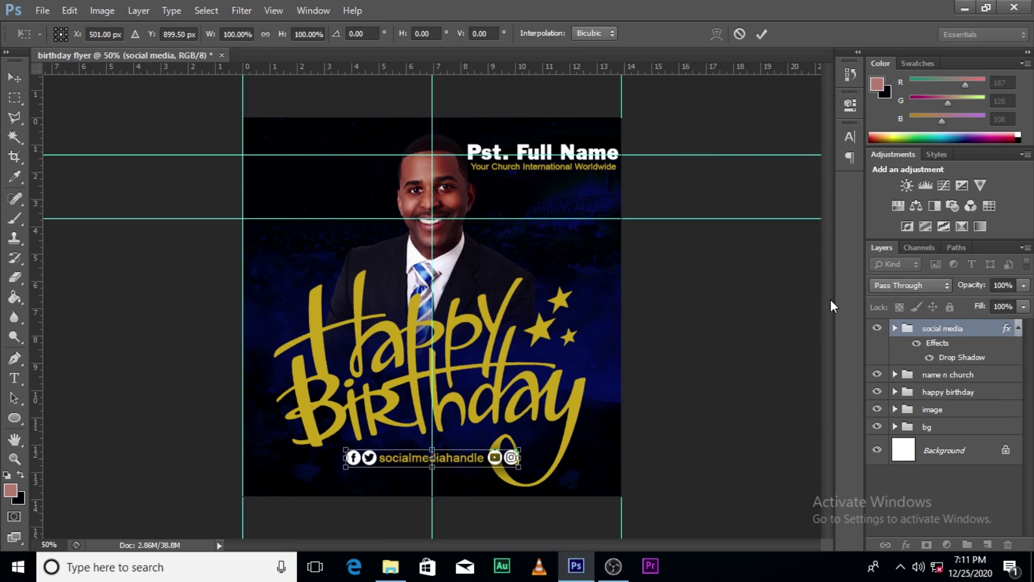
{"action": "key", "text": "Down"}
{"action": "key", "text": "Down"}
{"action": "key", "text": "Down"}
{"action": "key", "text": "Down"}
{"action": "key", "text": "Down"}
{"action": "key", "text": "Down"}
{"action": "key", "text": "Down"}
{"action": "key", "text": "Down"}
{"action": "key", "text": "Down"}
{"action": "key", "text": "Down"}
{"action": "key", "text": "Down"}
{"action": "key", "text": "Down"}
{"action": "key", "text": "Down"}
{"action": "key", "text": "Down"}
{"action": "key", "text": "Down"}
{"action": "key", "text": "Down"}
{"action": "key", "text": "Down"}
{"action": "key", "text": "Down"}
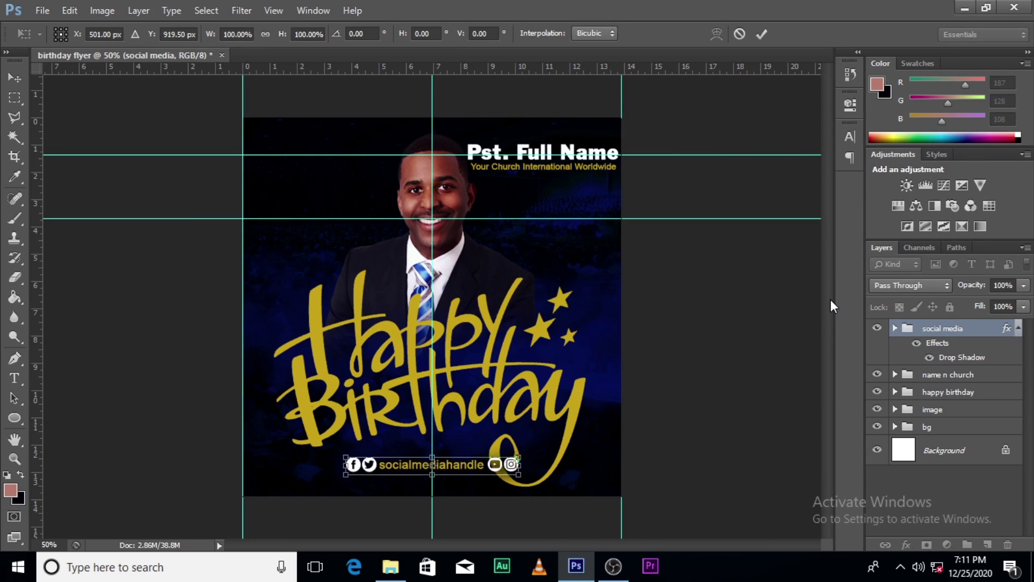
{"action": "key", "text": "Return"}
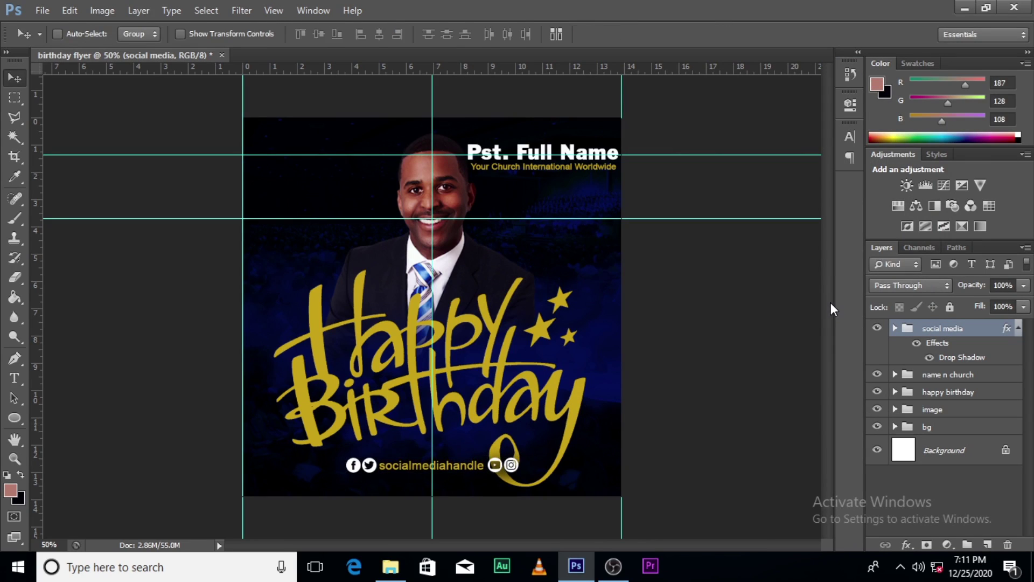